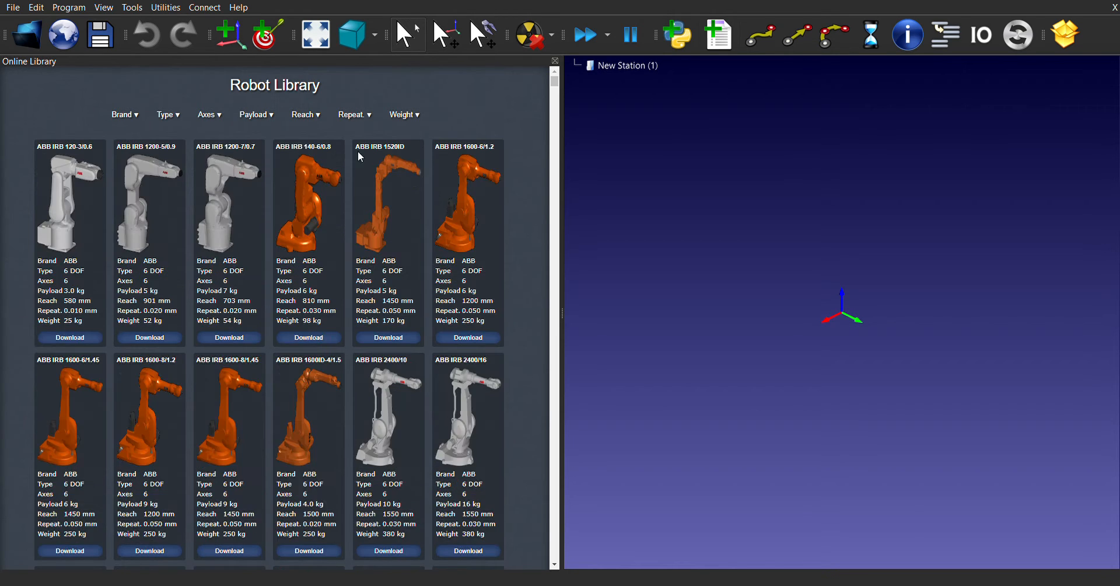
- Filter the robot library by the KUKA brand and load the KUKA KR 10 R900 sixx into the station
{"action": "left_click", "coordinate": [133, 116]}
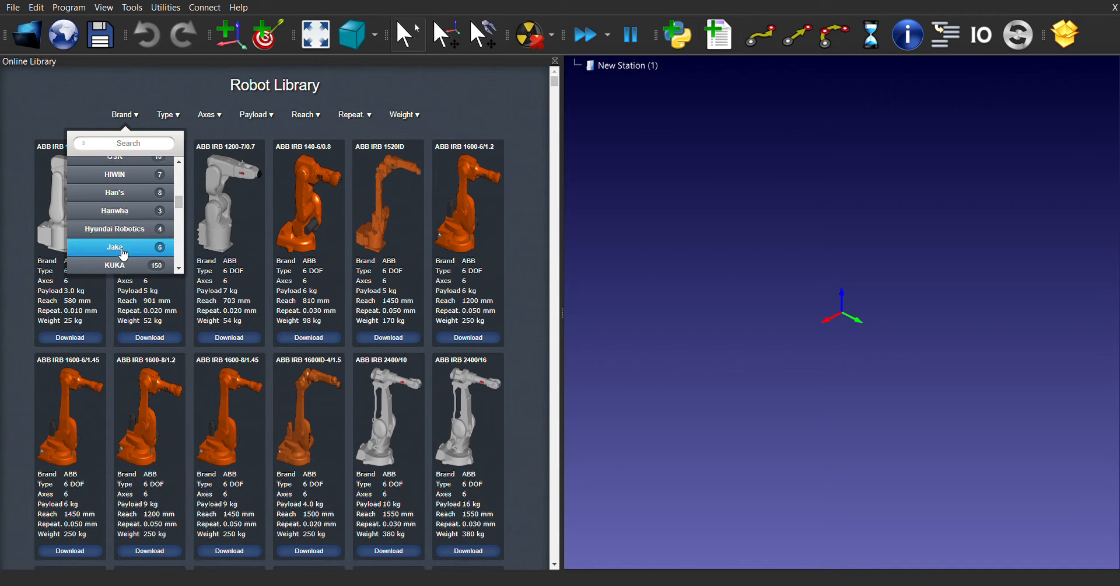
{"action": "left_click", "coordinate": [170, 257]}
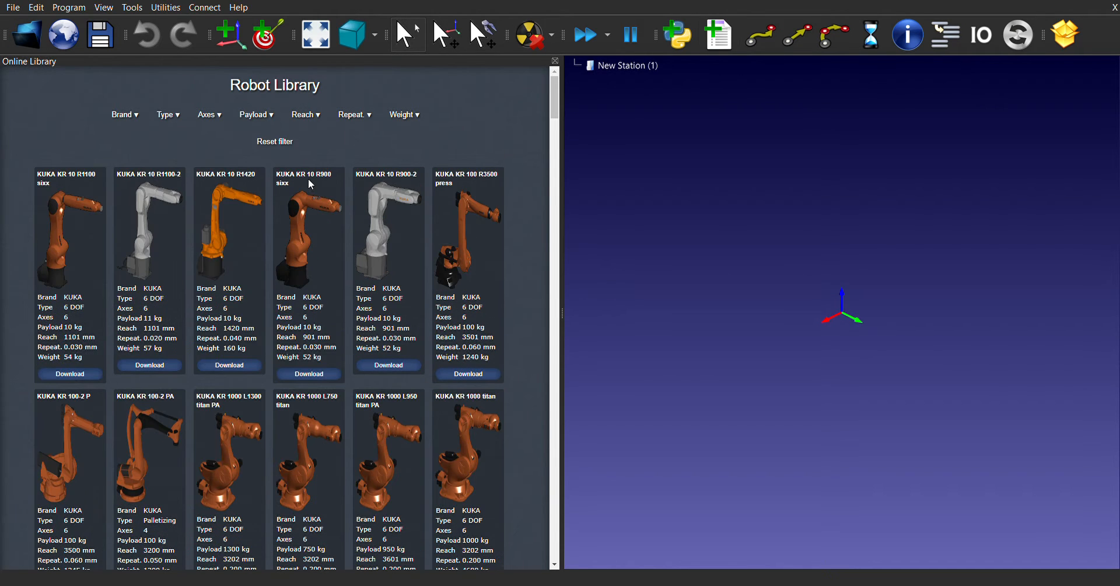
{"action": "left_click", "coordinate": [299, 374]}
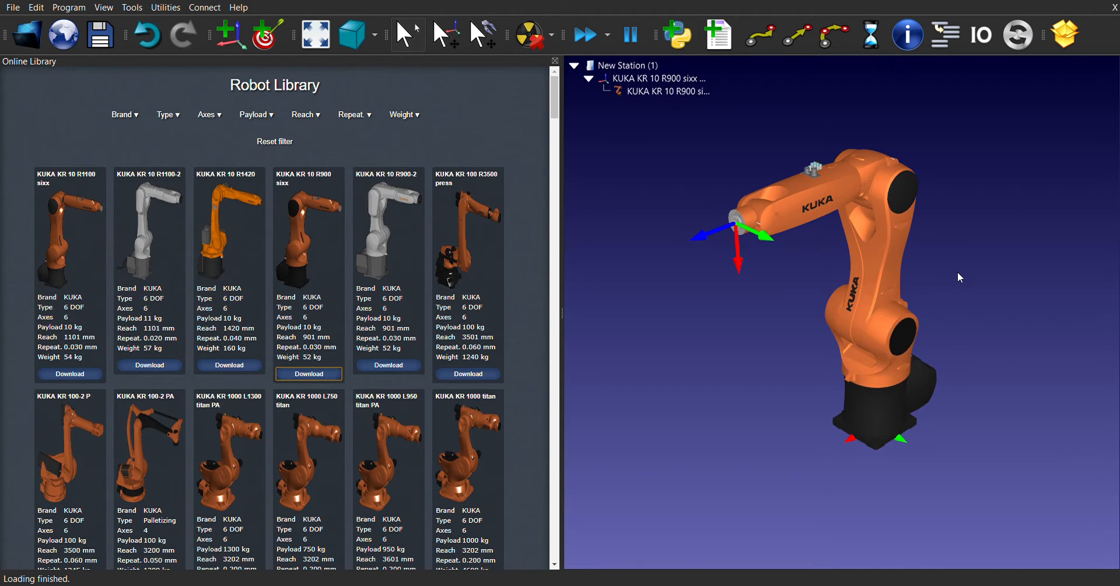
- Reset the library filter, show only grippers, and load the open RobotiQ 2-Finger 85 gripper onto the robot
{"action": "left_click", "coordinate": [272, 142]}
{"action": "left_click", "coordinate": [167, 116]}
{"action": "scroll", "coordinate": [186, 198], "scroll_direction": "down", "scroll_amount": 3}
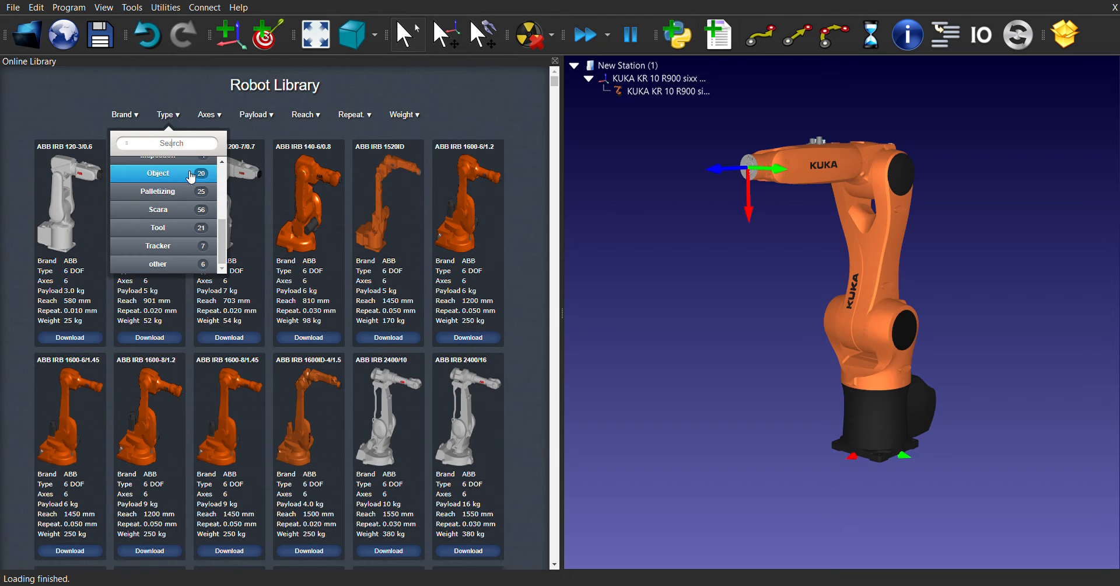
{"action": "scroll", "coordinate": [192, 193], "scroll_direction": "up", "scroll_amount": 2}
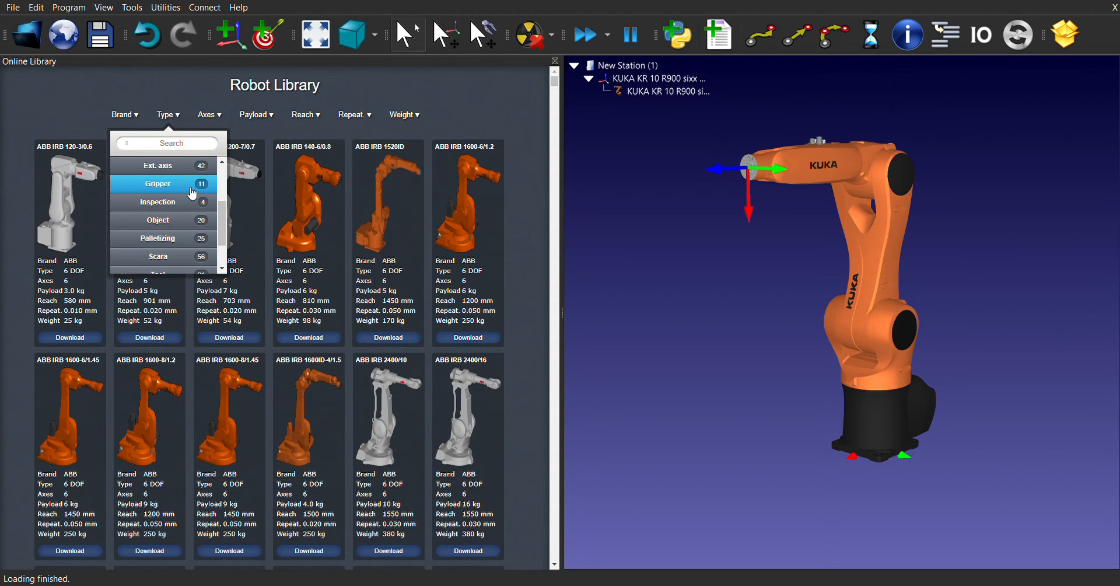
{"action": "left_click", "coordinate": [192, 184]}
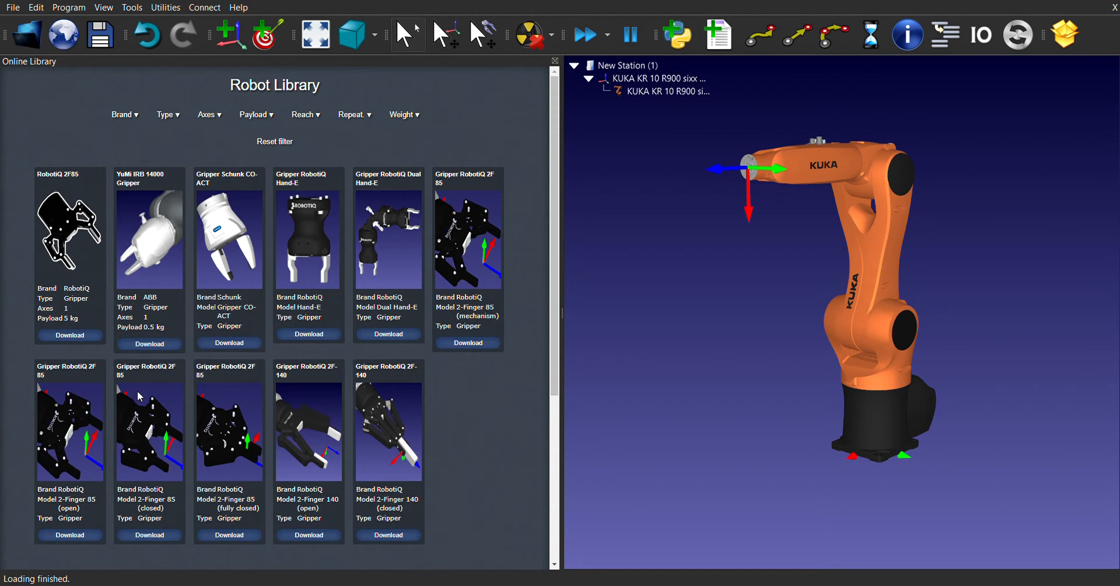
{"action": "left_click", "coordinate": [75, 538]}
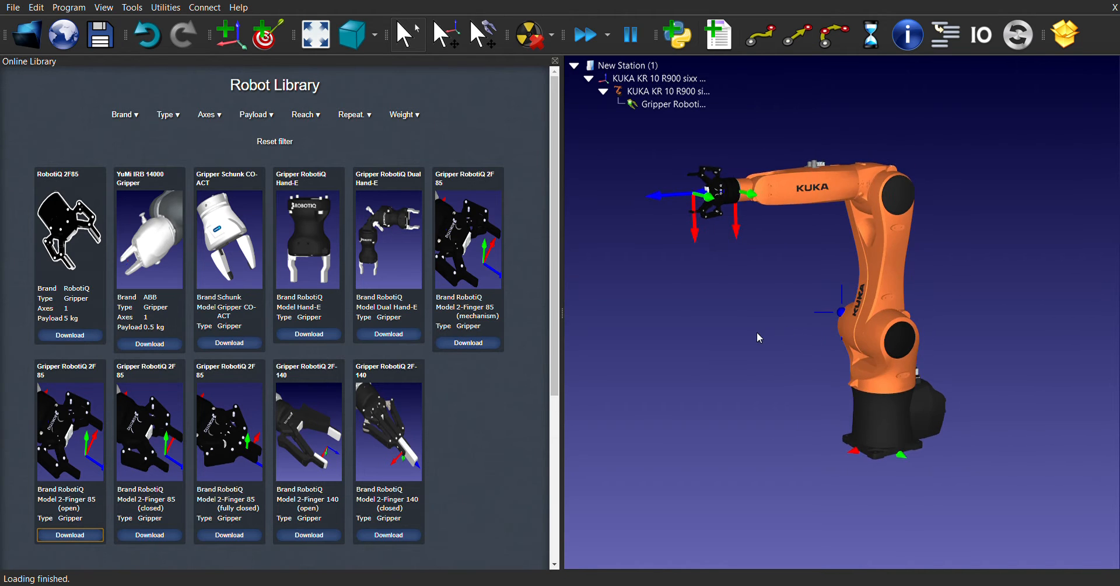
{"action": "left_click_drag", "start_coordinate": [696, 214], "coordinate": [729, 305]}
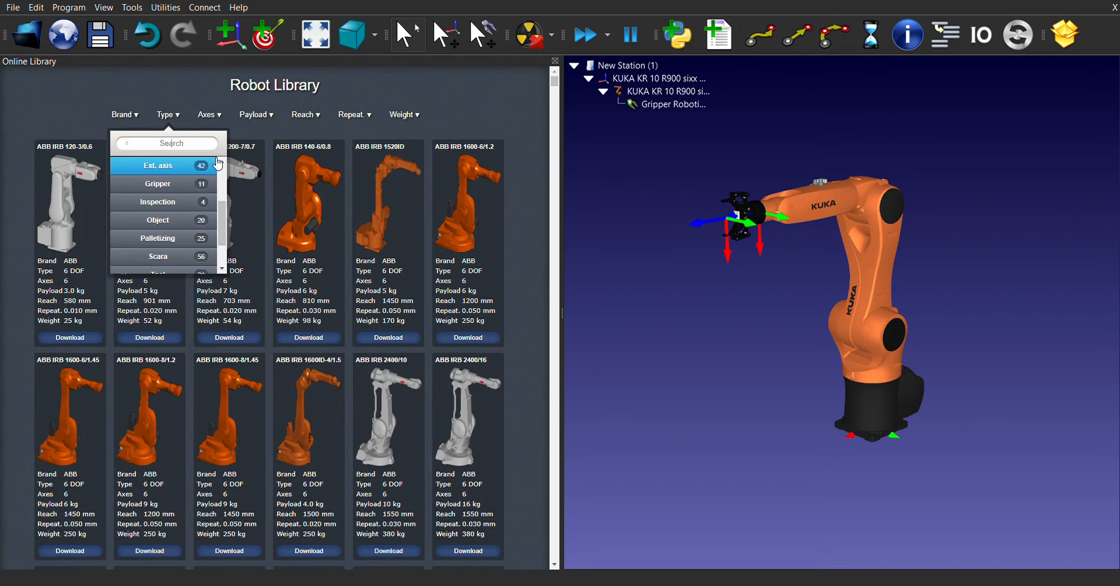
- Filter the library by the Object type and load the Table (1.2m x 1m) into the station
{"action": "scroll", "coordinate": [217, 163], "scroll_direction": "down", "scroll_amount": 4}
{"action": "scroll", "coordinate": [195, 158], "scroll_direction": "up", "scroll_amount": 3}
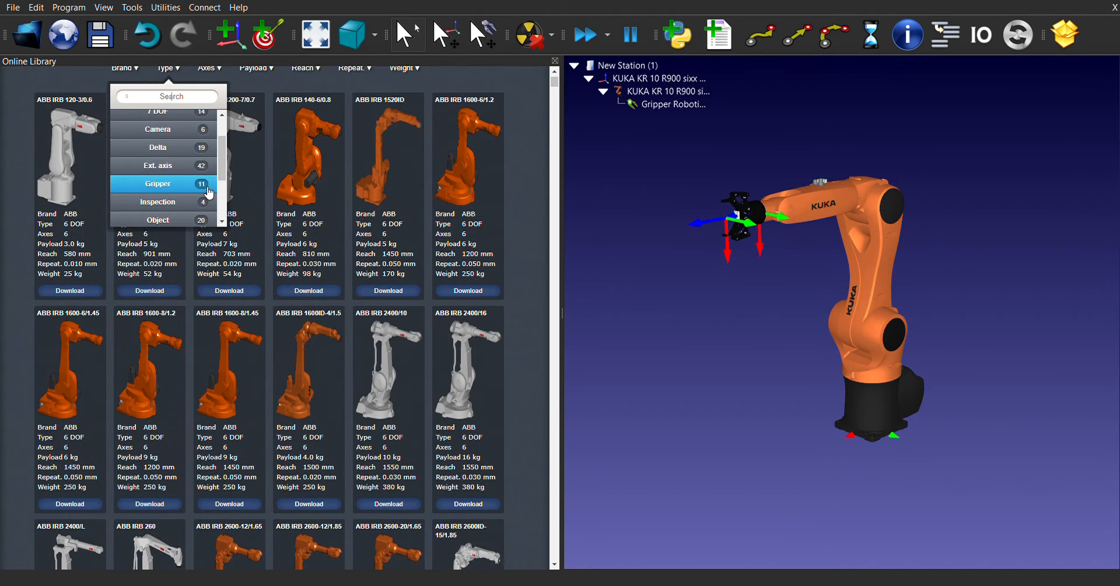
{"action": "scroll", "coordinate": [196, 140], "scroll_direction": "down", "scroll_amount": 1}
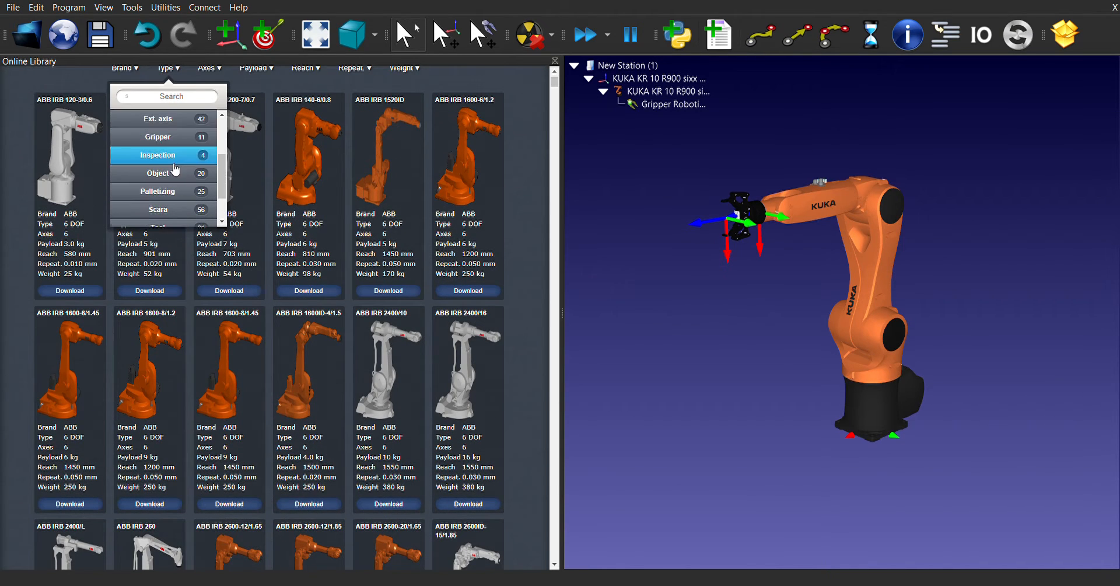
{"action": "left_click", "coordinate": [169, 175]}
{"action": "scroll", "coordinate": [233, 373], "scroll_direction": "down", "scroll_amount": 4}
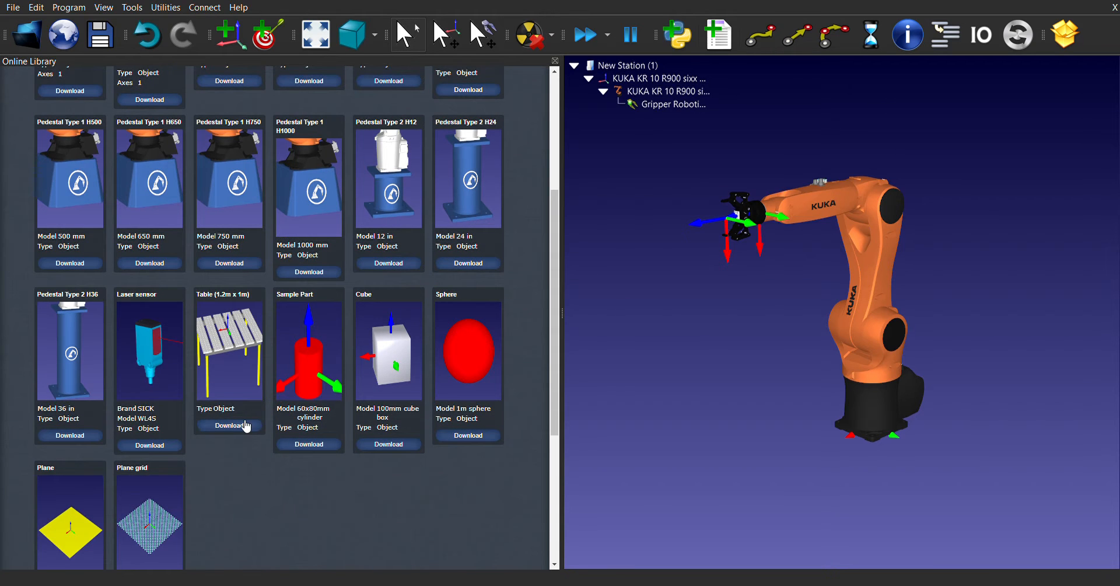
{"action": "left_click", "coordinate": [229, 425]}
- Load the 100 mm cube box from the library into the station and close the online library
{"action": "left_click_drag", "start_coordinate": [737, 386], "coordinate": [541, 374]}
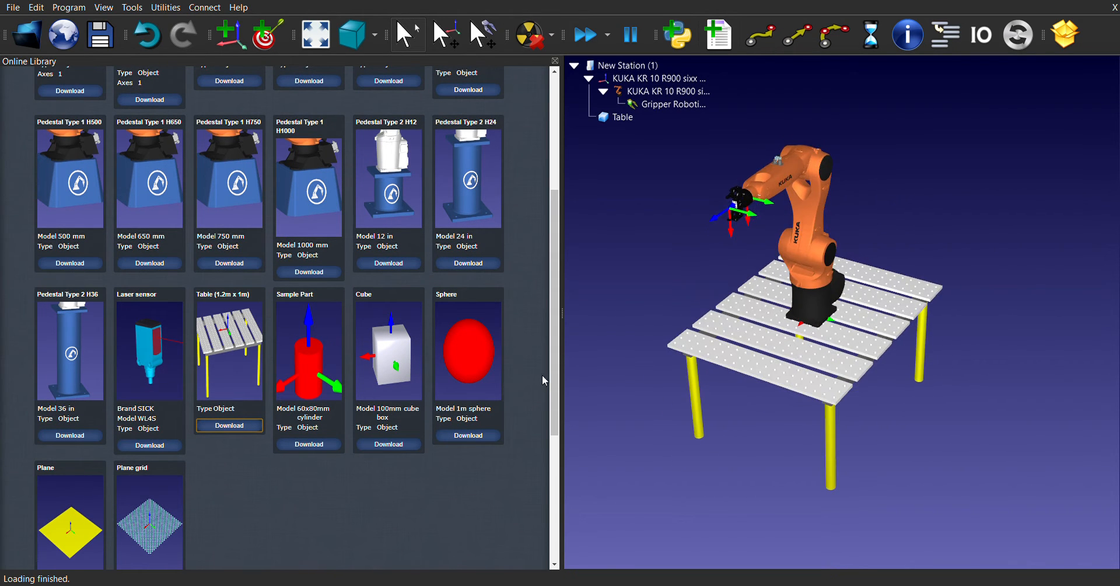
{"action": "left_click", "coordinate": [412, 446]}
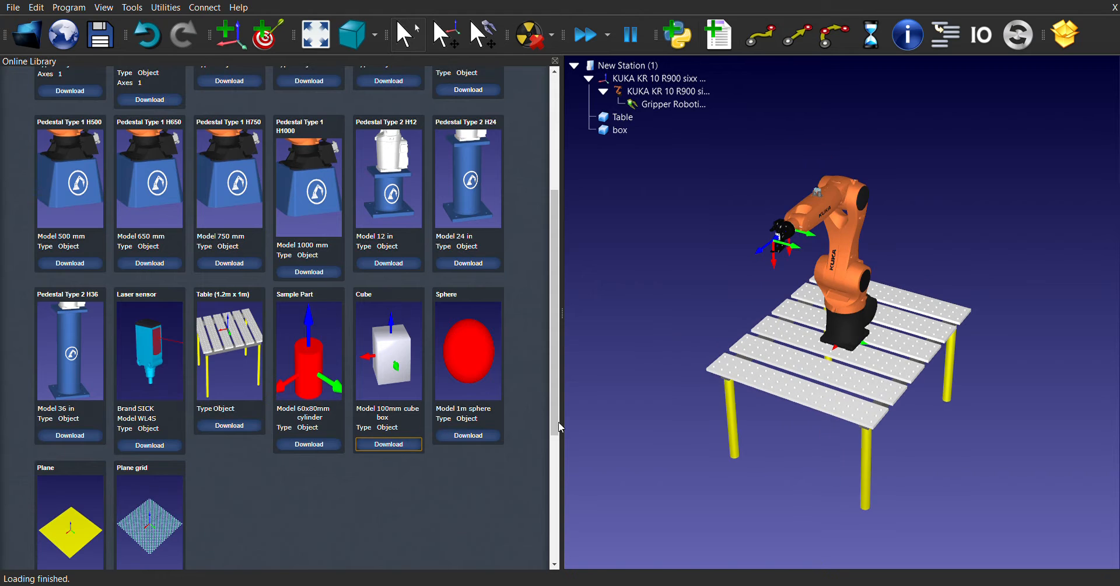
{"action": "left_click", "coordinate": [554, 60]}
- Add two new reference frames to the station
{"action": "left_click_drag", "start_coordinate": [412, 240], "coordinate": [496, 239]}
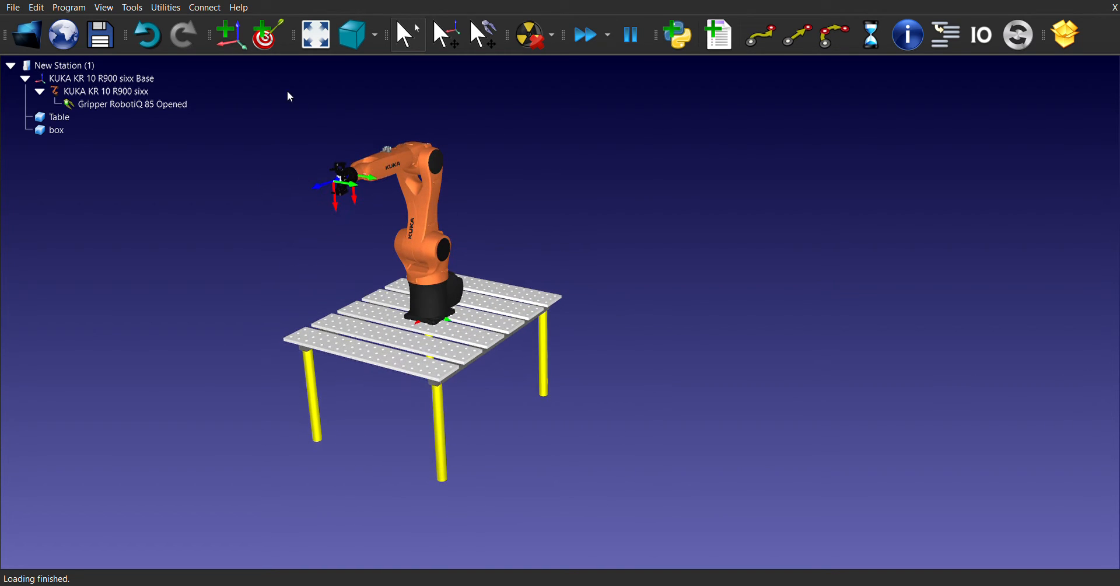
{"action": "left_click", "coordinate": [235, 43]}
{"action": "left_click", "coordinate": [233, 44]}
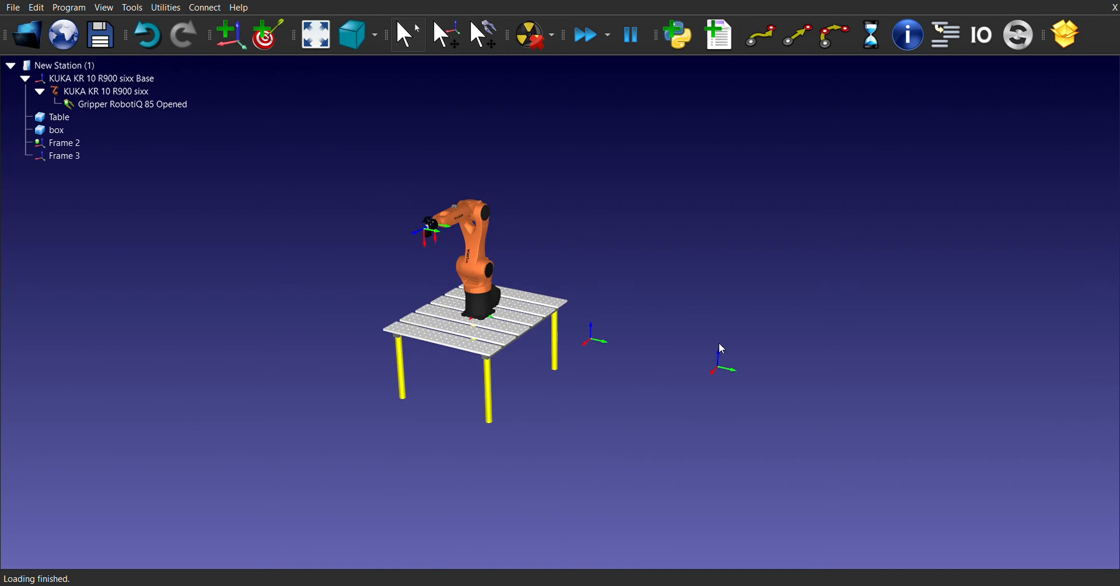
{"action": "right_click_drag", "start_coordinate": [543, 342], "coordinate": [220, 246]}
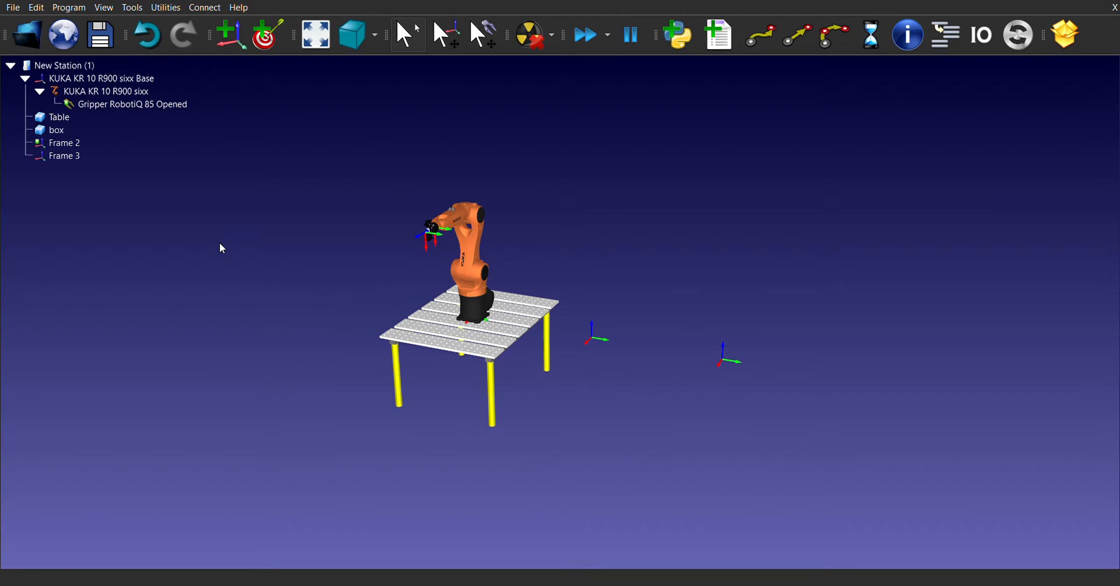
- Rename the first new reference frame Main_Base and the second one Part_1
{"action": "left_click", "coordinate": [58, 146]}
{"action": "key", "text": "F2"}
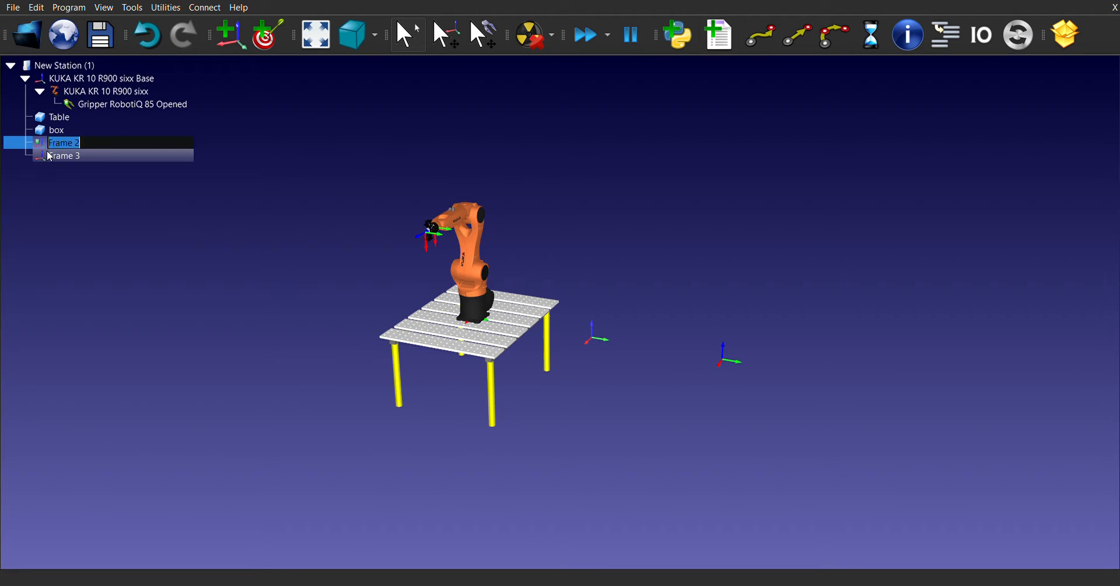
{"action": "type", "text": "Main_Base"}
{"action": "left_click", "coordinate": [50, 157]}
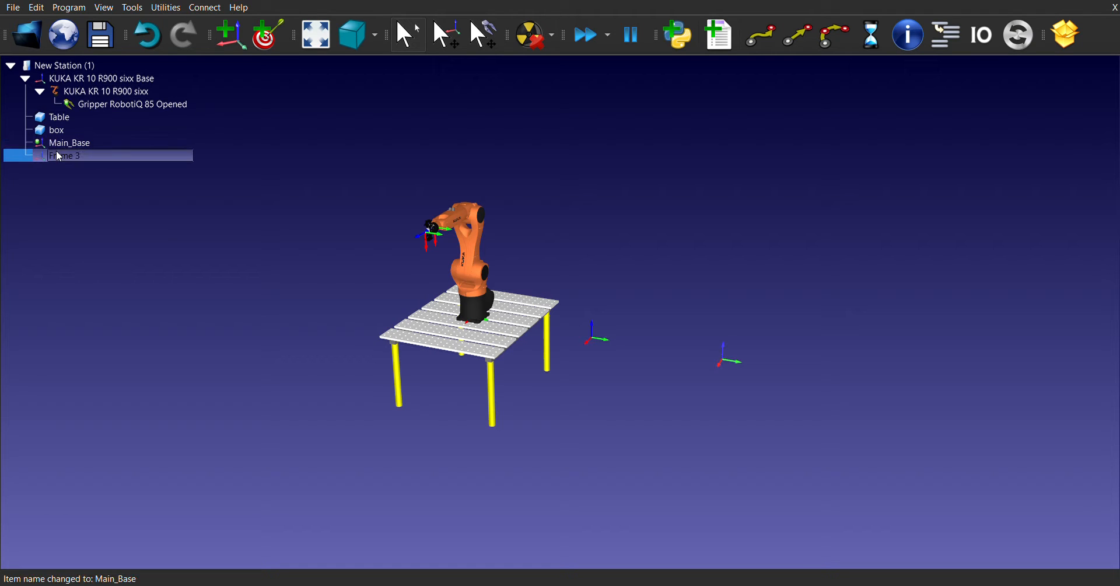
{"action": "key", "text": "F2"}
{"action": "type", "text": "Part_1"}
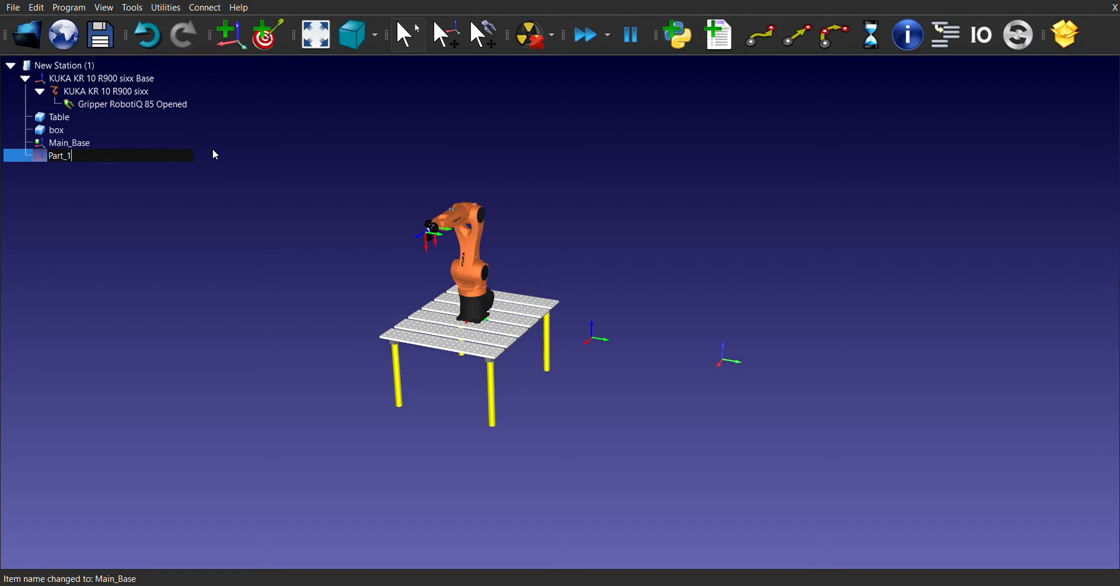
{"action": "left_click", "coordinate": [230, 223]}
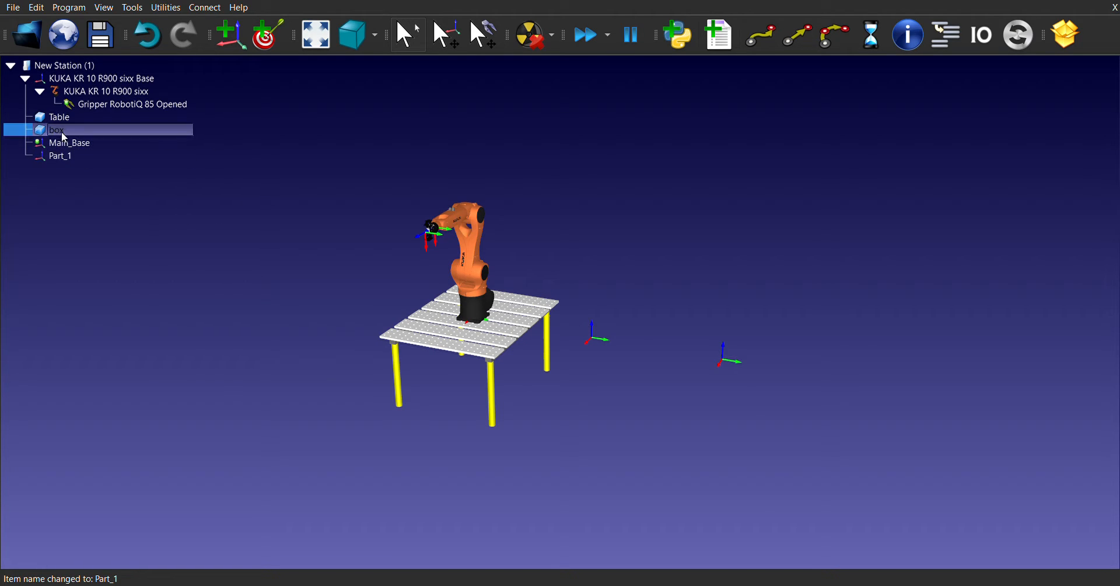
- Nest the box under the Part_1 frame and the table under the Main_Base frame in the station tree
{"action": "left_click_drag", "start_coordinate": [56, 130], "coordinate": [92, 162]}
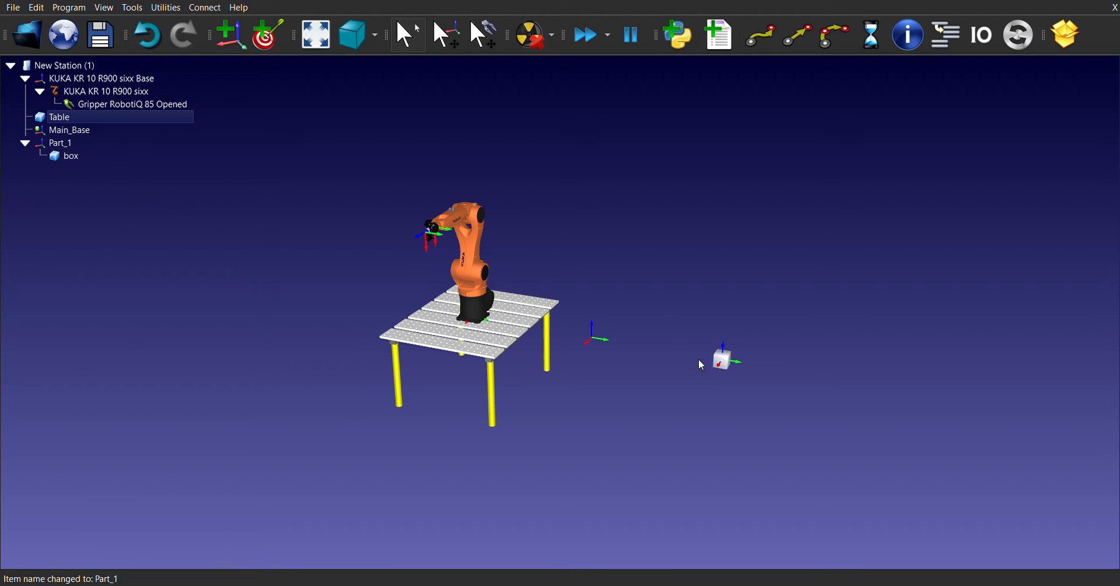
{"action": "left_click_drag", "start_coordinate": [697, 375], "coordinate": [703, 397]}
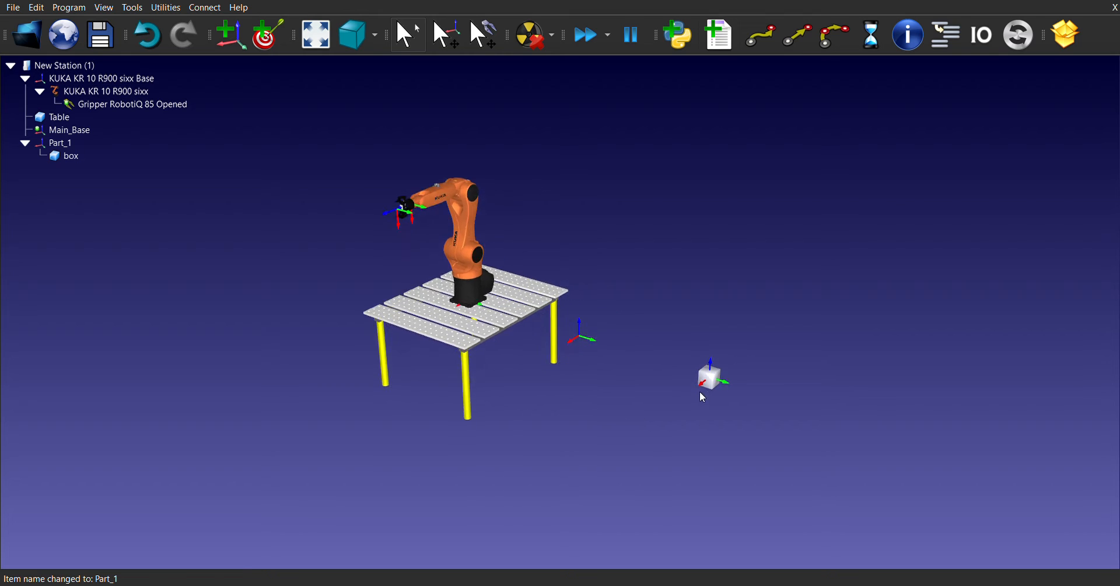
{"action": "scroll", "coordinate": [712, 379], "scroll_direction": "up", "scroll_amount": 3}
{"action": "scroll", "coordinate": [714, 379], "scroll_direction": "down", "scroll_amount": 2}
{"action": "mouse_move", "coordinate": [712, 374]}
{"action": "right_mouse_down"}
{"action": "mouse_move", "coordinate": [687, 310]}
{"action": "mouse_move", "coordinate": [708, 356]}
{"action": "right_mouse_up"}
{"action": "right_click_drag", "start_coordinate": [636, 235], "coordinate": [625, 169]}
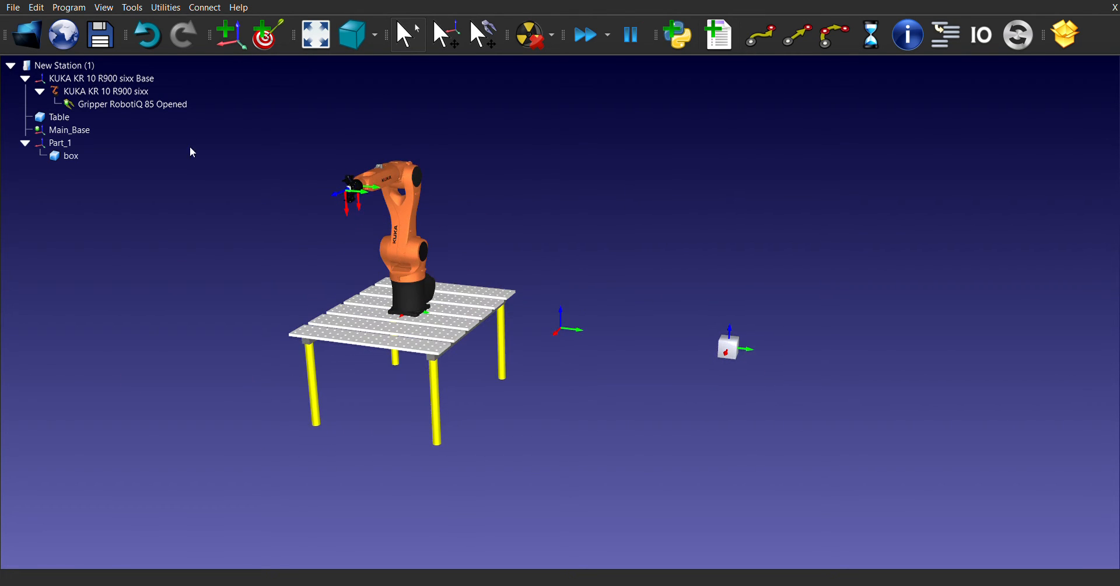
{"action": "left_click", "coordinate": [72, 118]}
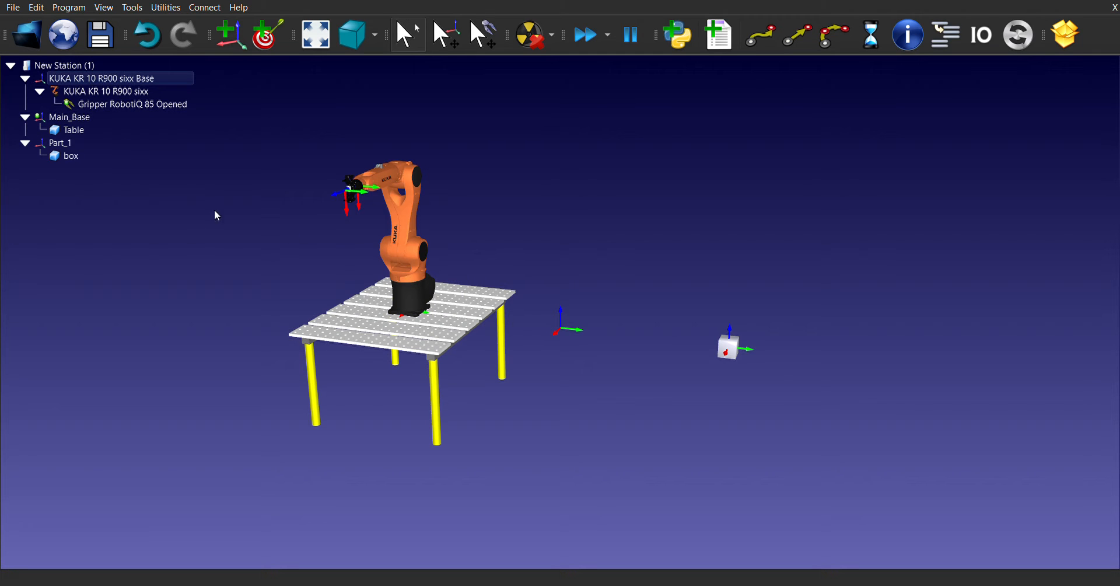
- Set all position and rotation values of the table with respect to Main_Base to 0
{"action": "right_click_drag", "start_coordinate": [526, 226], "coordinate": [455, 234]}
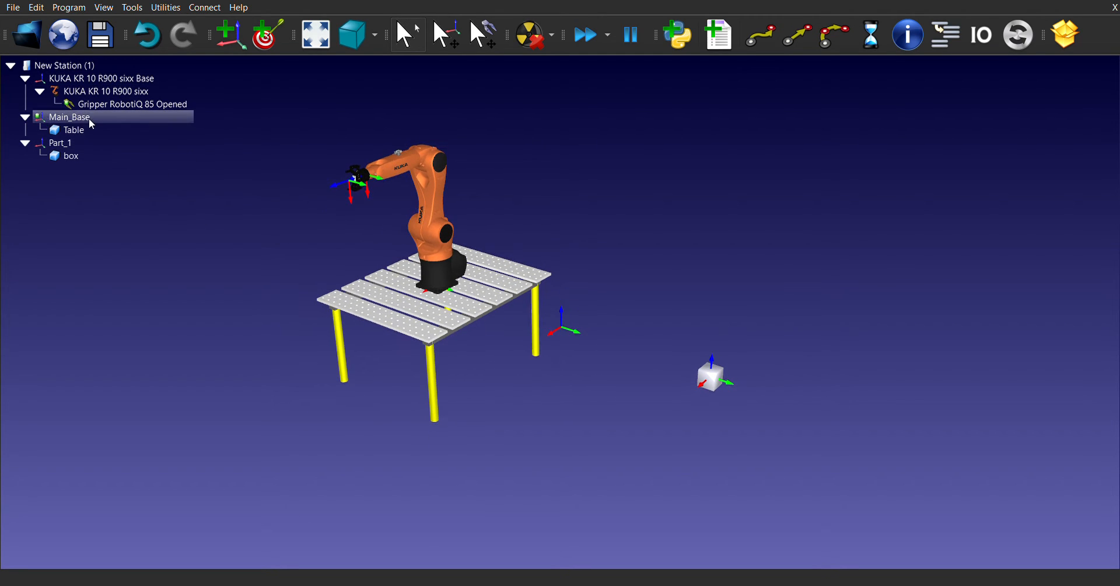
{"action": "mouse_move", "coordinate": [752, 223]}
{"action": "right_mouse_down"}
{"action": "mouse_move", "coordinate": [790, 202]}
{"action": "mouse_move", "coordinate": [758, 218]}
{"action": "right_mouse_up"}
{"action": "double_click", "coordinate": [115, 131]}
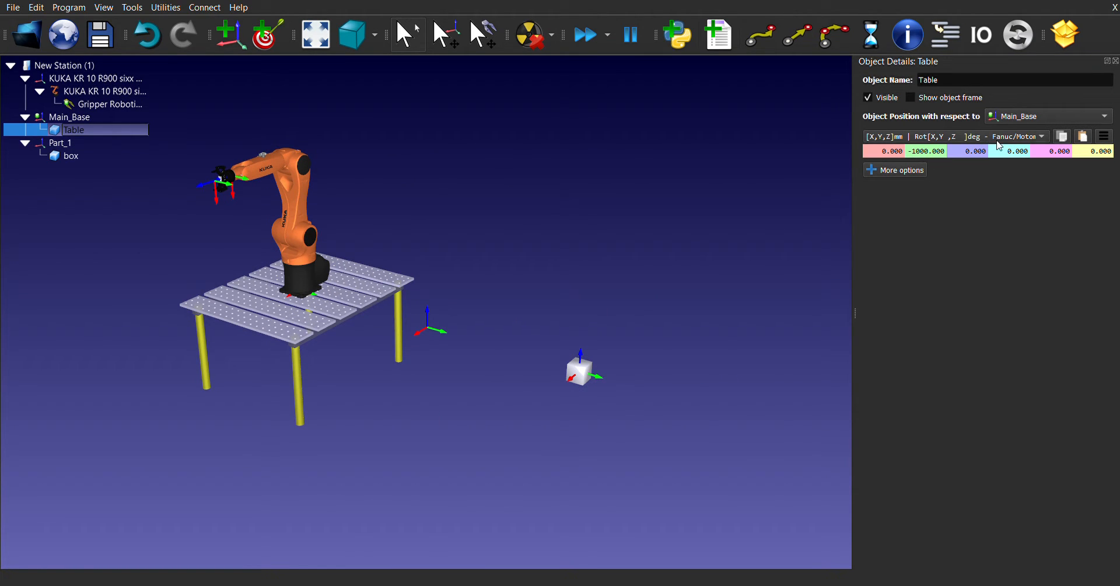
{"action": "left_click", "coordinate": [1103, 137]}
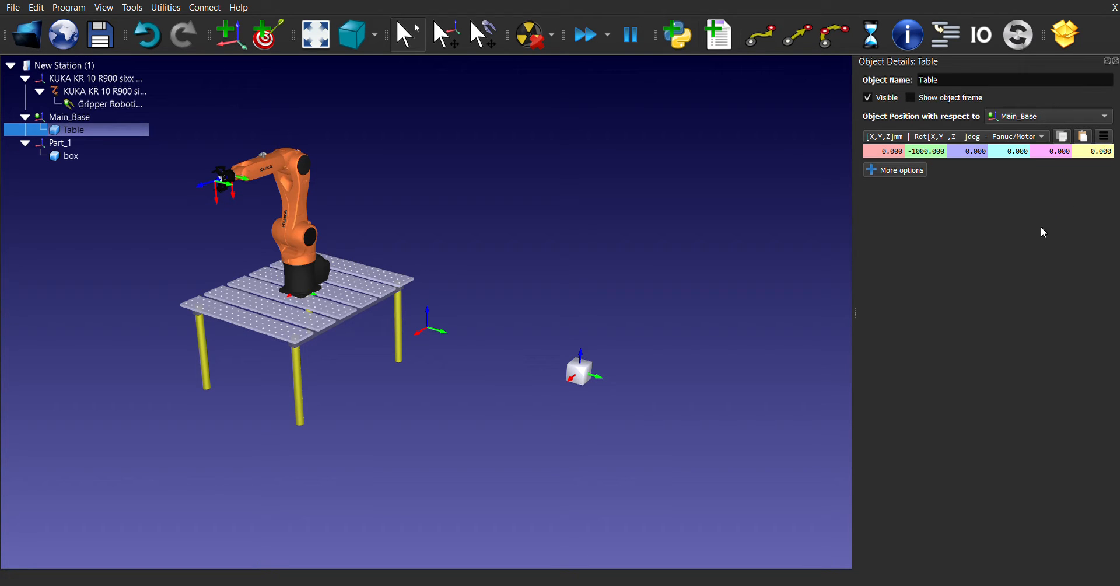
{"action": "left_click", "coordinate": [1028, 239]}
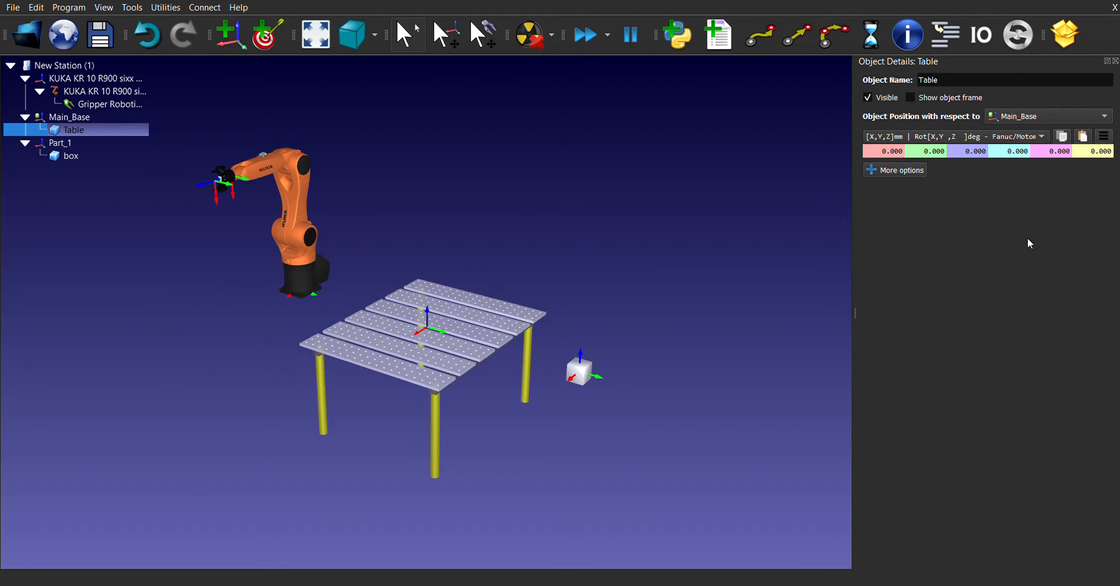
- Set all position and rotation values of the Main_Base frame with respect to the station to 0 and close the open details
{"action": "left_click", "coordinate": [61, 118]}
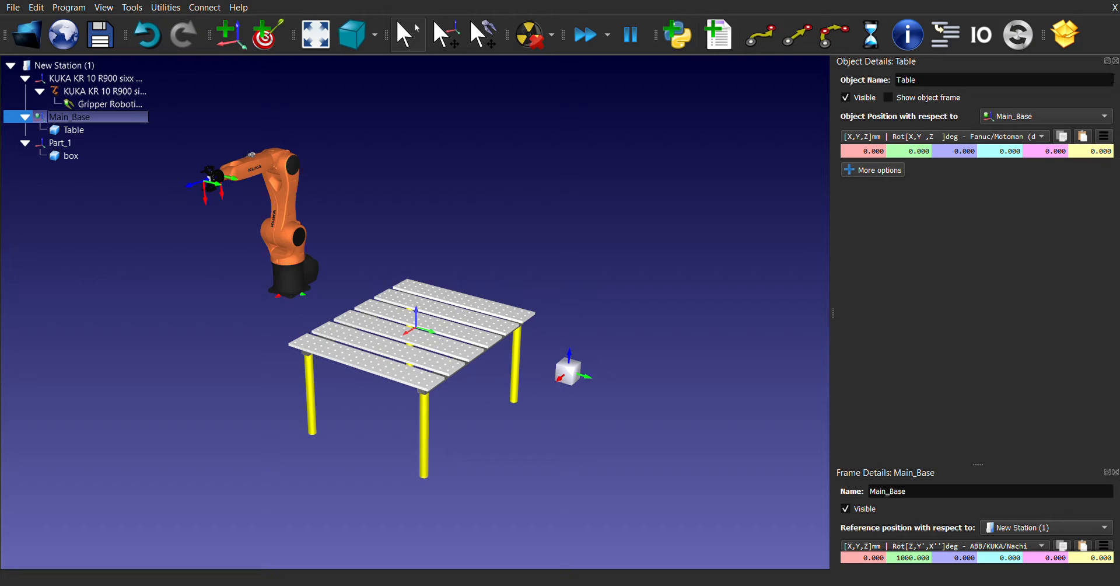
{"action": "left_click", "coordinate": [1115, 61]}
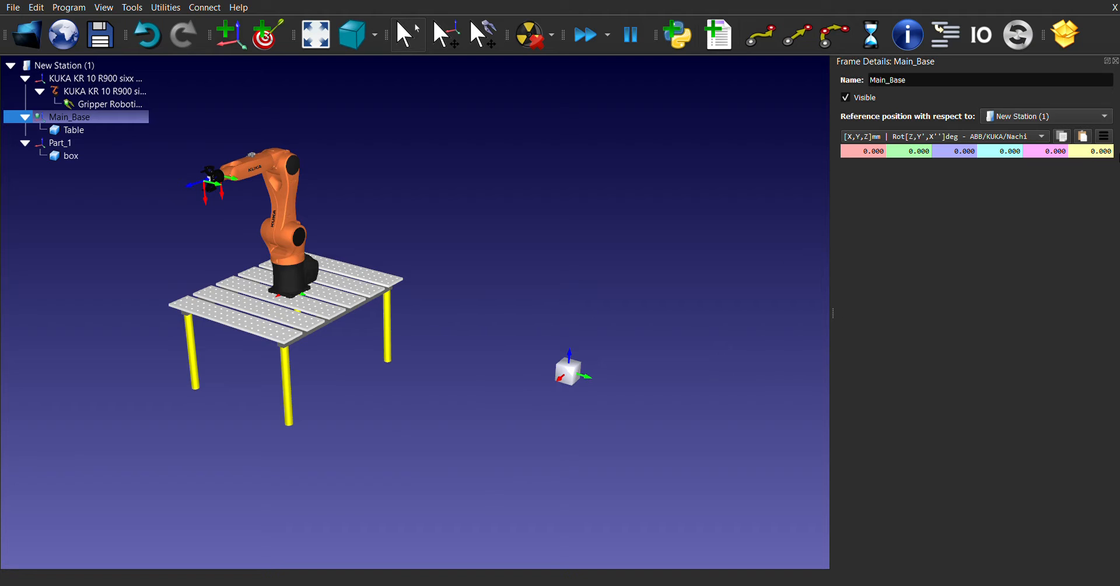
{"action": "left_click", "coordinate": [1115, 60]}
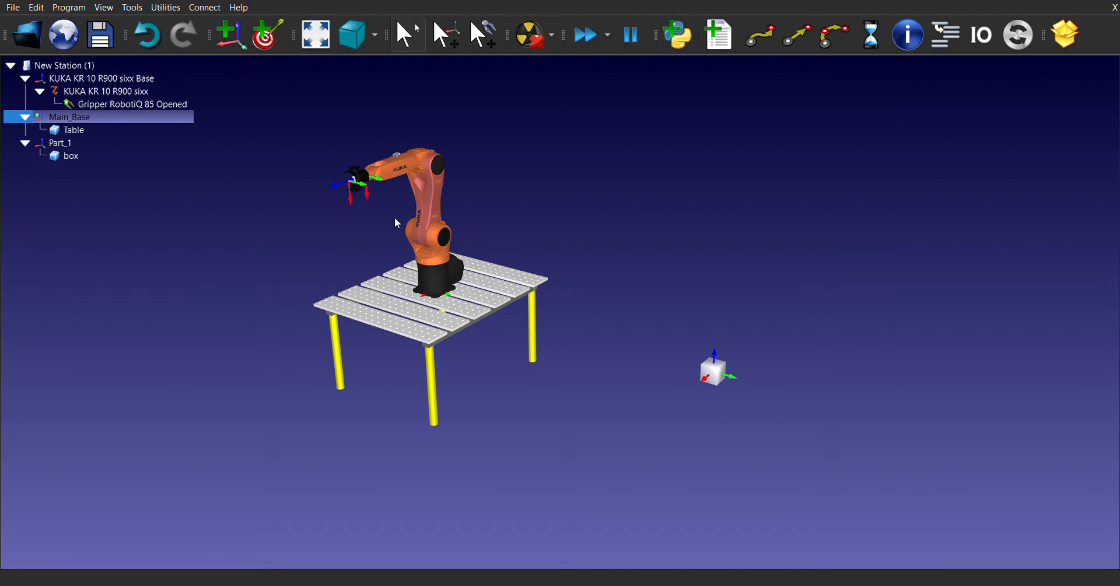
- Set all position and rotation values of the box with respect to Part_1 to 0 and close its details
{"action": "double_click", "coordinate": [58, 157]}
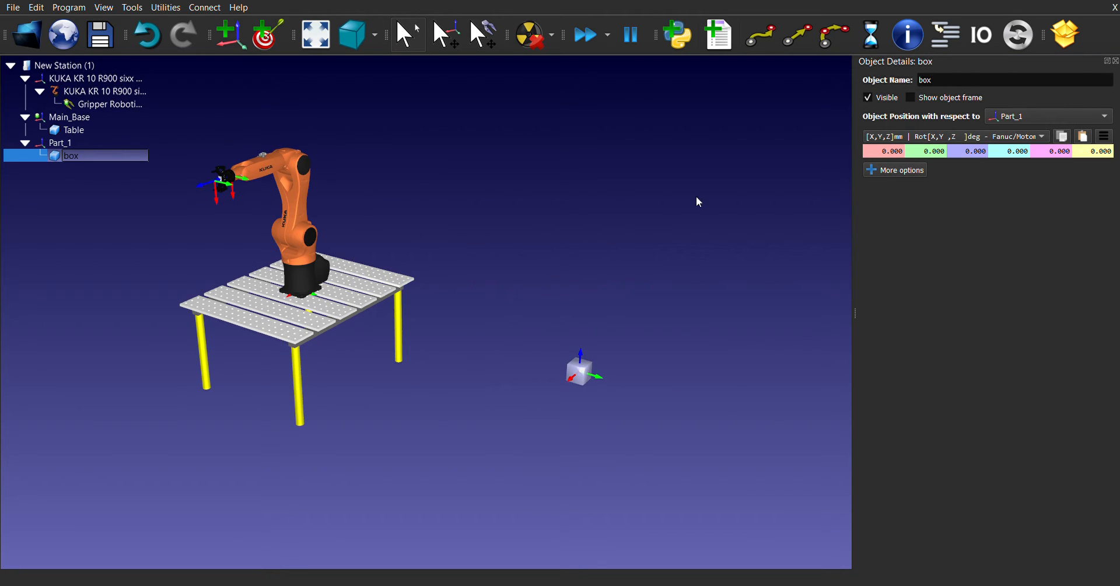
{"action": "left_click", "coordinate": [1098, 134]}
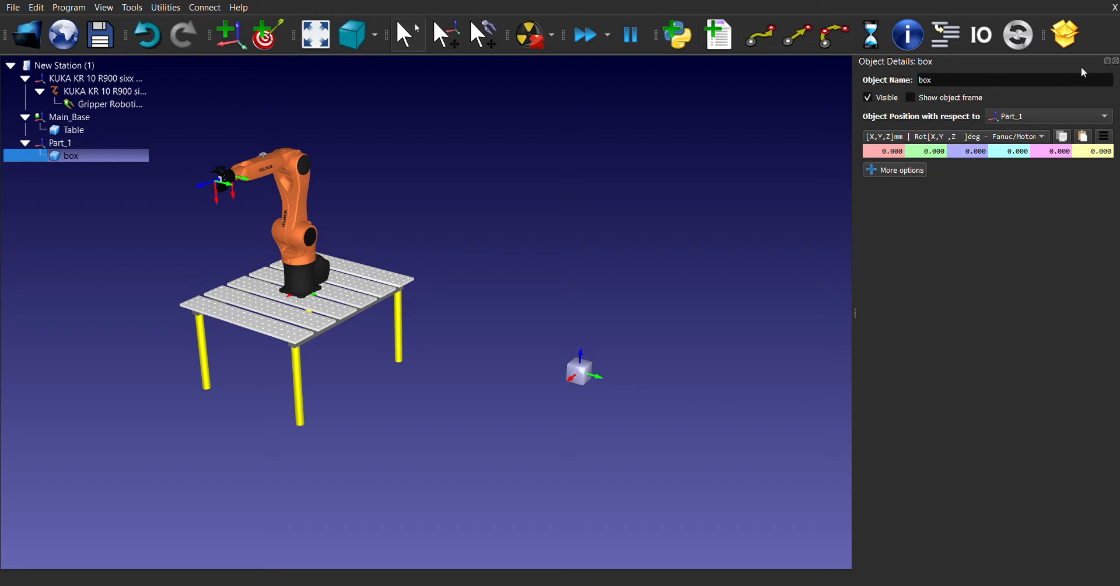
{"action": "left_click", "coordinate": [1116, 61]}
- Set all position and rotation values of the Part_1 frame with respect to the station to 0 and close its details
{"action": "double_click", "coordinate": [58, 143]}
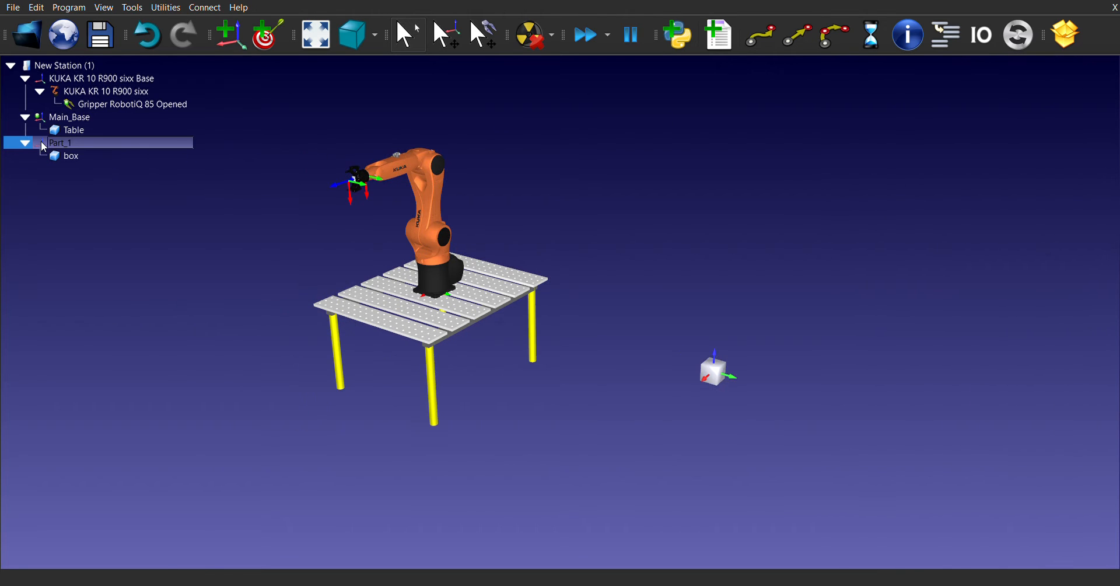
{"action": "left_click", "coordinate": [1106, 133]}
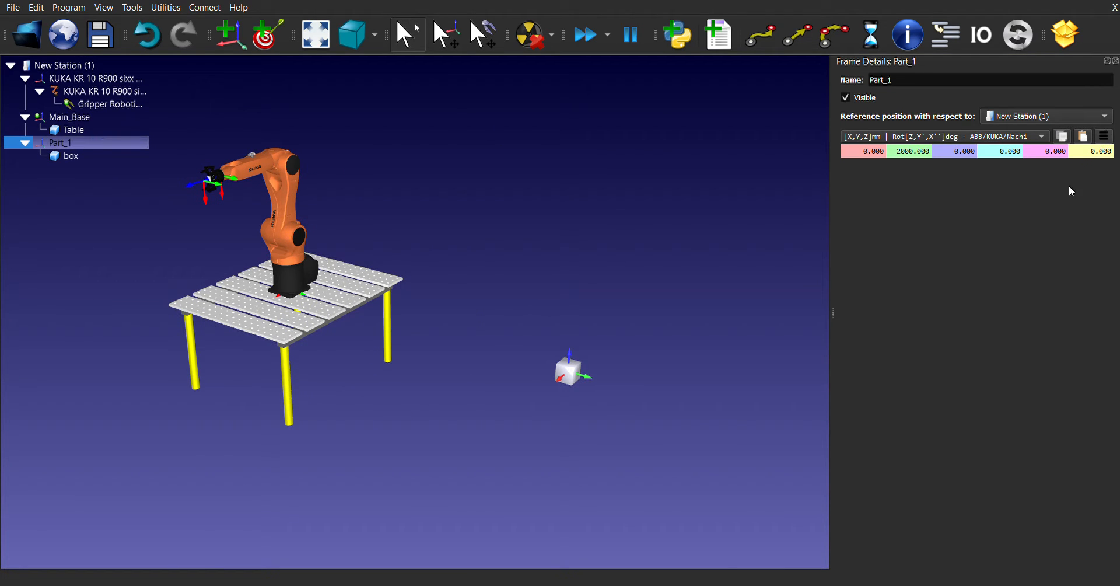
{"action": "left_click", "coordinate": [1057, 240]}
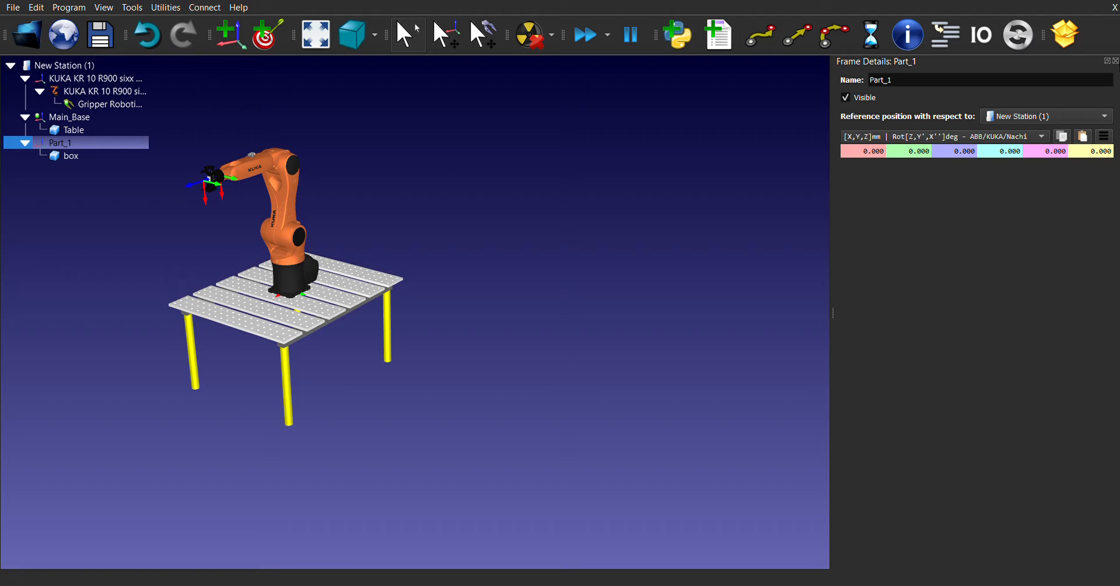
{"action": "left_click", "coordinate": [1116, 60]}
- Set the X position of the KUKA KR 10 R900 sixx Base frame with respect to the station to -500 mm and close its details
{"action": "right_click_drag", "start_coordinate": [592, 253], "coordinate": [633, 286]}
{"action": "scroll", "coordinate": [479, 282], "scroll_direction": "up", "scroll_amount": 3}
{"action": "right_click_drag", "start_coordinate": [483, 287], "coordinate": [324, 240]}
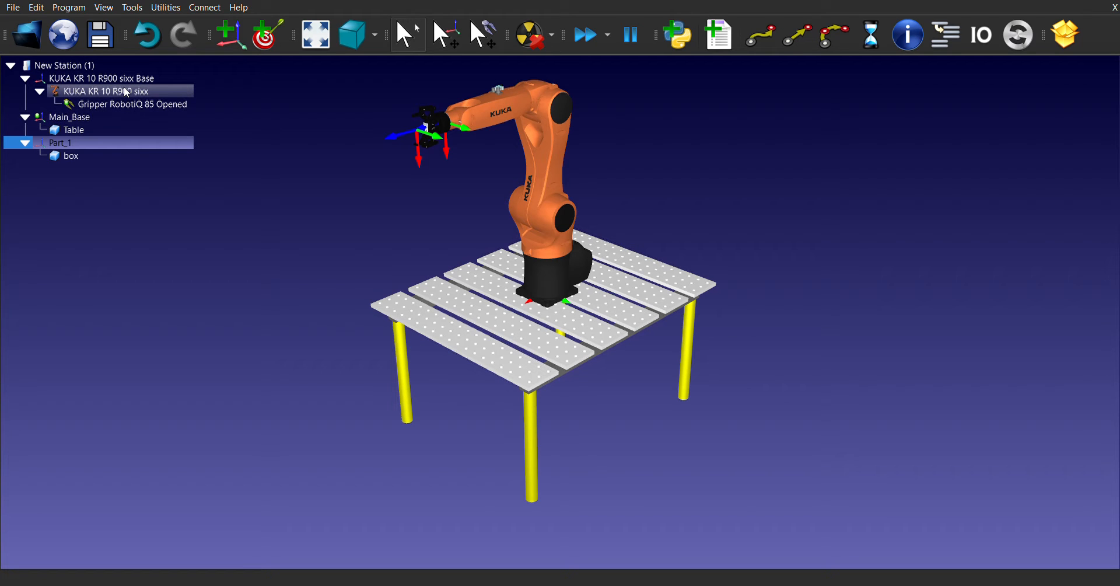
{"action": "double_click", "coordinate": [127, 92]}
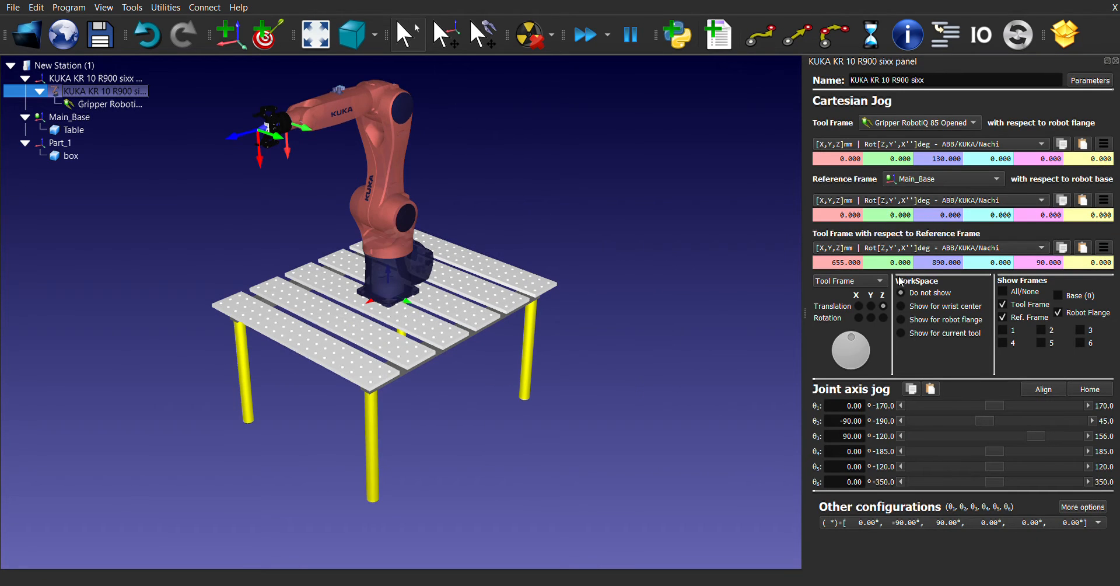
{"action": "left_click", "coordinate": [1115, 61]}
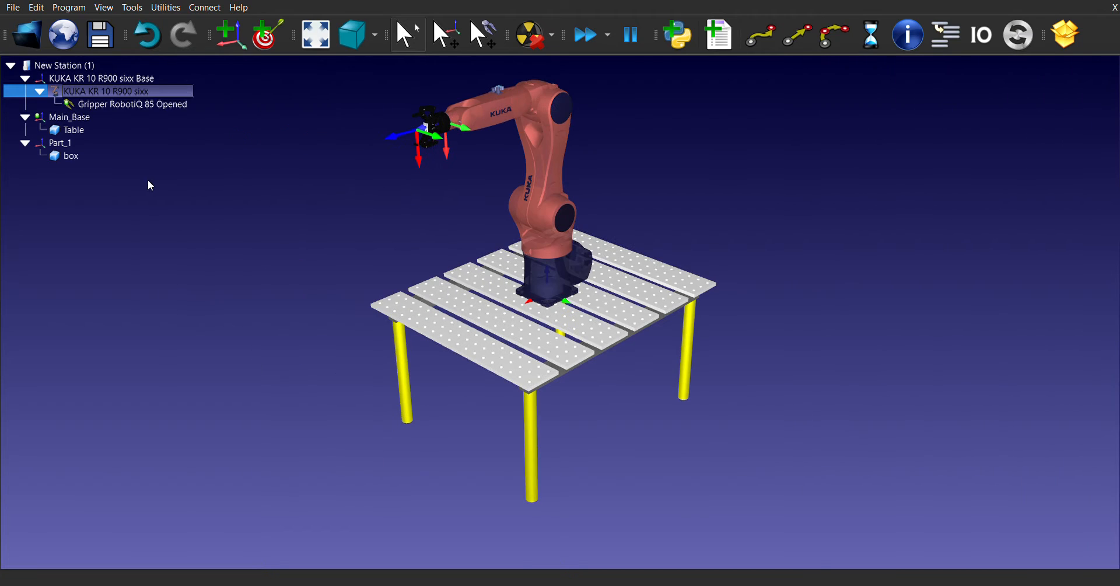
{"action": "double_click", "coordinate": [121, 76]}
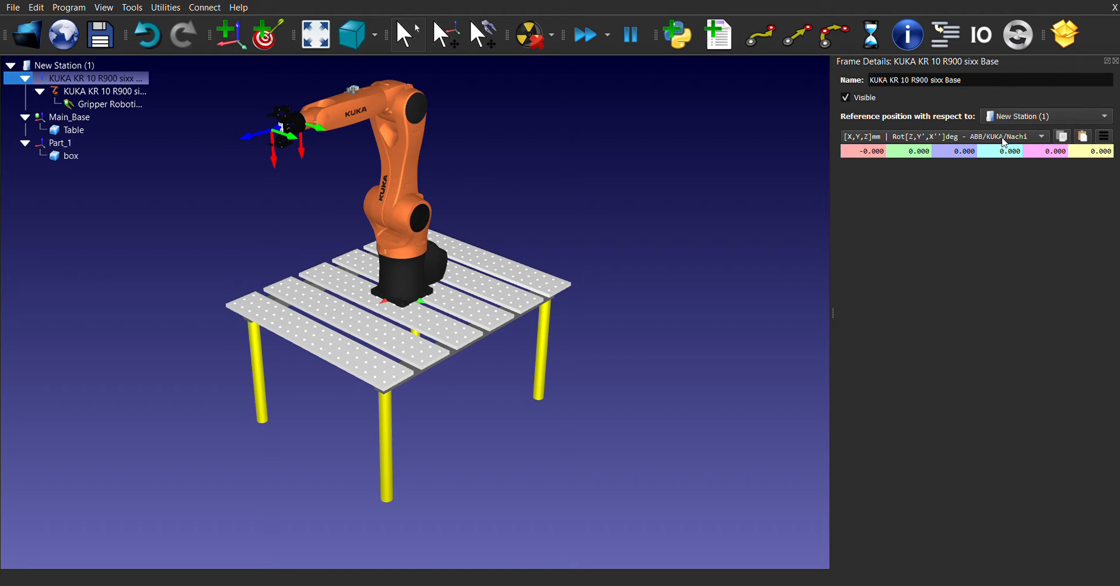
{"action": "left_click", "coordinate": [692, 285]}
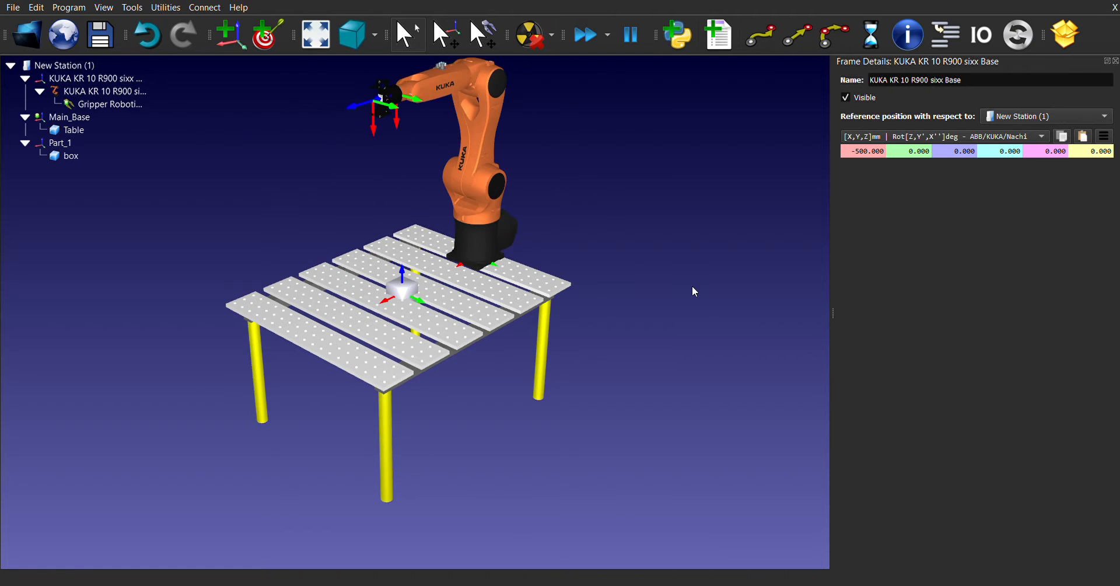
{"action": "left_click_drag", "start_coordinate": [699, 300], "coordinate": [688, 263]}
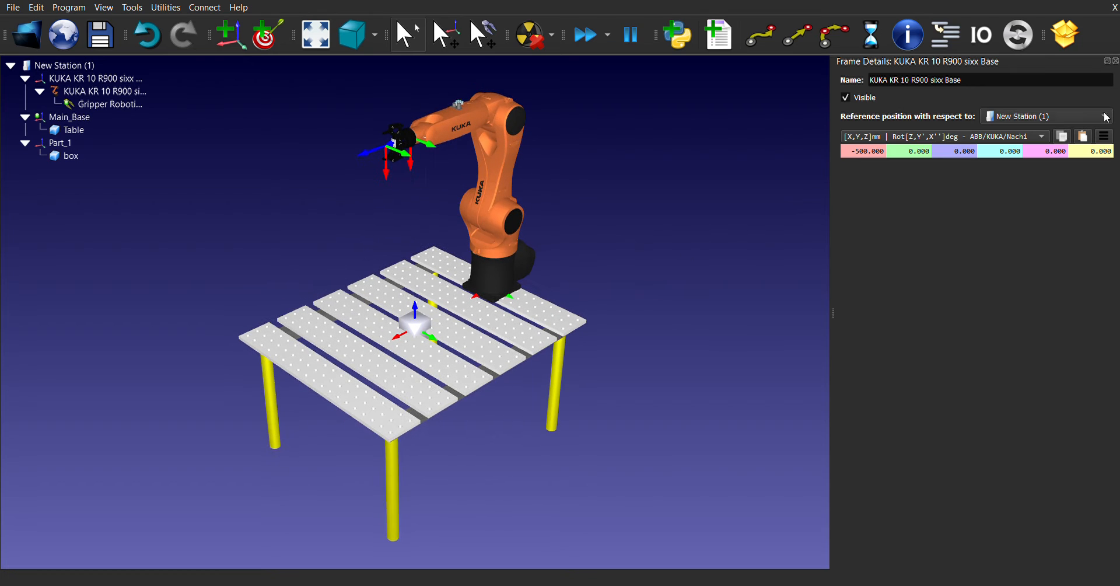
{"action": "left_click", "coordinate": [1116, 61]}
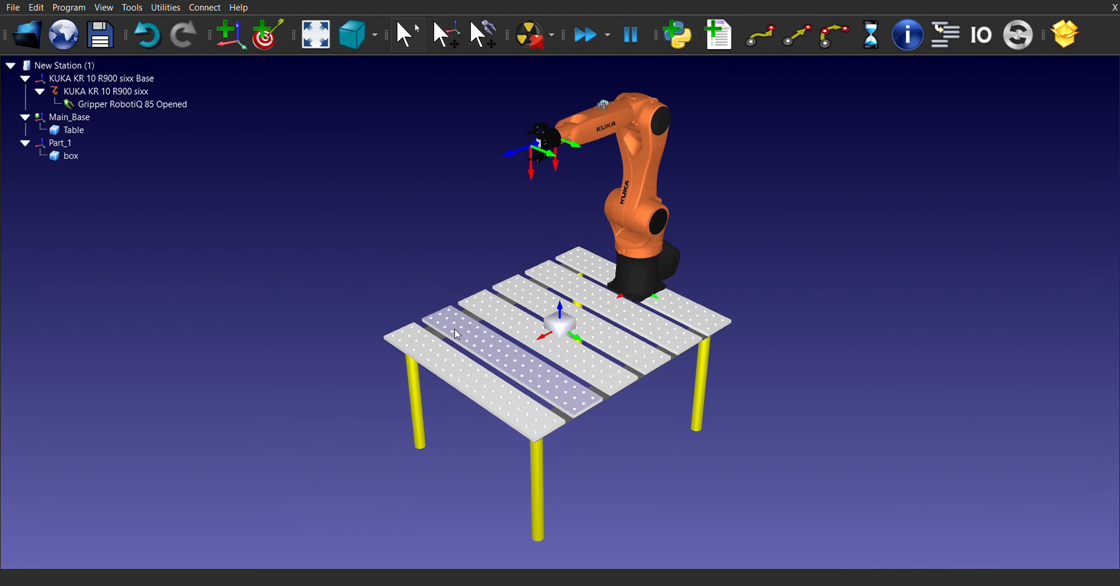
- Try raising the box with a Z position of 50 mm with respect to Part_1
{"action": "double_click", "coordinate": [66, 156]}
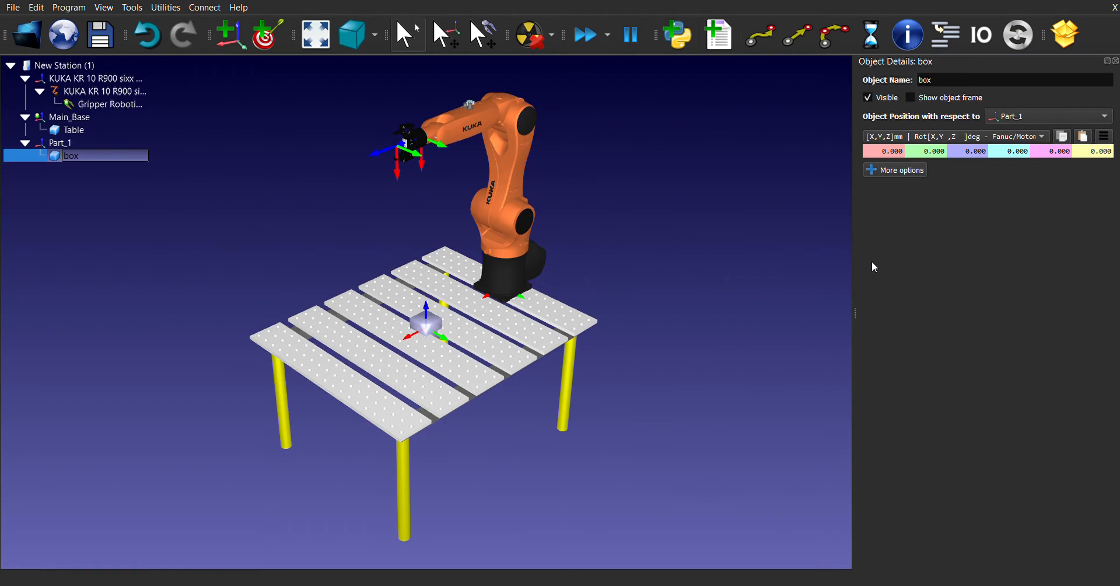
{"action": "left_click", "coordinate": [974, 157]}
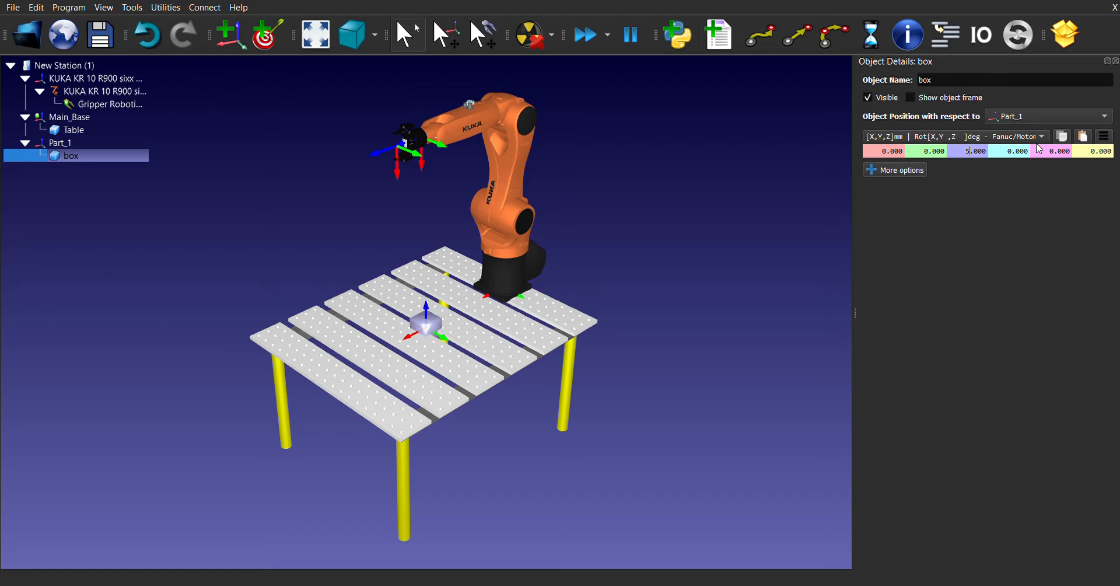
{"action": "left_click", "coordinate": [733, 228]}
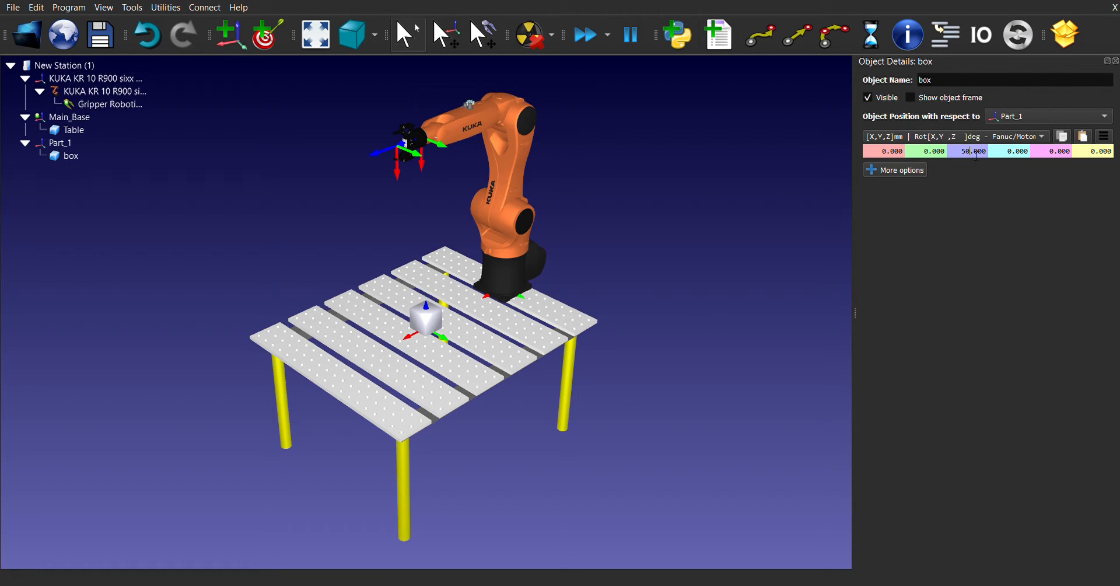
{"action": "key", "text": "BackSpace"}
{"action": "left_click", "coordinate": [1115, 61]}
- Set the Z position of the Part_1 frame with respect to the station to 50 mm
{"action": "left_click", "coordinate": [57, 143]}
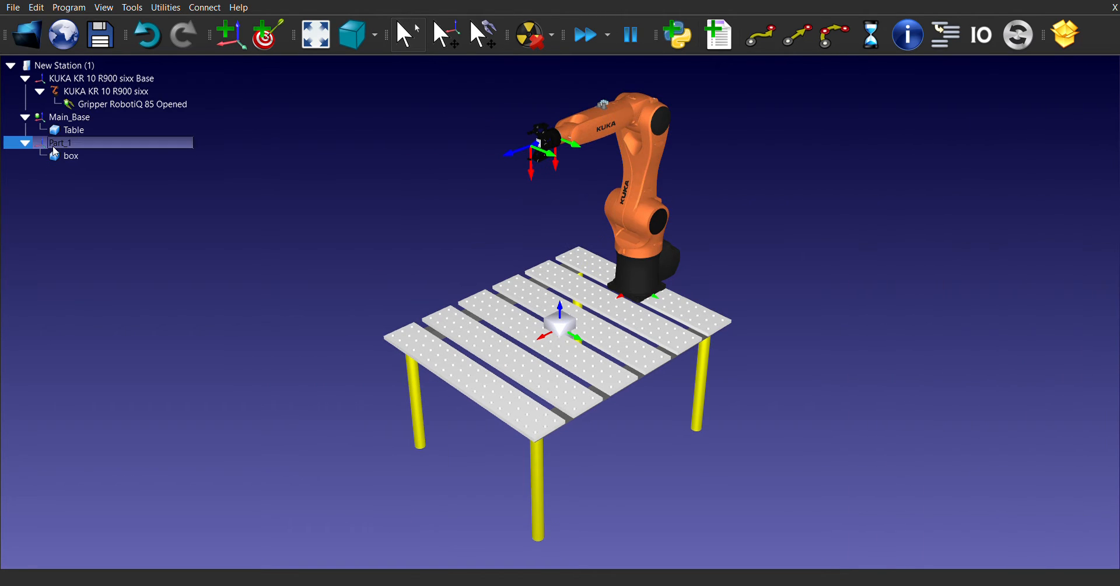
{"action": "left_click", "coordinate": [963, 161]}
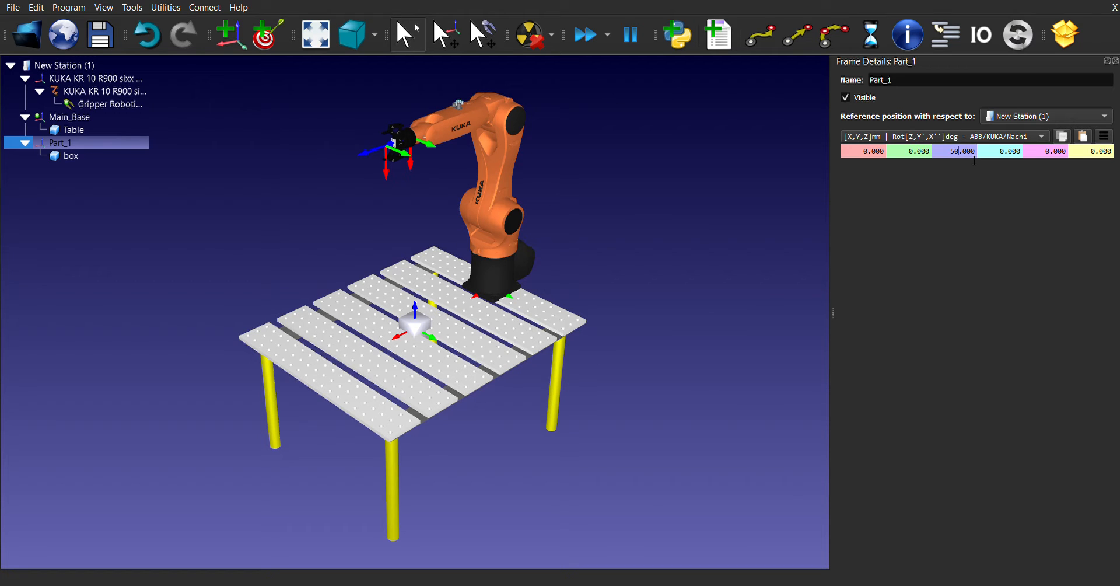
{"action": "left_click", "coordinate": [684, 263]}
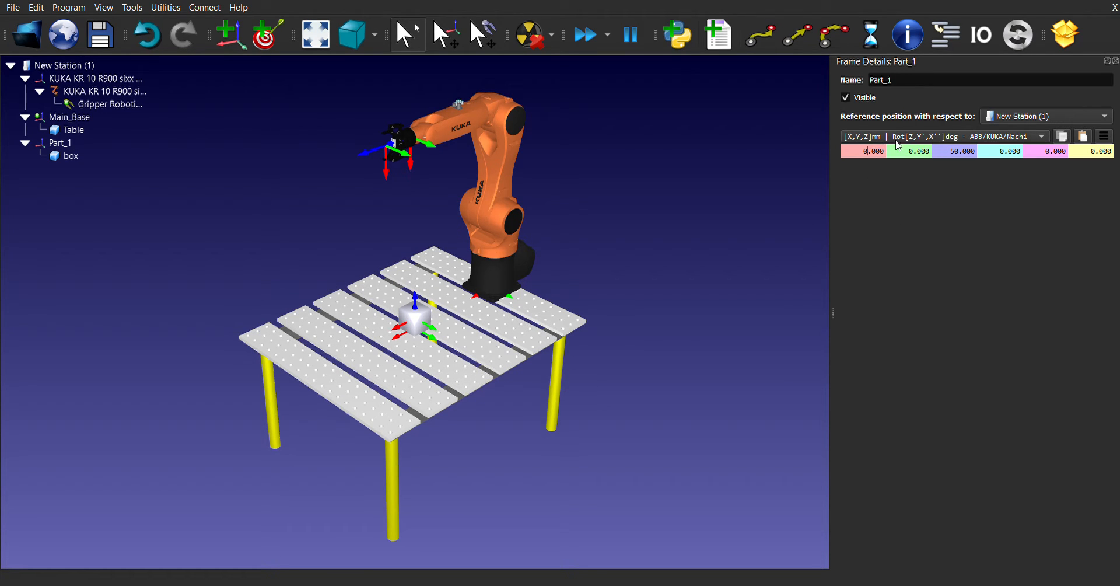
- Try moving the Part_1 frame to an X position of -300 mm with respect to the station
{"action": "type", "text": "30"}
{"action": "key", "text": "Return"}
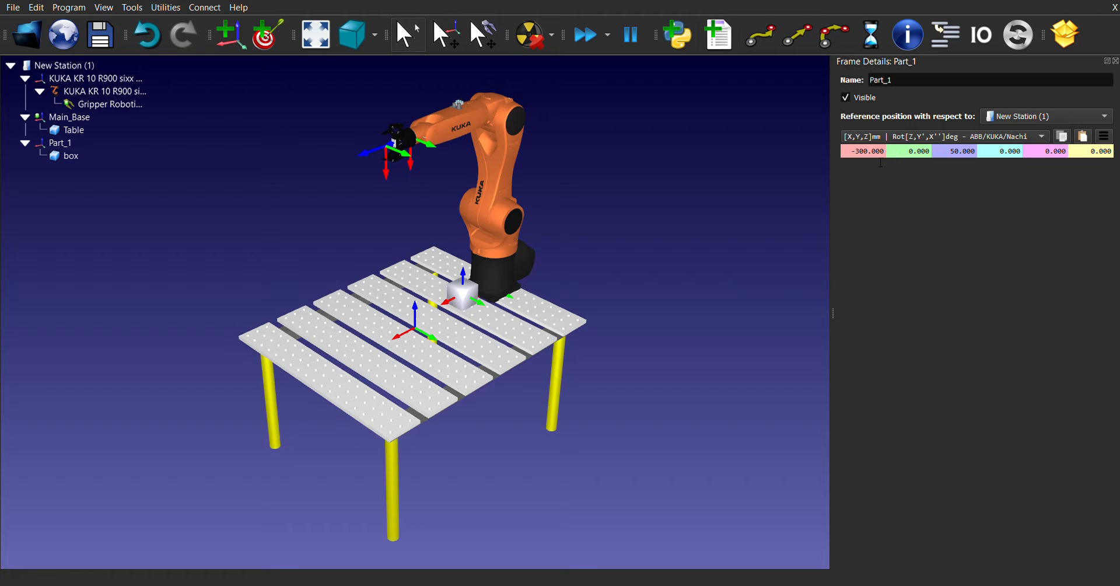
{"action": "left_click_drag", "start_coordinate": [863, 152], "coordinate": [852, 151]}
{"action": "key", "text": "BackSpace"}
{"action": "key", "text": "Return"}
{"action": "left_click", "coordinate": [786, 272]}
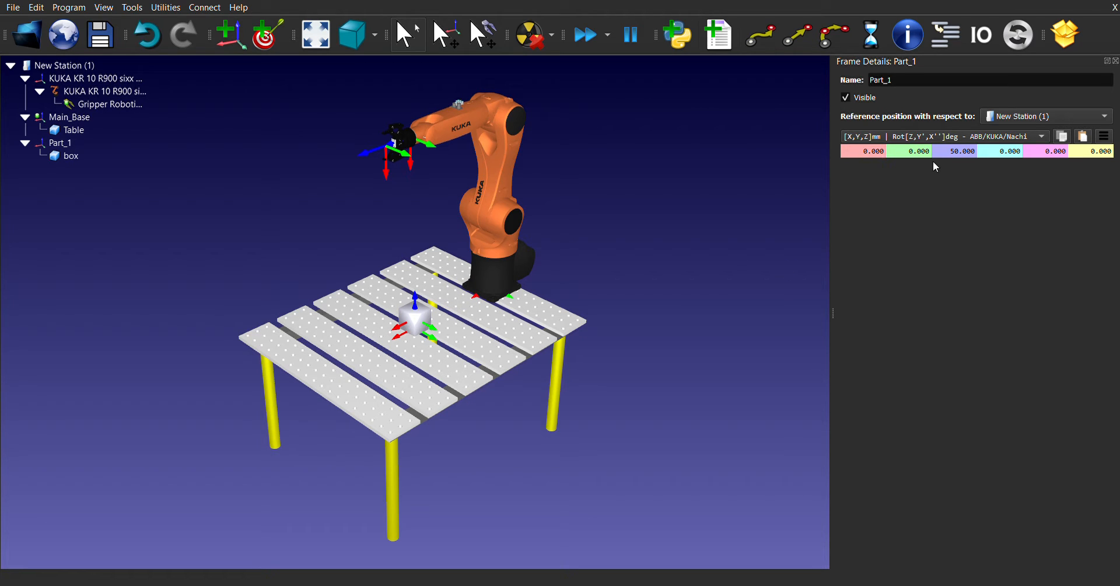
- Set the Y position of the Part_1 frame with respect to the station to -300 mm and close its details
{"action": "left_click", "coordinate": [908, 152]}
{"action": "type", "text": "-300"}
{"action": "key", "text": "BackSpace"}
{"action": "key", "text": "Return"}
{"action": "mouse_move", "coordinate": [626, 283]}
{"action": "right_mouse_down"}
{"action": "mouse_move", "coordinate": [674, 260]}
{"action": "mouse_move", "coordinate": [597, 253]}
{"action": "mouse_move", "coordinate": [590, 292]}
{"action": "mouse_move", "coordinate": [587, 283]}
{"action": "mouse_move", "coordinate": [607, 286]}
{"action": "mouse_move", "coordinate": [646, 262]}
{"action": "mouse_move", "coordinate": [566, 265]}
{"action": "mouse_move", "coordinate": [535, 228]}
{"action": "mouse_move", "coordinate": [618, 278]}
{"action": "mouse_move", "coordinate": [677, 269]}
{"action": "right_mouse_up"}
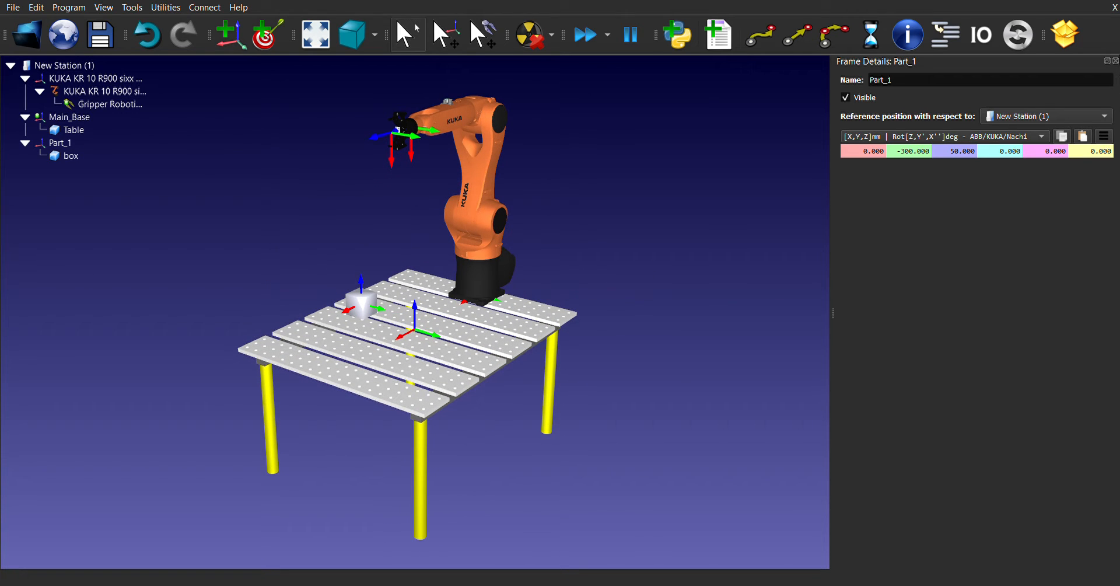
{"action": "left_click", "coordinate": [1116, 62]}
- Add another reference frame and set all its position and rotation values with respect to the station to 0
{"action": "mouse_move", "coordinate": [846, 257]}
{"action": "right_mouse_down"}
{"action": "mouse_move", "coordinate": [810, 270]}
{"action": "mouse_move", "coordinate": [830, 270]}
{"action": "mouse_move", "coordinate": [782, 298]}
{"action": "right_mouse_up"}
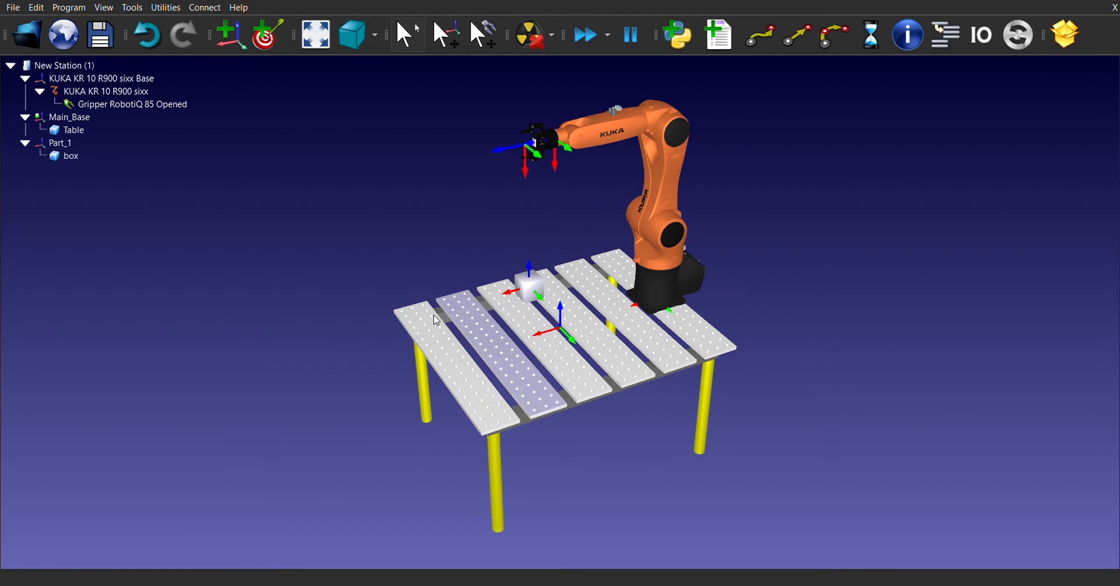
{"action": "left_click", "coordinate": [234, 41]}
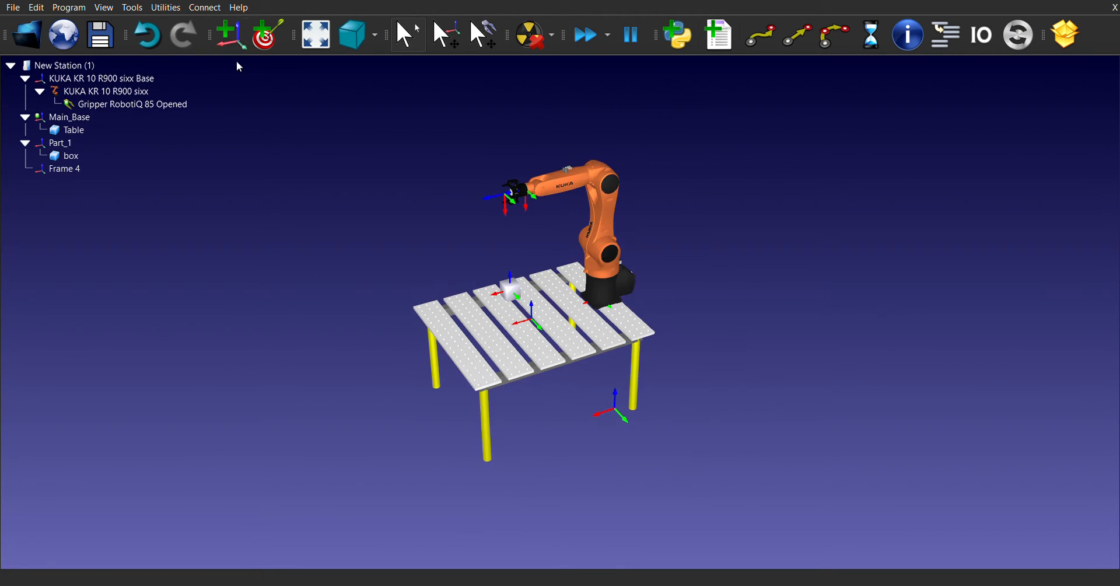
{"action": "right_click_drag", "start_coordinate": [694, 205], "coordinate": [774, 182]}
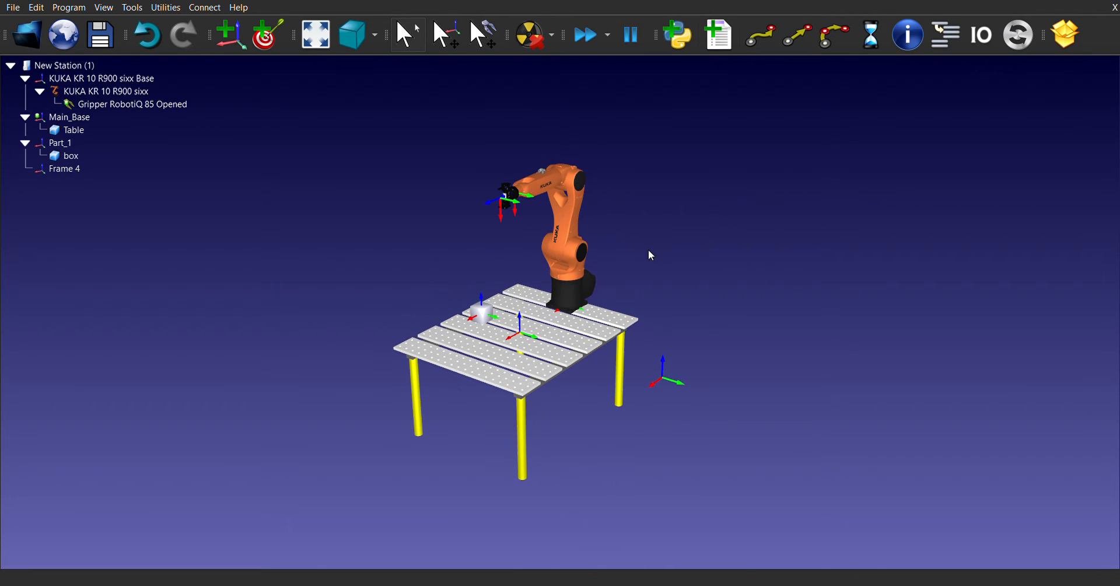
{"action": "left_click", "coordinate": [675, 386]}
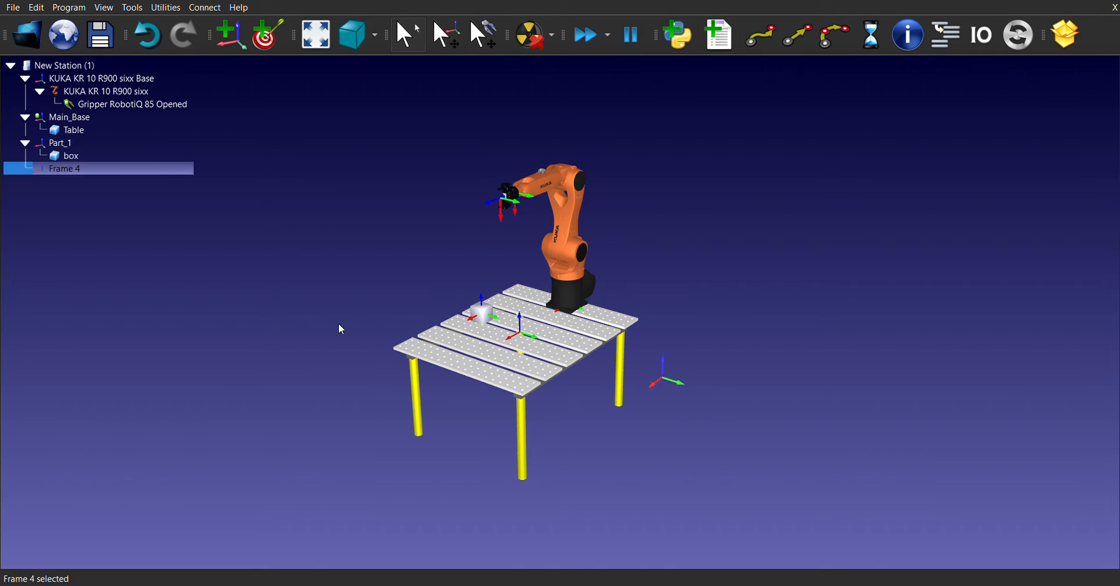
{"action": "double_click", "coordinate": [127, 173]}
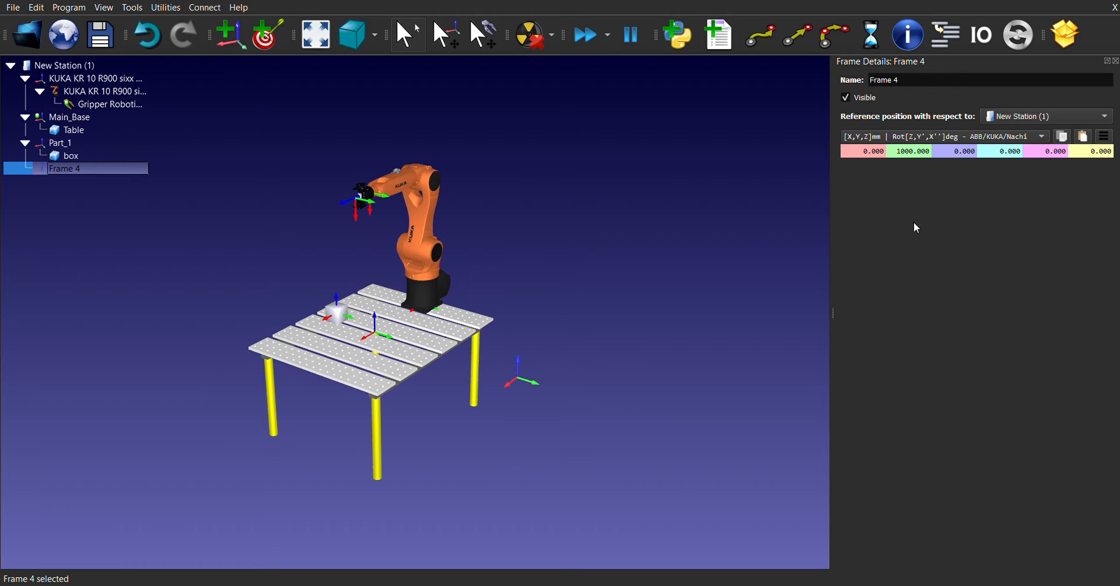
{"action": "left_click", "coordinate": [1105, 137]}
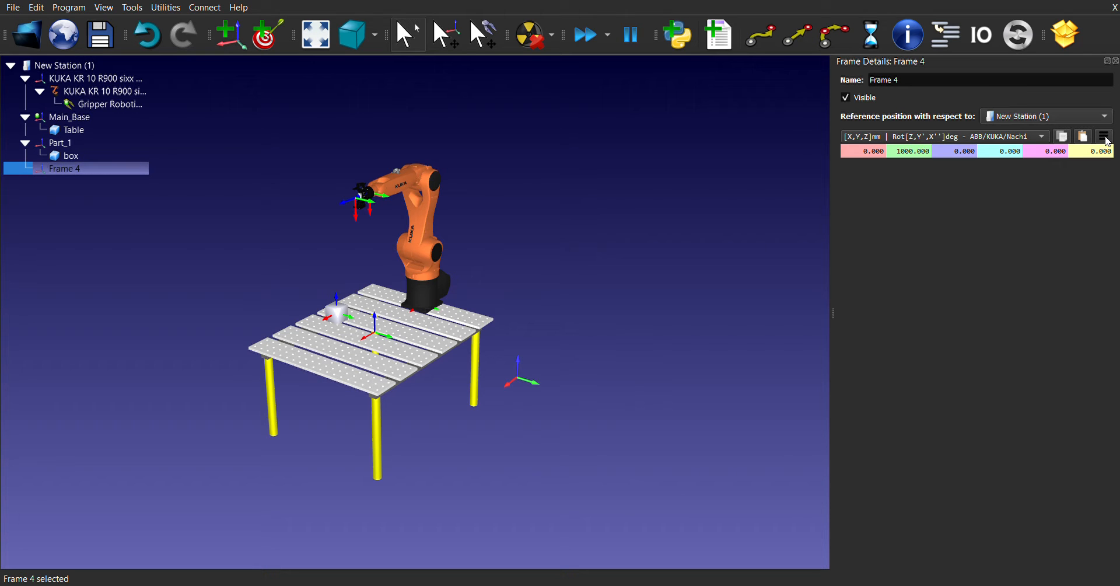
{"action": "left_click", "coordinate": [1054, 241]}
{"action": "mouse_move", "coordinate": [677, 307]}
{"action": "left_mouse_down"}
{"action": "mouse_move", "coordinate": [572, 314]}
{"action": "mouse_move", "coordinate": [671, 303]}
{"action": "left_mouse_up"}
{"action": "right_click_drag", "start_coordinate": [669, 300], "coordinate": [674, 301]}
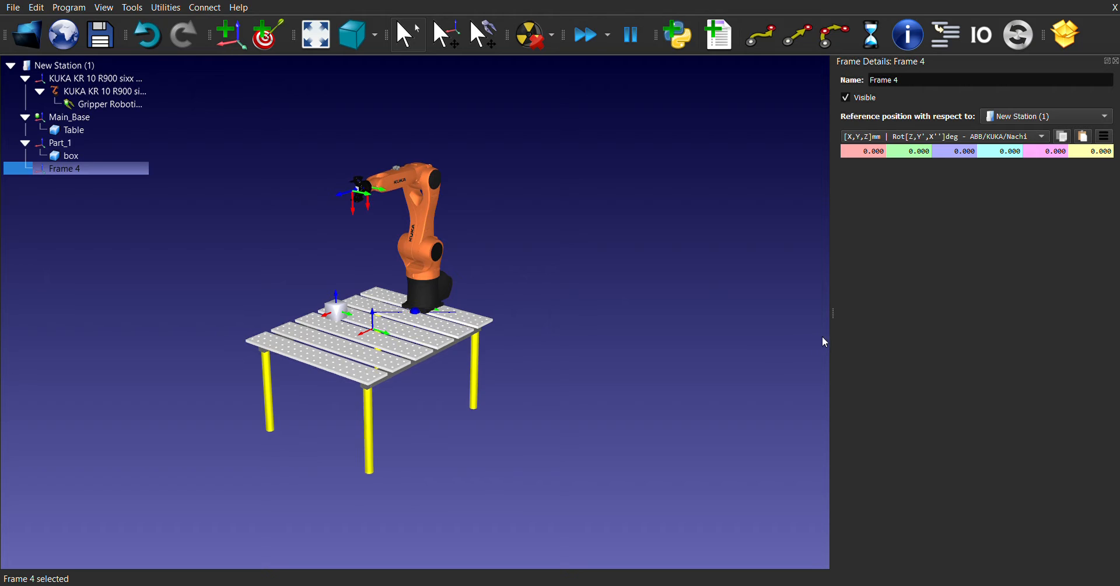
- Move the new frame to Y 300 mm and Z 50 mm with respect to the station and close its details
{"action": "right_click_drag", "start_coordinate": [821, 336], "coordinate": [808, 318]}
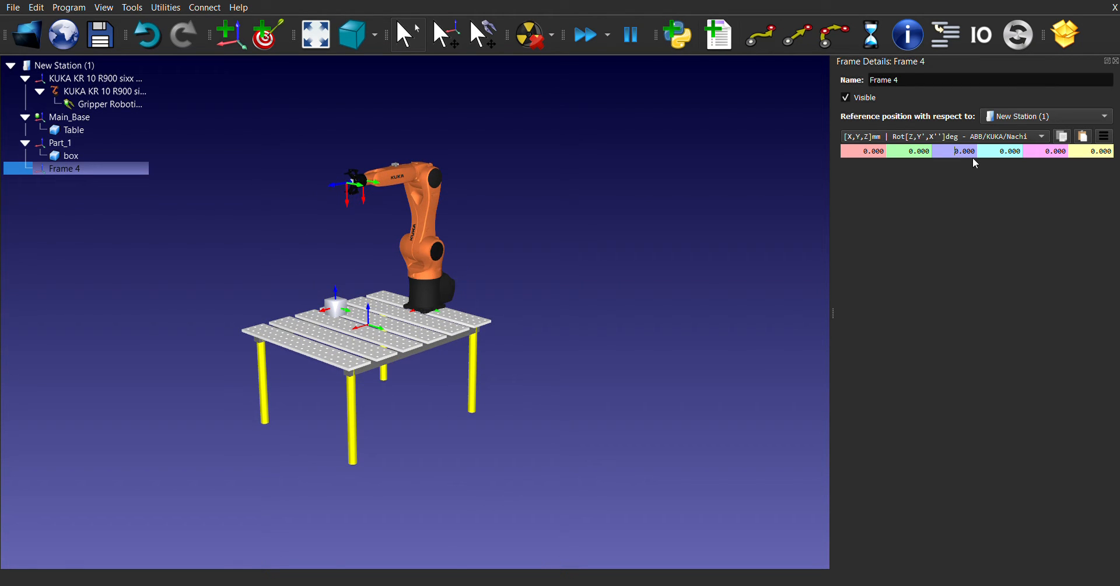
{"action": "key", "text": "BackSpace"}
{"action": "left_click", "coordinate": [625, 288]}
{"action": "right_click_drag", "start_coordinate": [659, 303], "coordinate": [671, 330]}
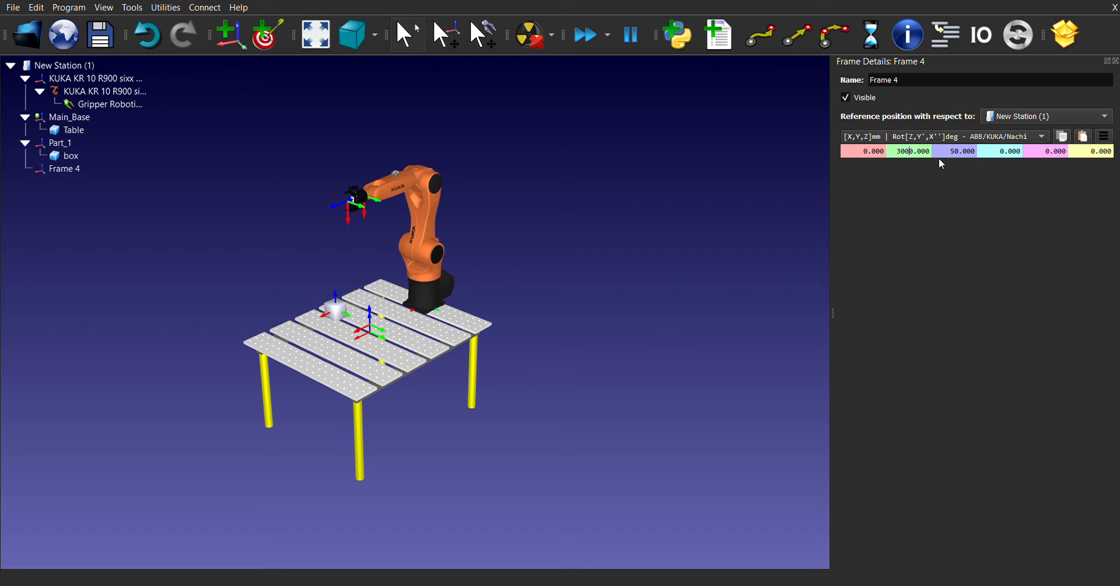
{"action": "right_click_drag", "start_coordinate": [666, 386], "coordinate": [595, 321]}
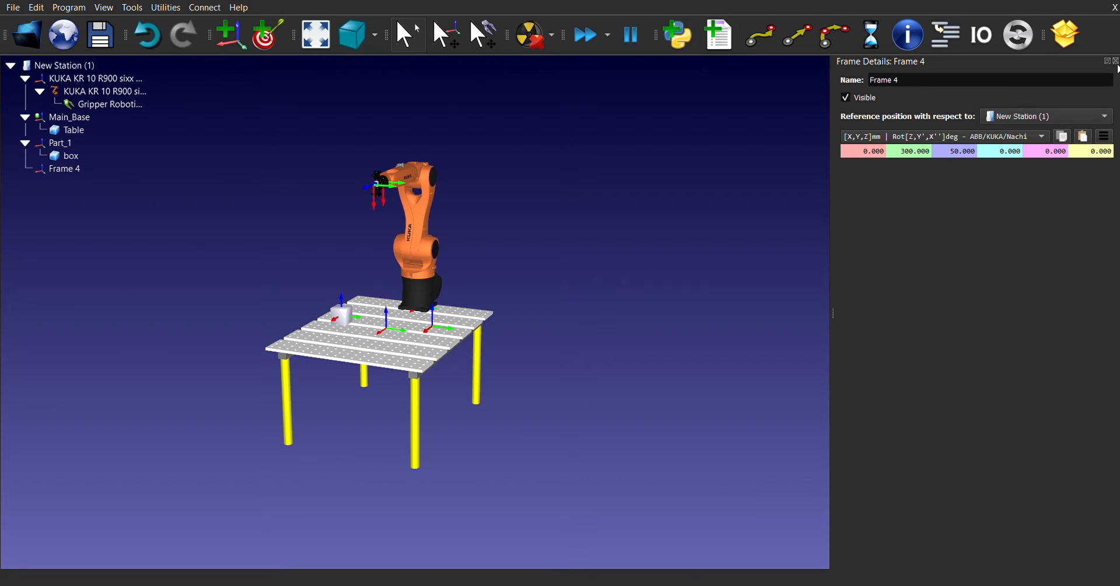
{"action": "left_click", "coordinate": [1116, 60]}
- Rename the new reference frame as Part_2
{"action": "left_click", "coordinate": [89, 171]}
{"action": "left_click", "coordinate": [88, 169]}
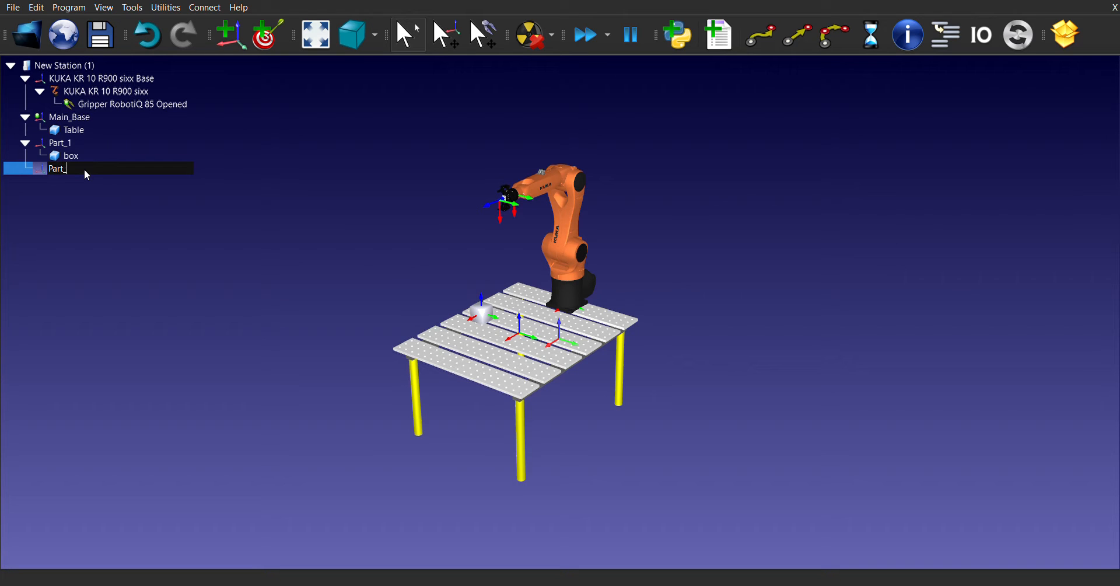
{"action": "key", "text": "Return"}
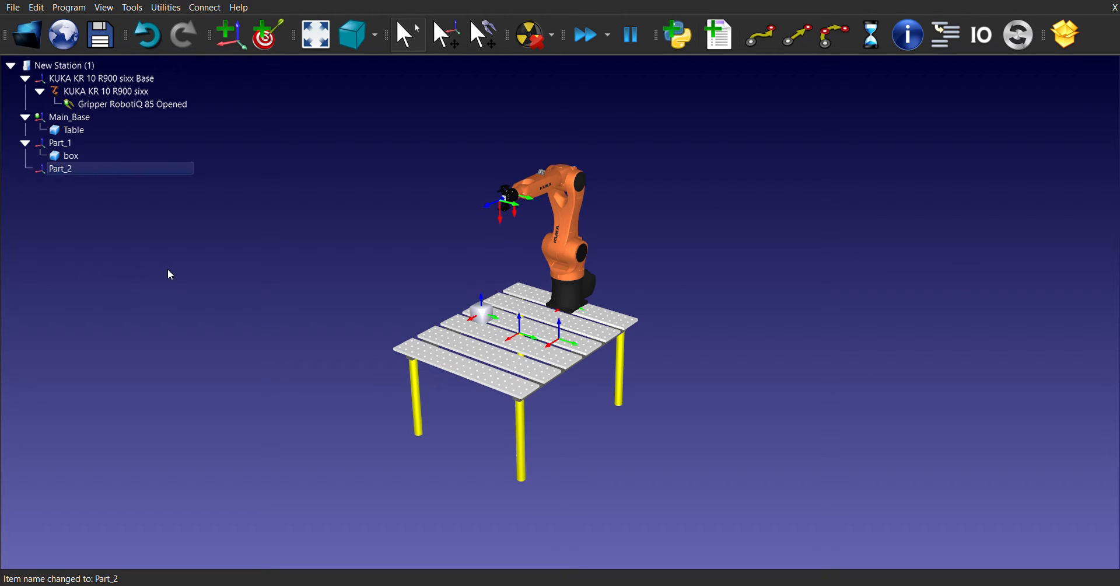
- Set joint 5 of the KUKA KR 10 R900 sixx robot to 90° in the joint axis jog
{"action": "left_click", "coordinate": [239, 257]}
{"action": "mouse_move", "coordinate": [242, 252]}
{"action": "right_mouse_down"}
{"action": "mouse_move", "coordinate": [229, 234]}
{"action": "mouse_move", "coordinate": [233, 252]}
{"action": "right_mouse_up"}
{"action": "scroll", "coordinate": [667, 284], "scroll_direction": "up", "scroll_amount": 4}
{"action": "right_click_drag", "start_coordinate": [668, 283], "coordinate": [694, 262]}
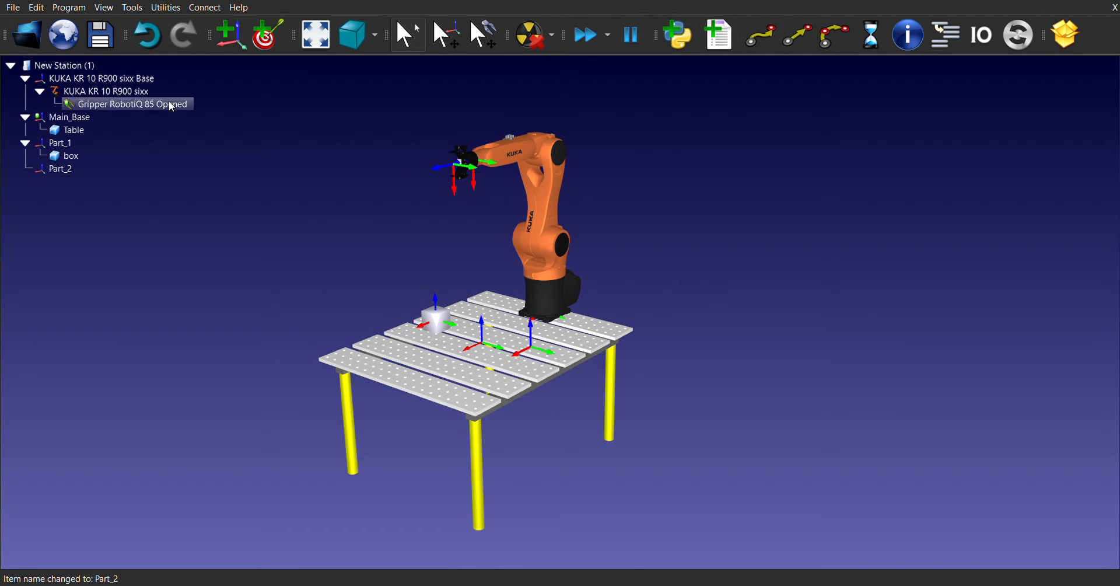
{"action": "double_click", "coordinate": [120, 91]}
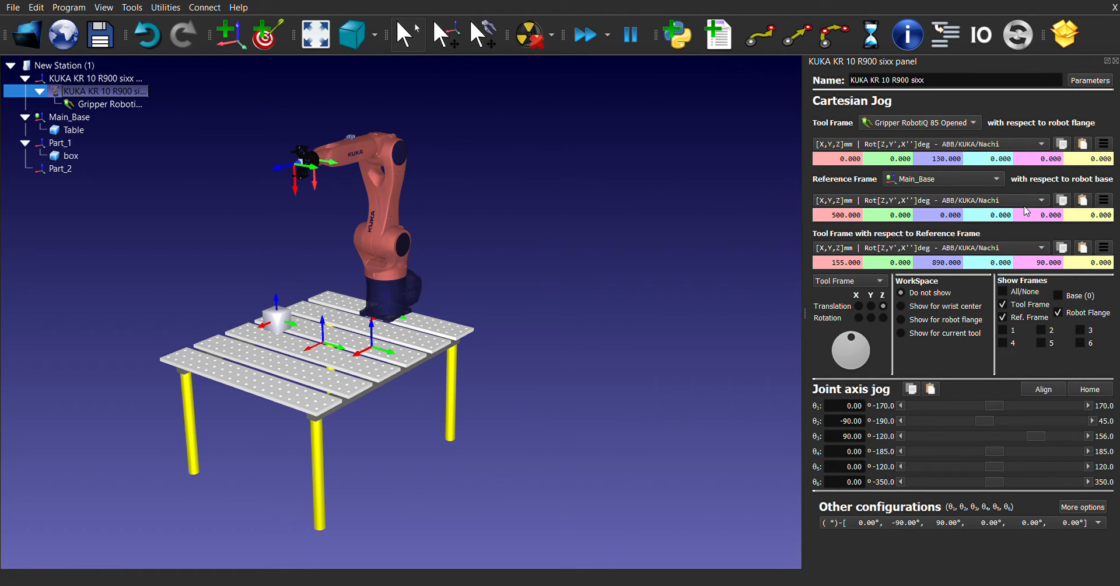
{"action": "left_click", "coordinate": [1089, 392]}
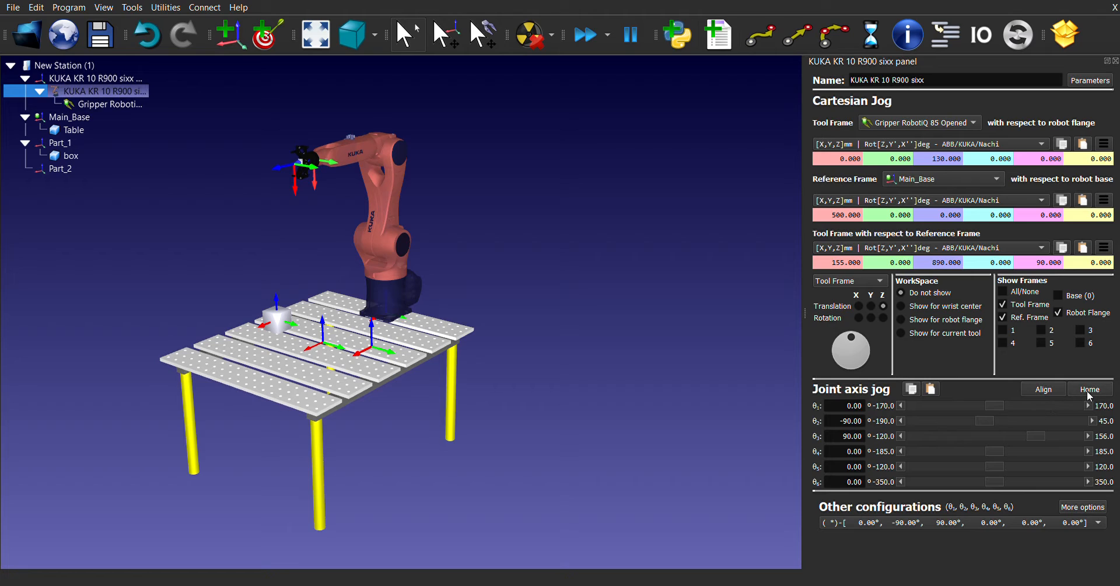
{"action": "left_click", "coordinate": [853, 466]}
{"action": "type", "text": "9"}
{"action": "left_click", "coordinate": [598, 407]}
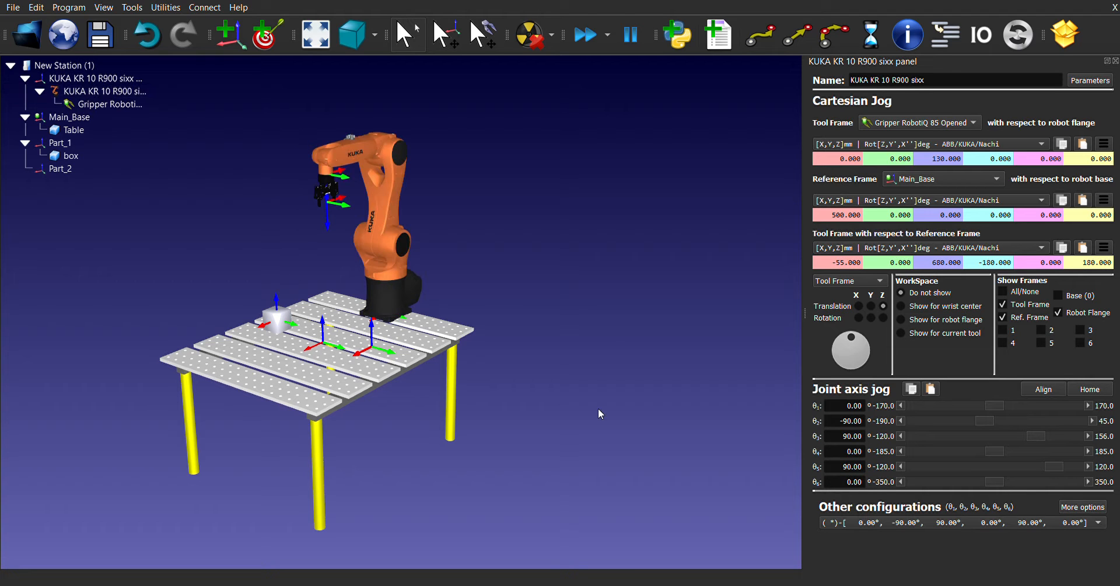
- Move the robot's tool frame to X -150 mm and Z 600 mm with respect to Main_Base
{"action": "left_click_drag", "start_coordinate": [597, 408], "coordinate": [582, 343]}
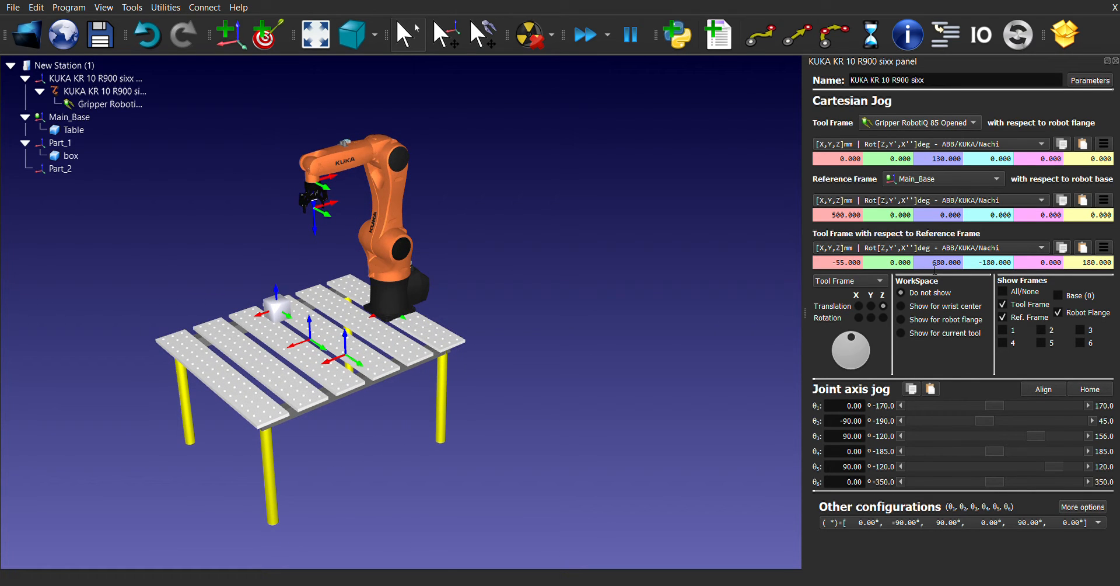
{"action": "left_click_drag", "start_coordinate": [933, 262], "coordinate": [963, 262]}
{"action": "type", "text": "600"}
{"action": "key", "text": "Return"}
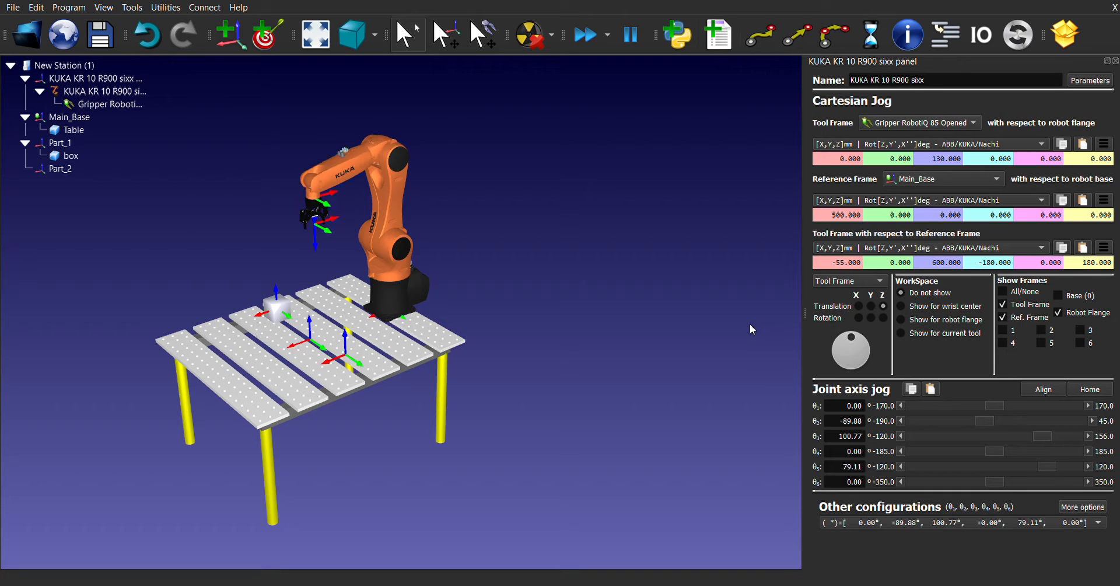
{"action": "left_click", "coordinate": [843, 264]}
{"action": "left_click_drag", "start_coordinate": [843, 264], "coordinate": [846, 264]}
{"action": "type", "text": "-150"}
{"action": "key", "text": "Return"}
{"action": "right_click_drag", "start_coordinate": [586, 305], "coordinate": [648, 268]}
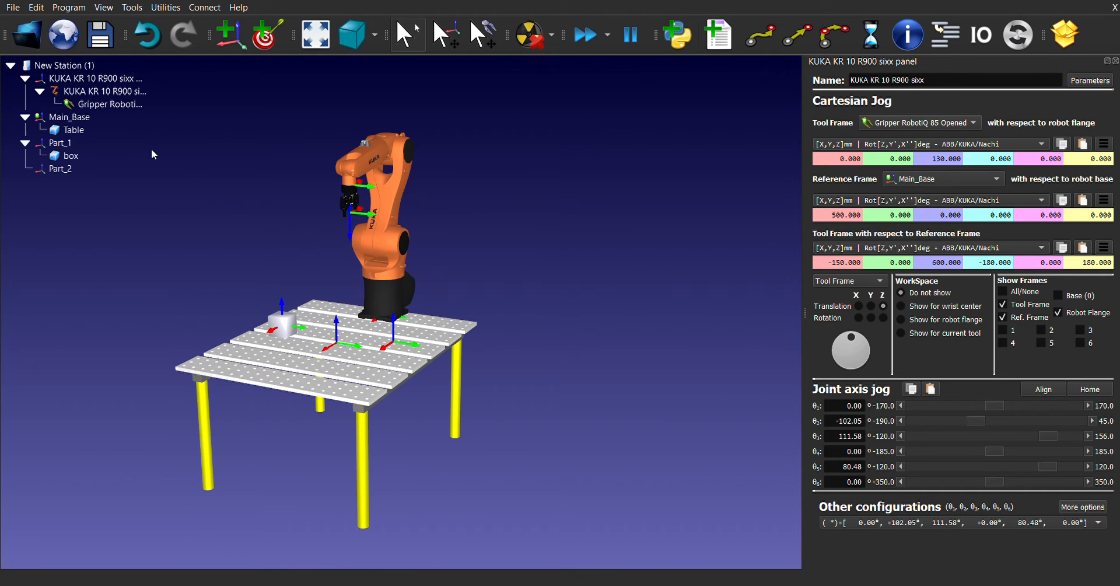
- Hide the robot flange frame of the KUKA robot and close the robot's settings
{"action": "left_click", "coordinate": [131, 92]}
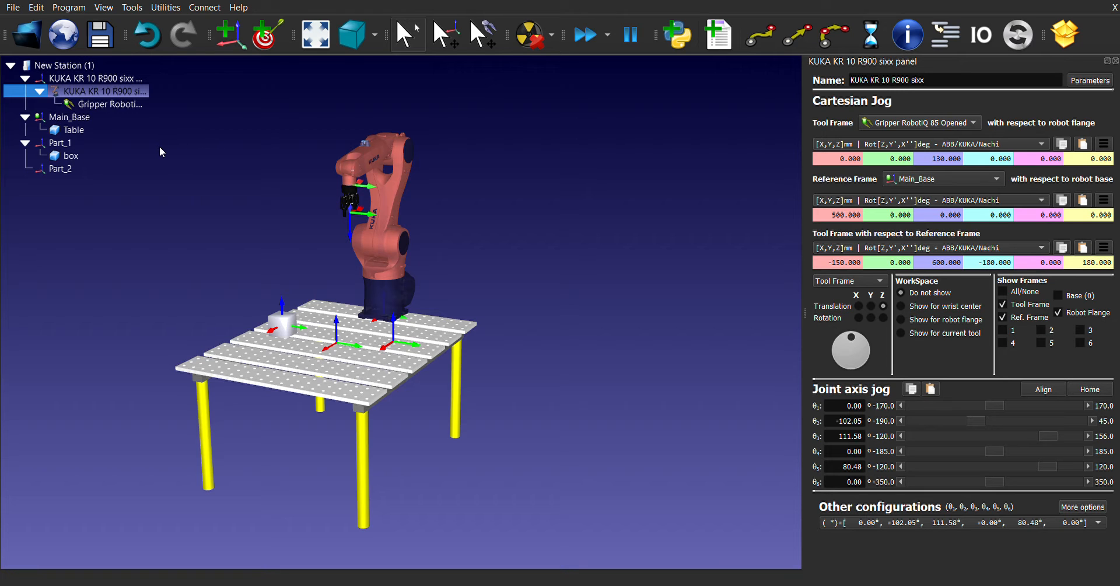
{"action": "left_click", "coordinate": [480, 212]}
{"action": "right_click_drag", "start_coordinate": [488, 237], "coordinate": [548, 280]}
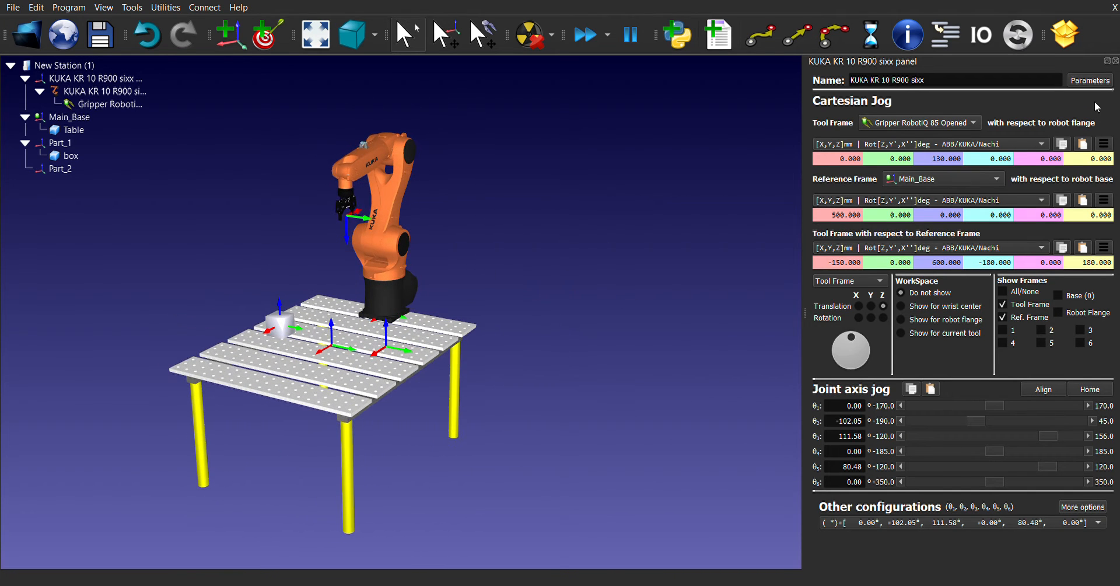
{"action": "left_click", "coordinate": [1115, 60]}
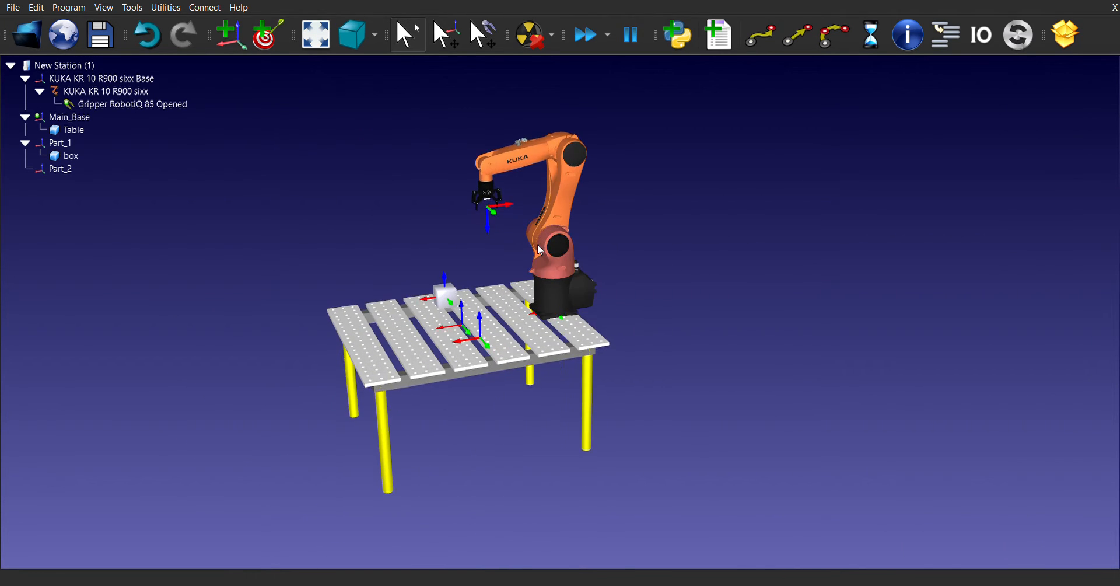
- Add a target under Main_Base at the robot's current pose and name it Home_Position
{"action": "scroll", "coordinate": [538, 244], "scroll_direction": "up", "scroll_amount": 4}
{"action": "scroll", "coordinate": [610, 233], "scroll_direction": "down", "scroll_amount": 1}
{"action": "right_click_drag", "start_coordinate": [824, 275], "coordinate": [836, 310]}
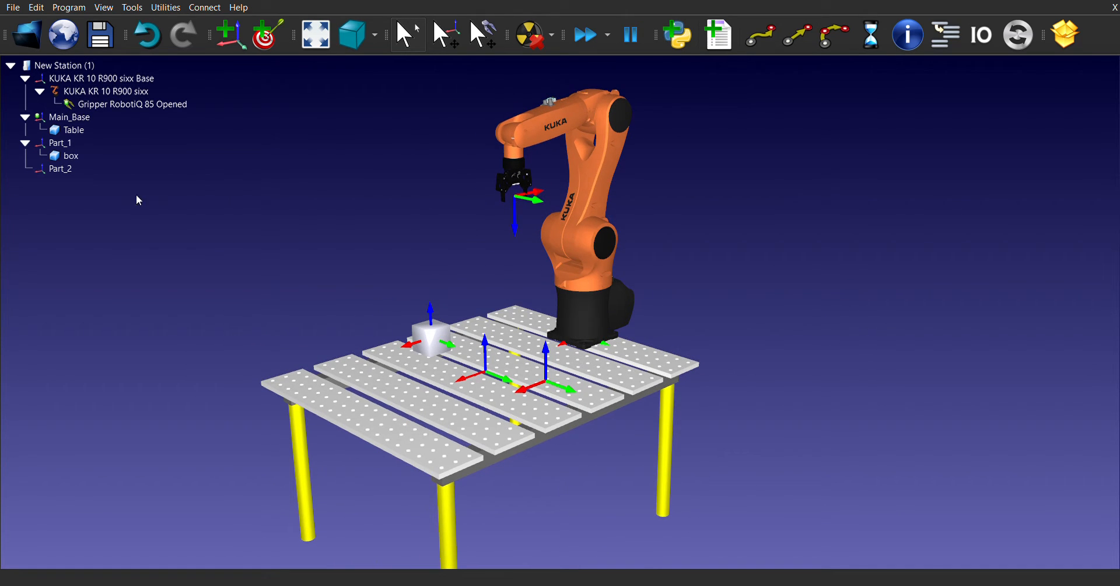
{"action": "left_click", "coordinate": [91, 117]}
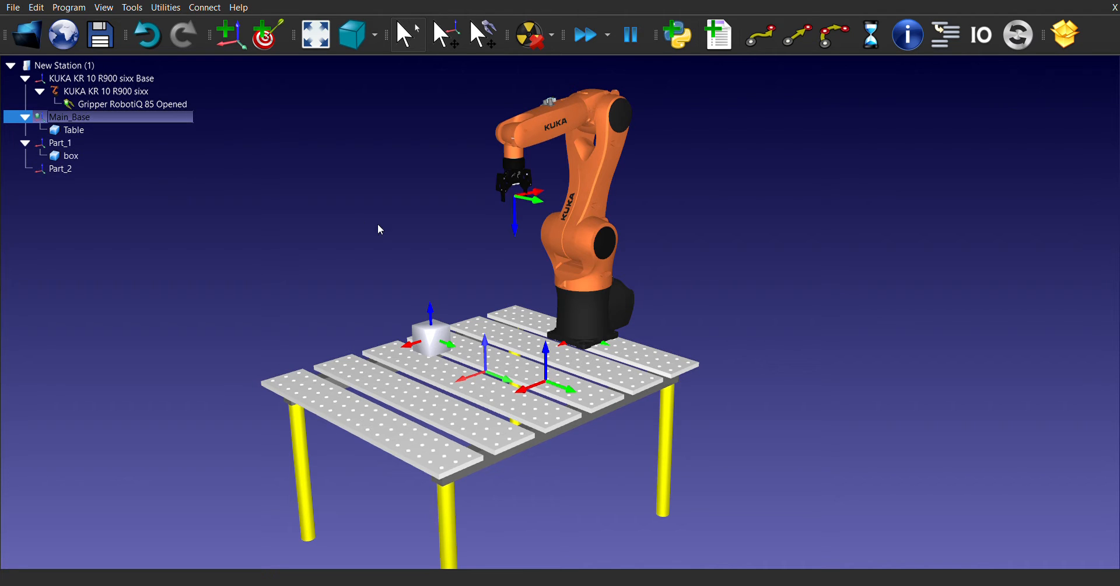
{"action": "right_click_drag", "start_coordinate": [378, 224], "coordinate": [403, 238]}
{"action": "left_click", "coordinate": [362, 234]}
{"action": "right_click_drag", "start_coordinate": [335, 230], "coordinate": [291, 105]}
{"action": "left_click", "coordinate": [270, 41]}
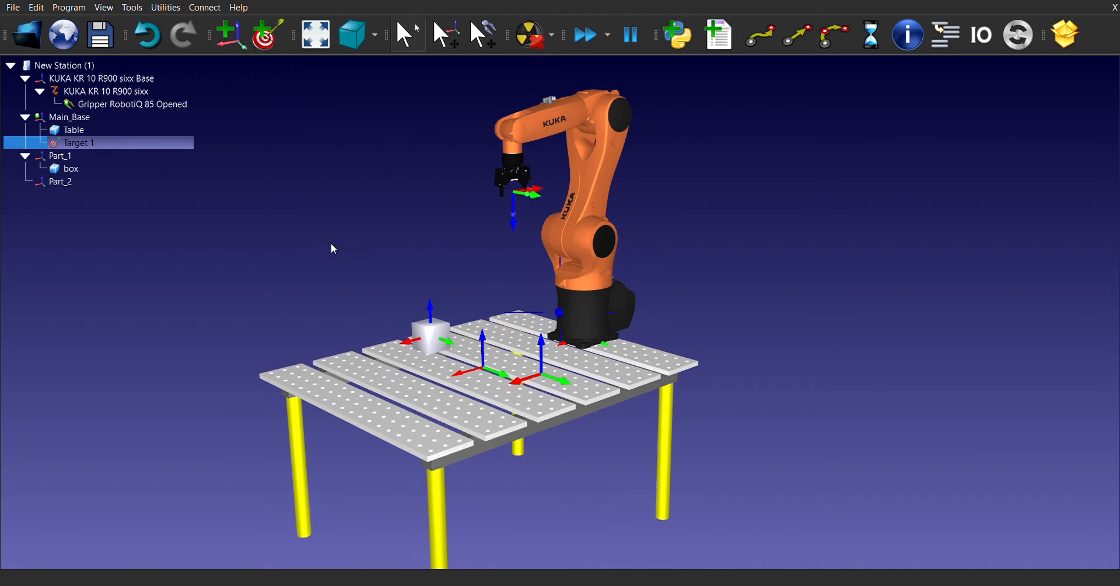
{"action": "right_click_drag", "start_coordinate": [331, 242], "coordinate": [141, 170]}
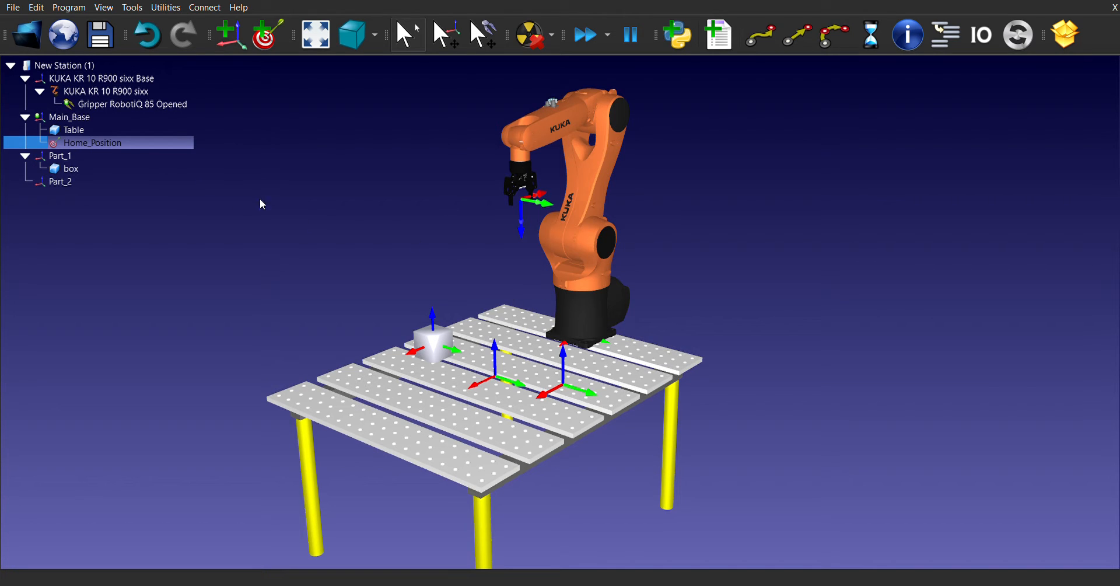
- Make Part_1 the active reference frame and check the box's position details
{"action": "left_click", "coordinate": [81, 160]}
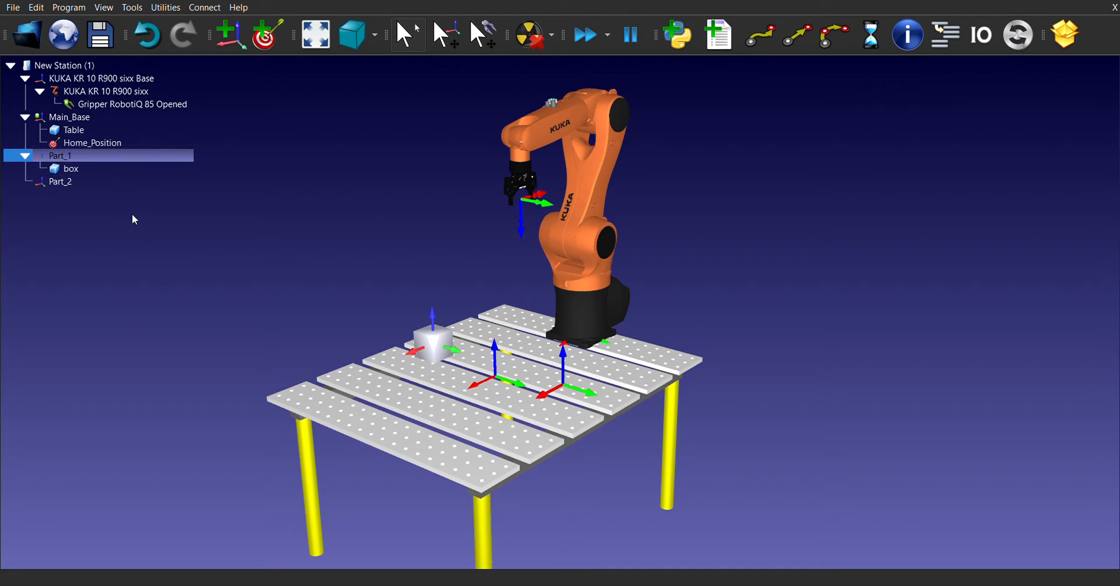
{"action": "mouse_move", "coordinate": [254, 250]}
{"action": "left_mouse_down"}
{"action": "mouse_move", "coordinate": [296, 277]}
{"action": "mouse_move", "coordinate": [214, 229]}
{"action": "mouse_move", "coordinate": [236, 253]}
{"action": "mouse_move", "coordinate": [194, 219]}
{"action": "mouse_move", "coordinate": [270, 253]}
{"action": "left_mouse_up"}
{"action": "left_click", "coordinate": [111, 169]}
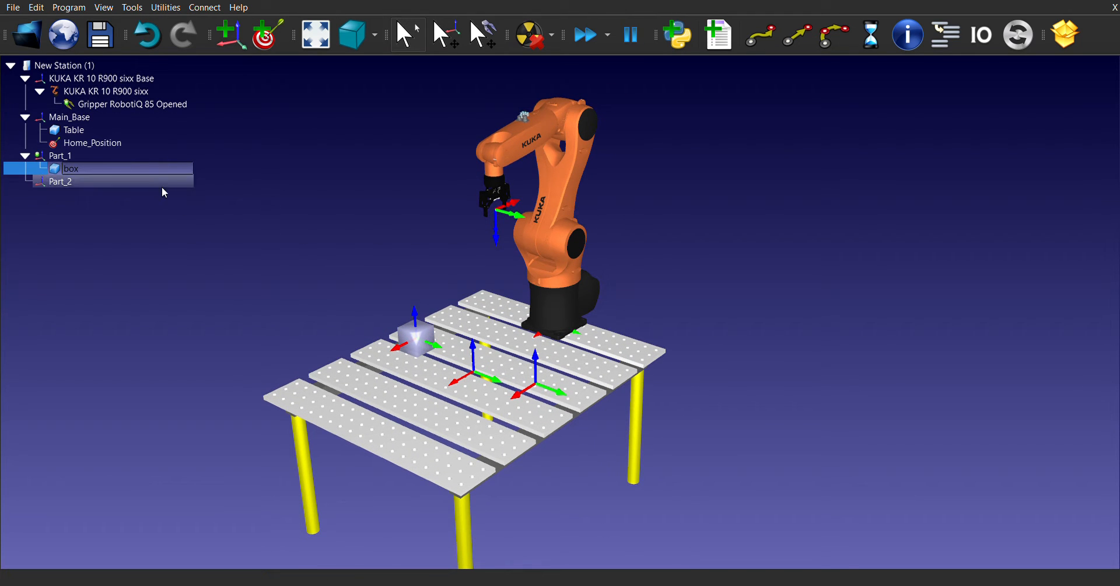
{"action": "double_click", "coordinate": [109, 168]}
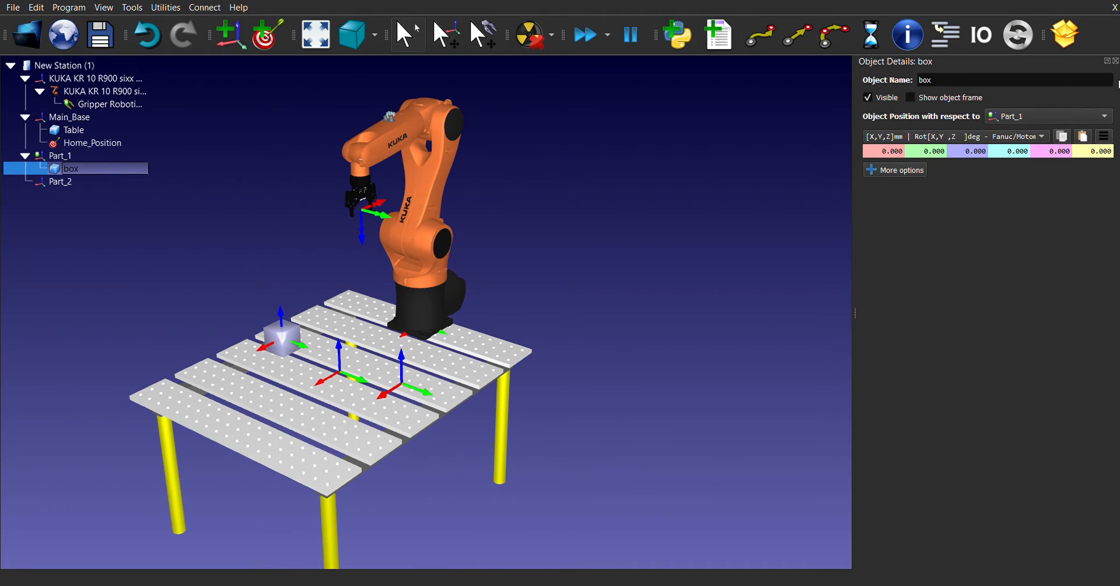
{"action": "left_click", "coordinate": [1115, 60]}
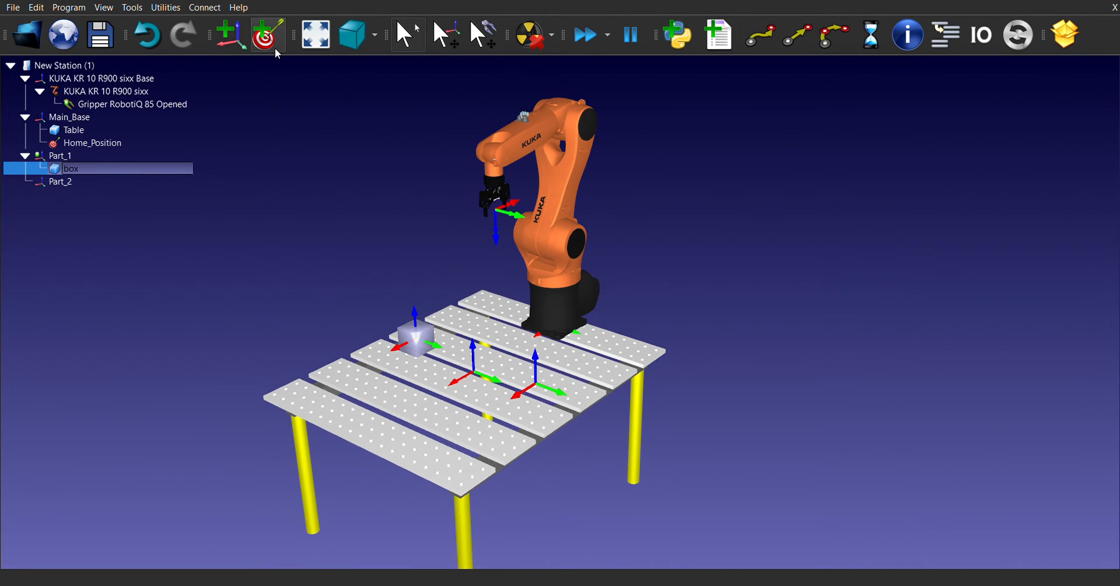
{"action": "left_click", "coordinate": [301, 183]}
{"action": "left_click", "coordinate": [111, 168]}
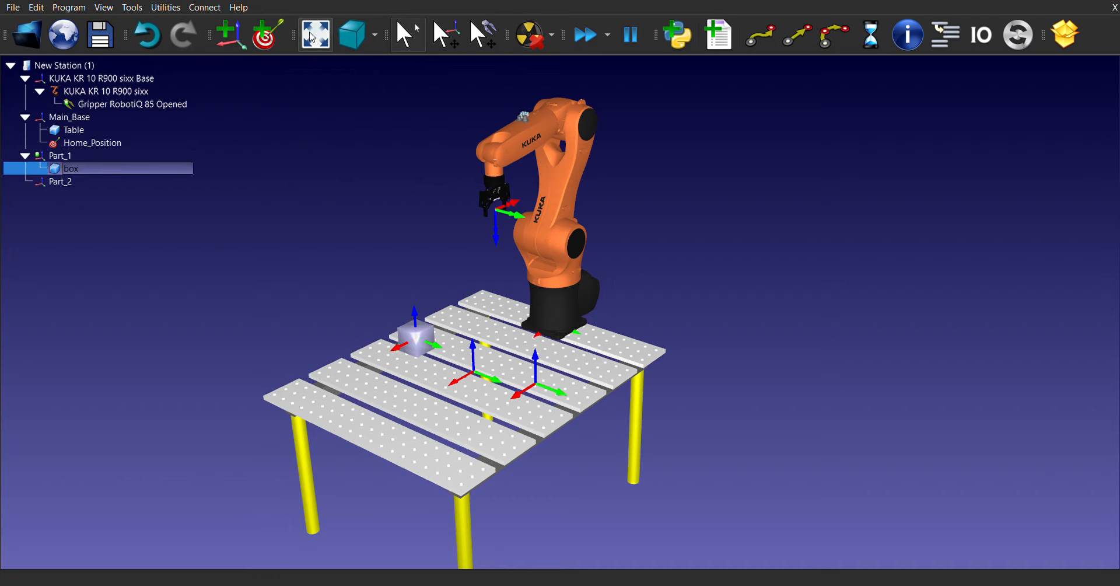
{"action": "left_click", "coordinate": [279, 37]}
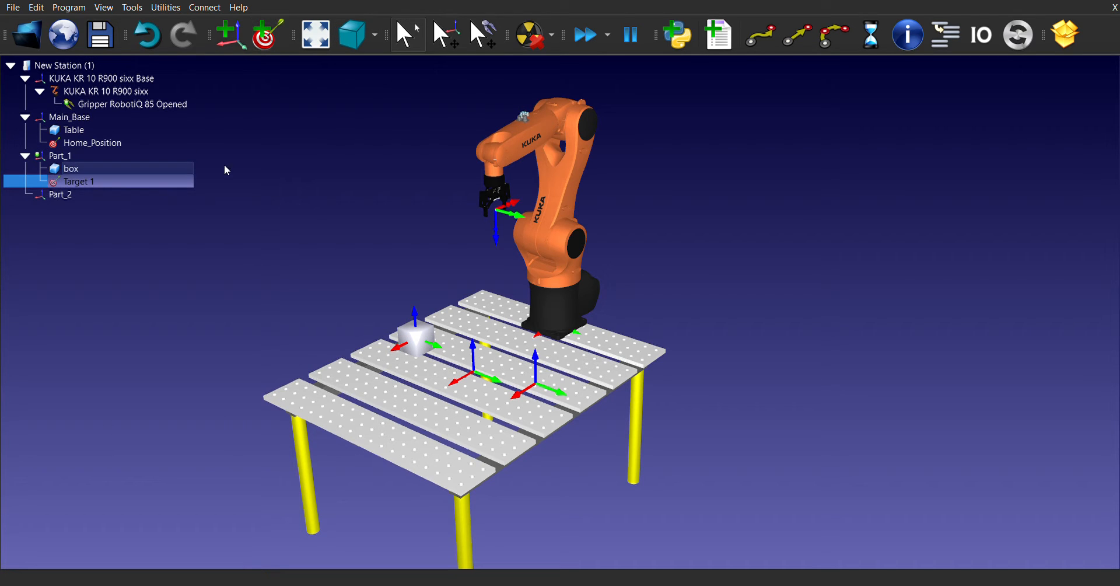
{"action": "left_click", "coordinate": [135, 183]}
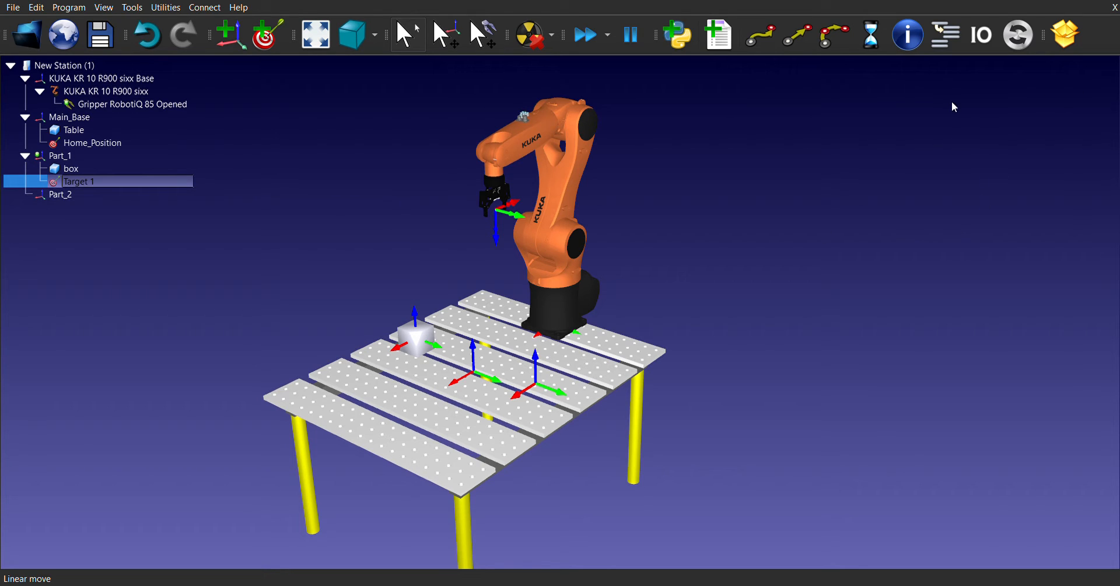
{"action": "left_click", "coordinate": [67, 169]}
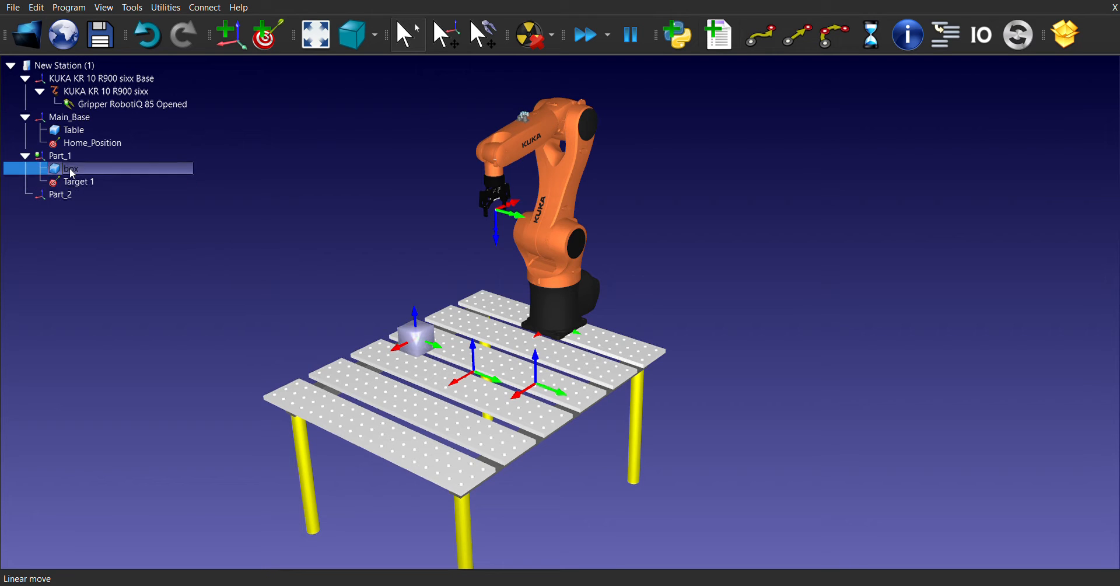
{"action": "left_click", "coordinate": [74, 185]}
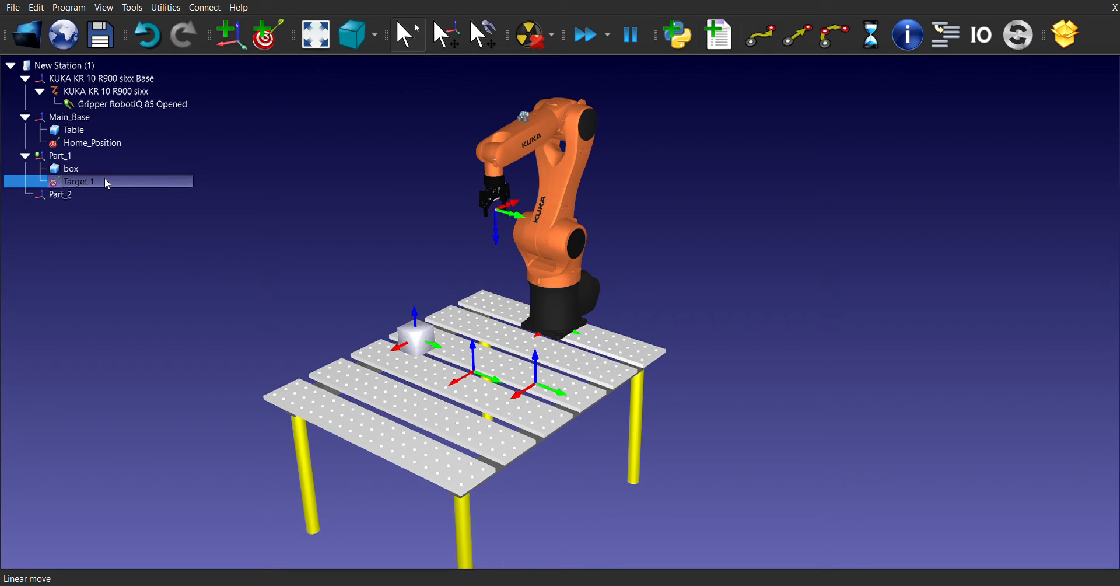
{"action": "key", "text": "Delete"}
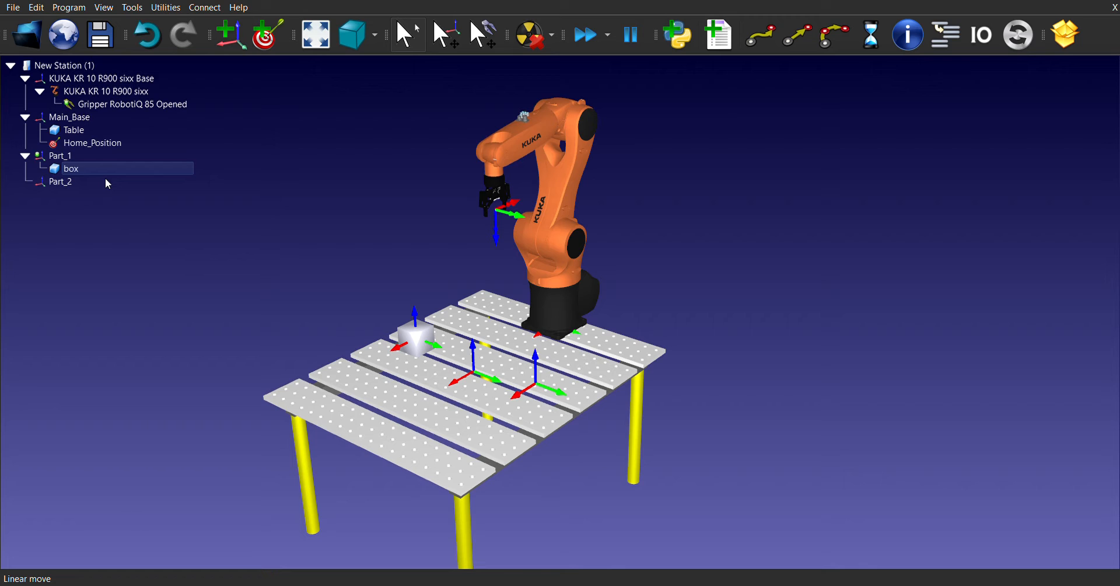
- Move the gripper's tool frame to X 0, Y 0 and Z 0 mm with respect to Part_1
{"action": "double_click", "coordinate": [75, 156]}
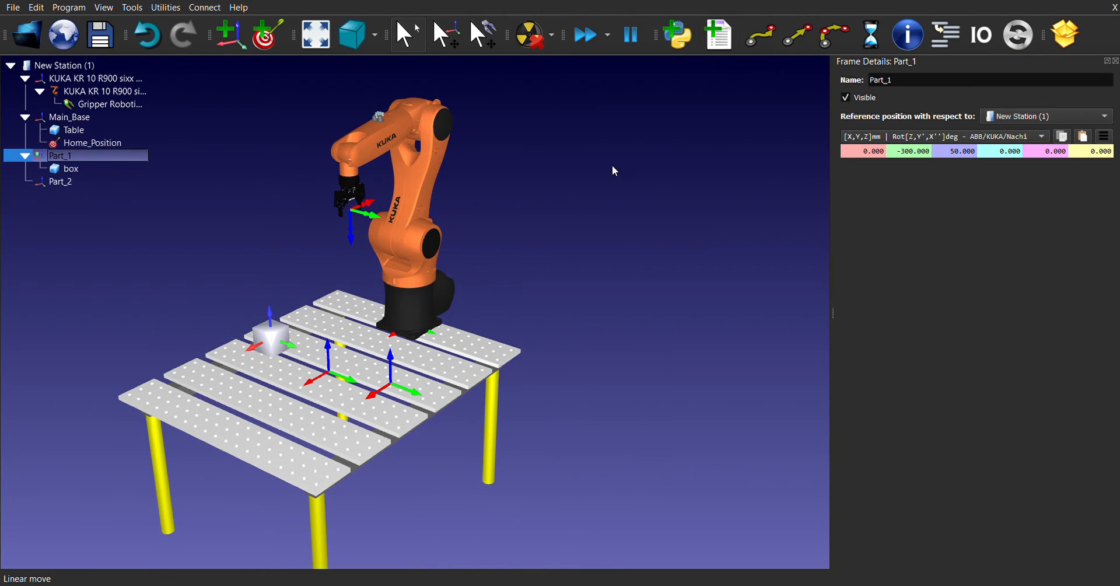
{"action": "left_click", "coordinate": [1115, 60]}
{"action": "left_click", "coordinate": [163, 105]}
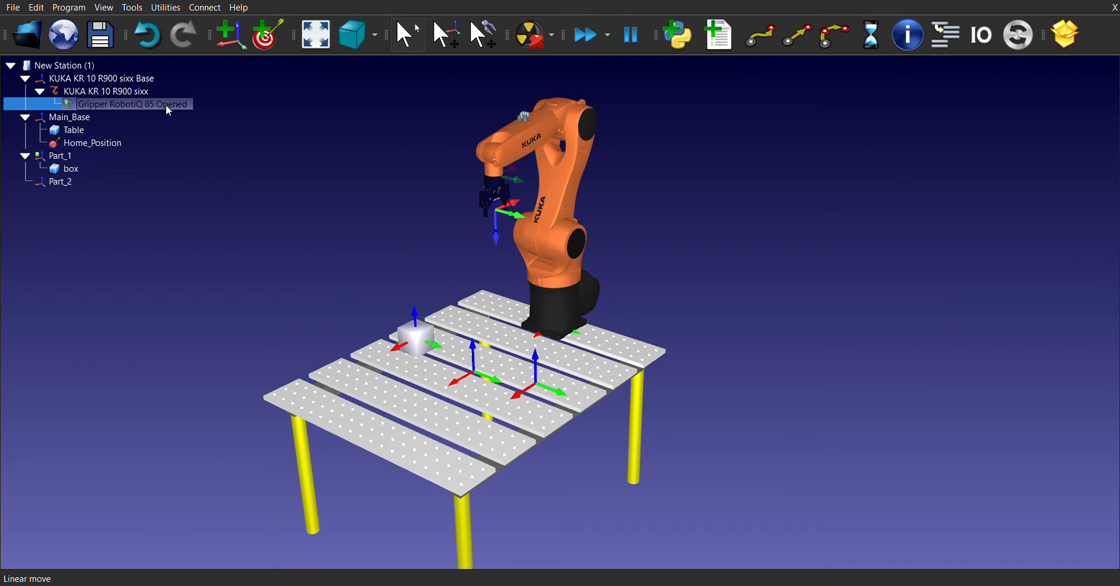
{"action": "left_click", "coordinate": [107, 90]}
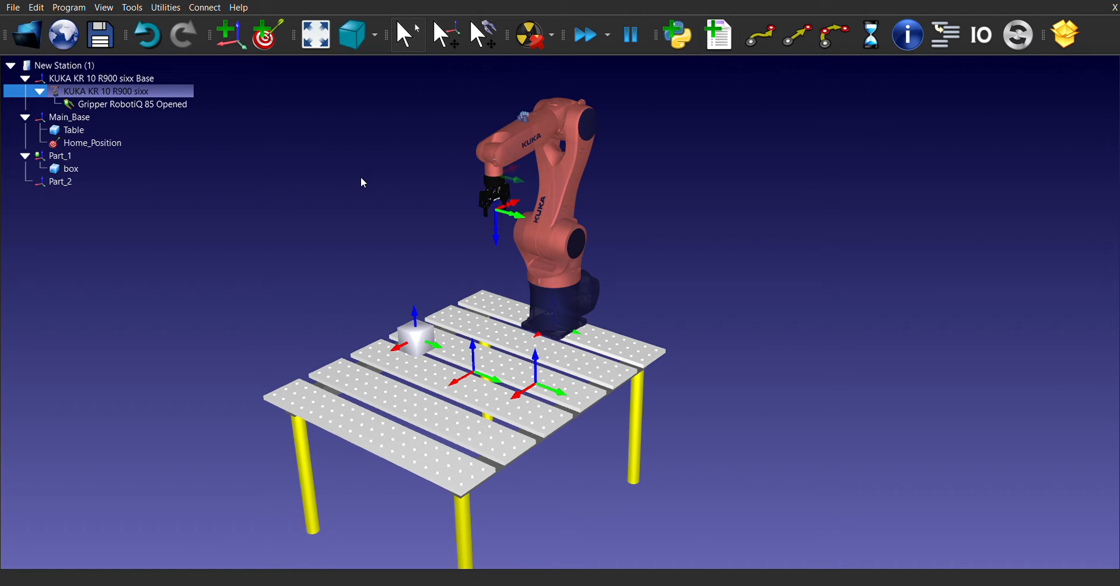
{"action": "left_click", "coordinate": [116, 171]}
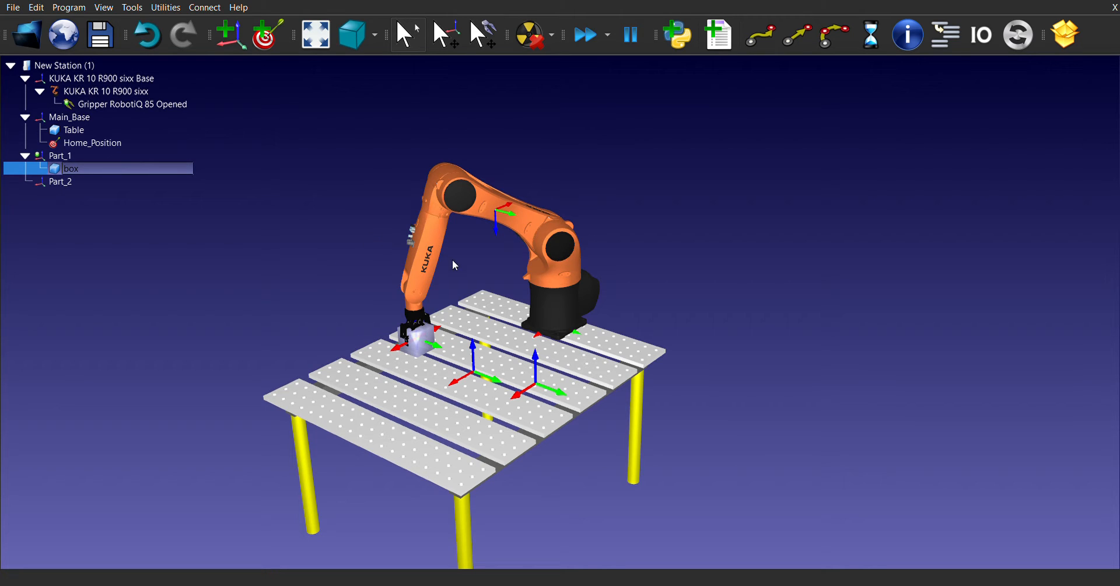
- Examine how the gripper sits around the box and review the position details of the box and Part_1
{"action": "right_click_drag", "start_coordinate": [268, 277], "coordinate": [282, 250]}
{"action": "scroll", "coordinate": [435, 311], "scroll_direction": "up", "scroll_amount": 4}
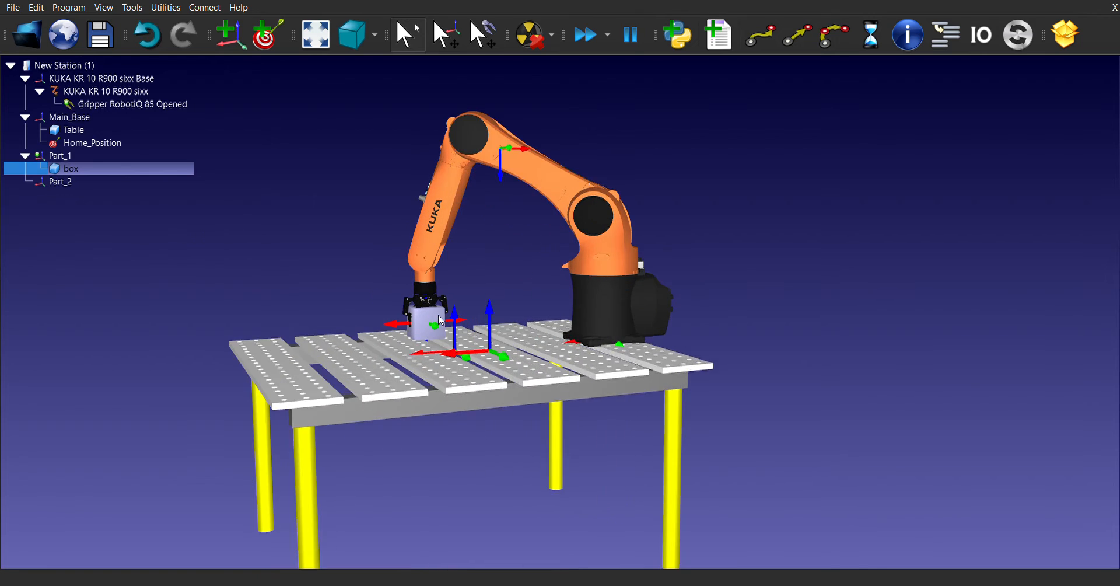
{"action": "scroll", "coordinate": [668, 337], "scroll_direction": "down", "scroll_amount": 5}
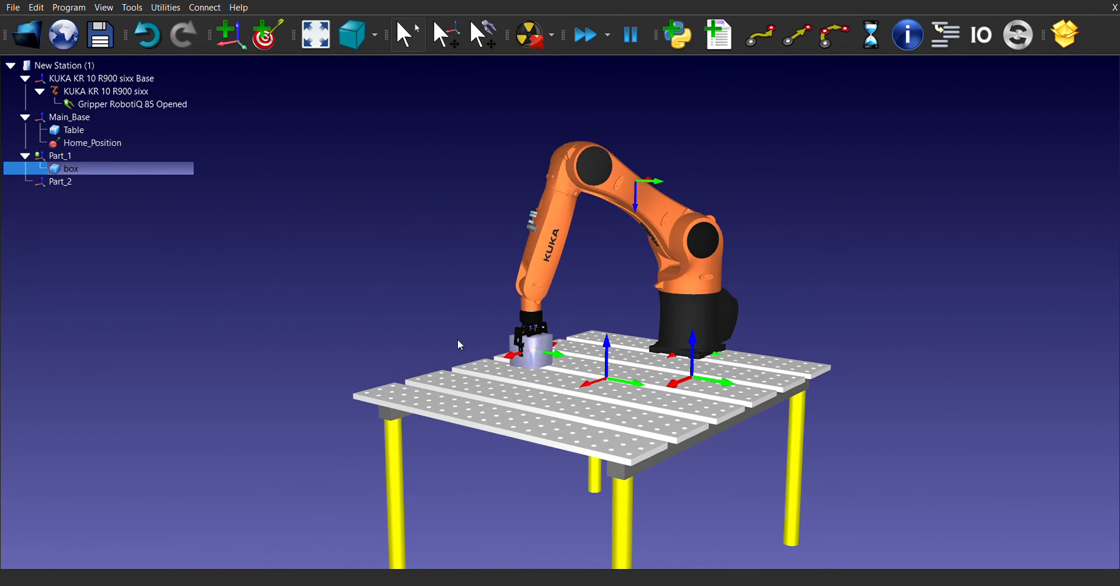
{"action": "scroll", "coordinate": [421, 336], "scroll_direction": "up", "scroll_amount": 1}
{"action": "right_click_drag", "start_coordinate": [386, 339], "coordinate": [716, 343]}
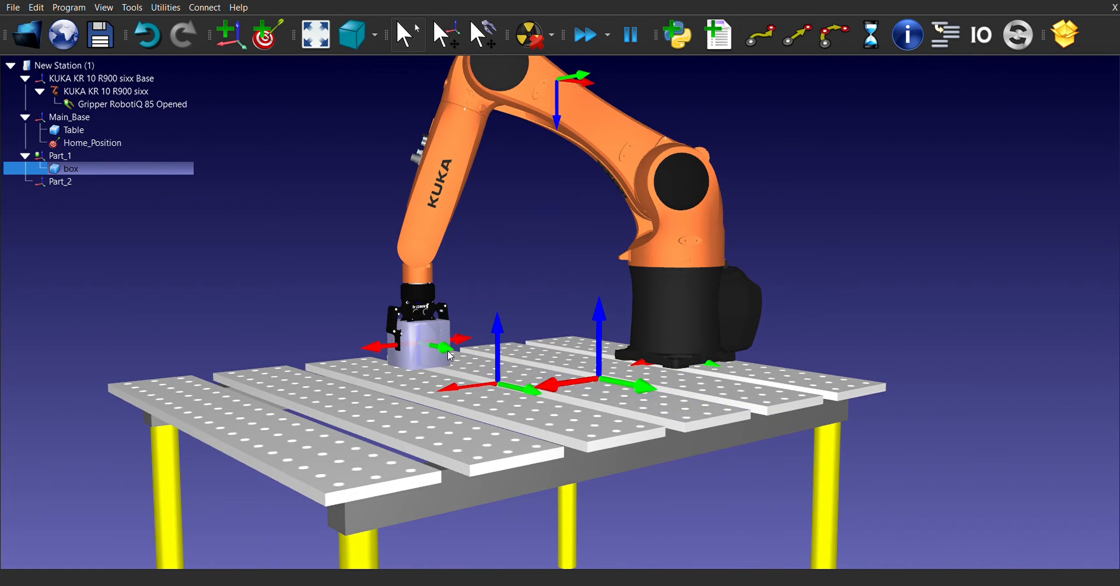
{"action": "scroll", "coordinate": [442, 339], "scroll_direction": "up", "scroll_amount": 3}
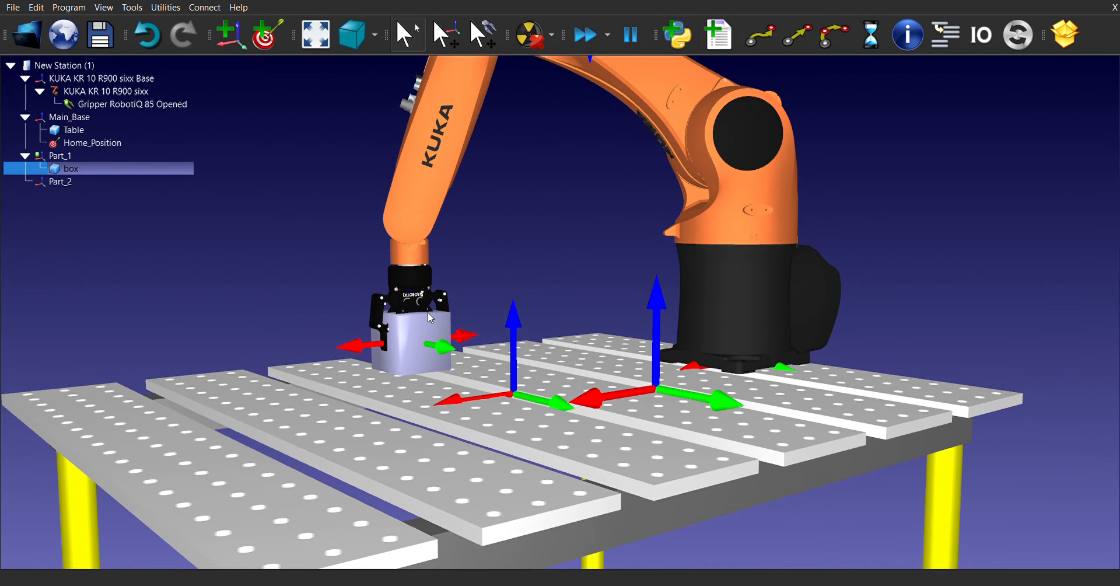
{"action": "scroll", "coordinate": [428, 312], "scroll_direction": "down", "scroll_amount": 2}
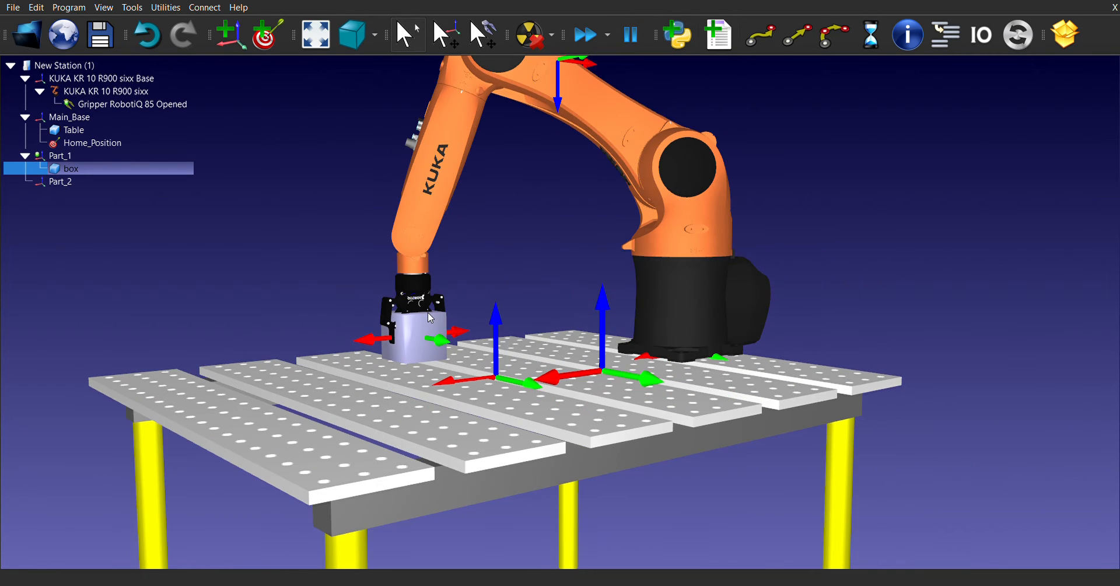
{"action": "double_click", "coordinate": [138, 170]}
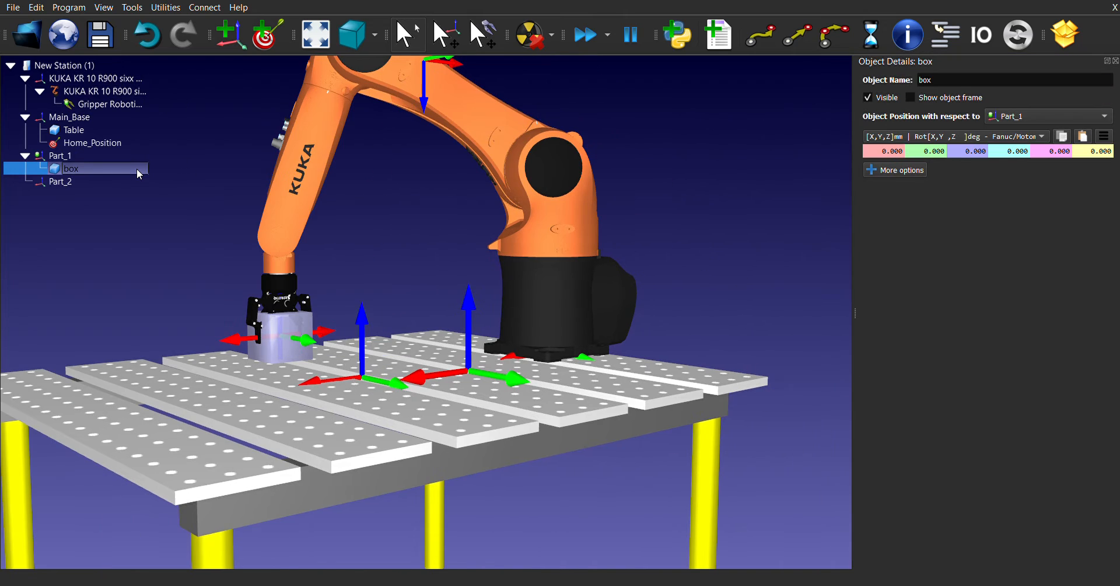
{"action": "left_click", "coordinate": [1116, 62]}
{"action": "double_click", "coordinate": [106, 155]}
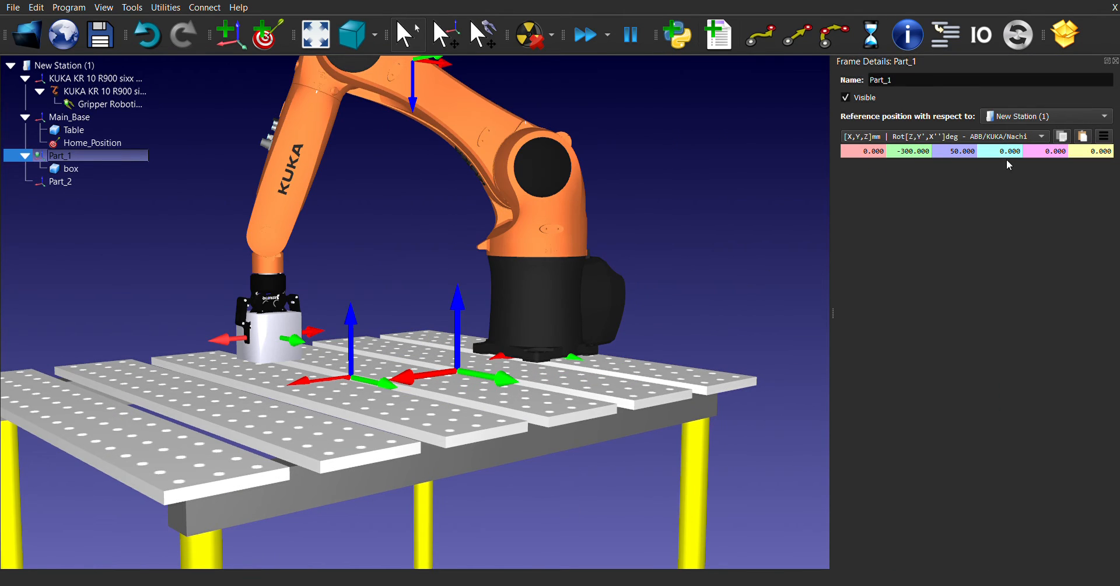
{"action": "left_click", "coordinate": [1115, 62]}
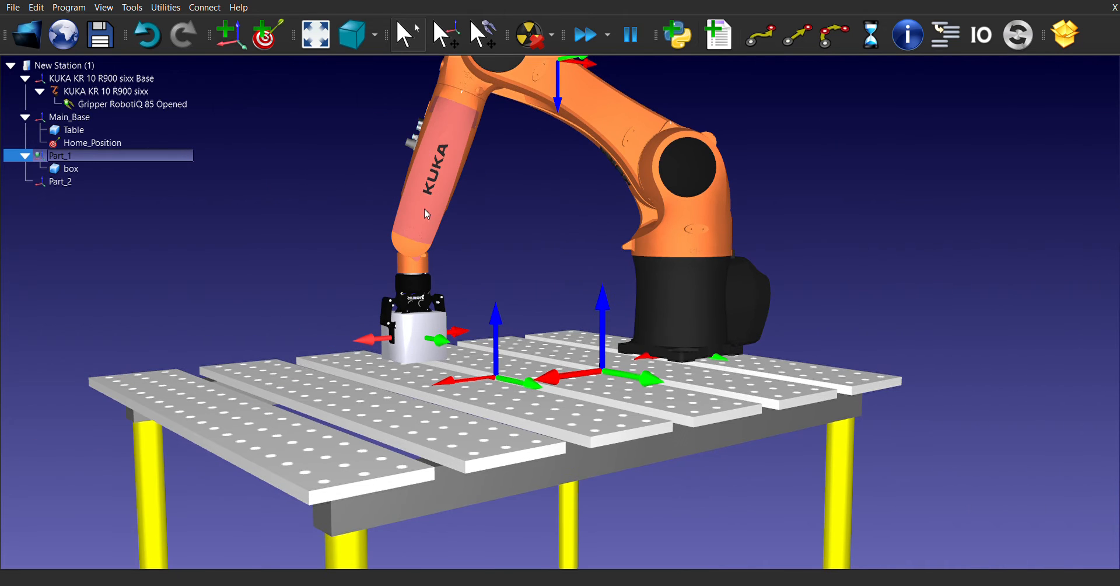
- Raise the robot's tool frame to Z 50 mm with respect to Part_1
{"action": "double_click", "coordinate": [132, 92]}
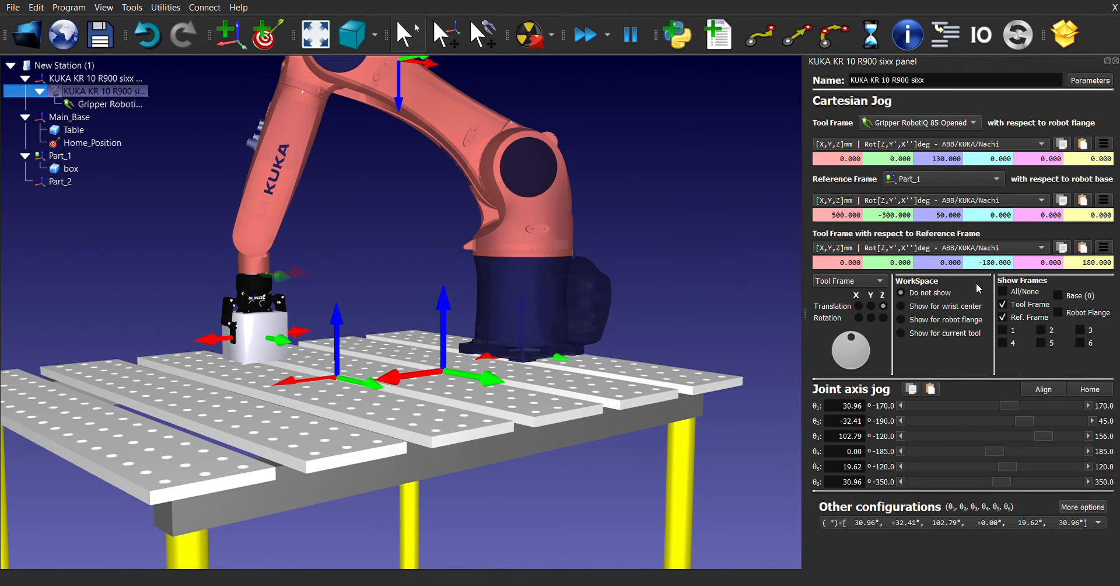
{"action": "mouse_move", "coordinate": [720, 294]}
{"action": "right_mouse_down"}
{"action": "mouse_move", "coordinate": [741, 320]}
{"action": "mouse_move", "coordinate": [710, 306]}
{"action": "mouse_move", "coordinate": [728, 299]}
{"action": "right_mouse_up"}
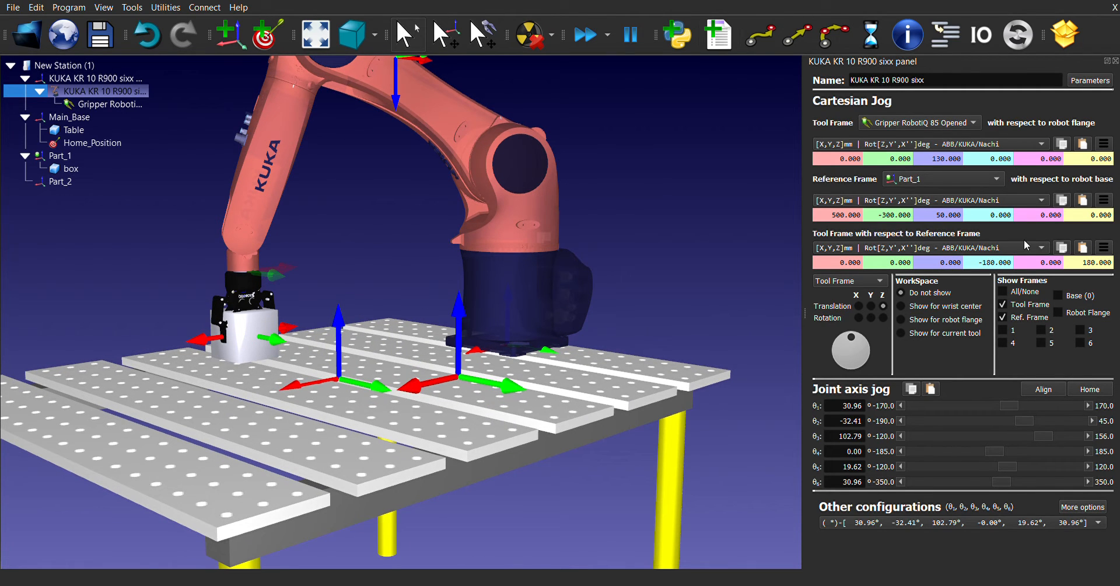
{"action": "left_click", "coordinate": [707, 222]}
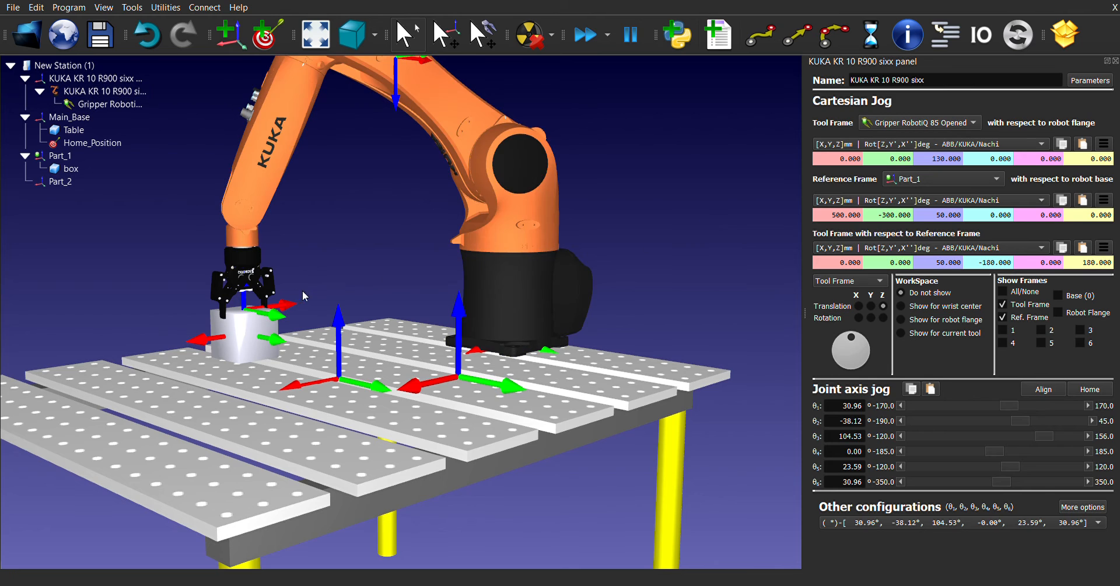
- Teach a target under Part_1 at the gripper's current pose and name it P1
{"action": "right_click_drag", "start_coordinate": [686, 265], "coordinate": [631, 257]}
{"action": "scroll", "coordinate": [637, 251], "scroll_direction": "down", "scroll_amount": 2}
{"action": "right_click_drag", "start_coordinate": [415, 260], "coordinate": [426, 272]}
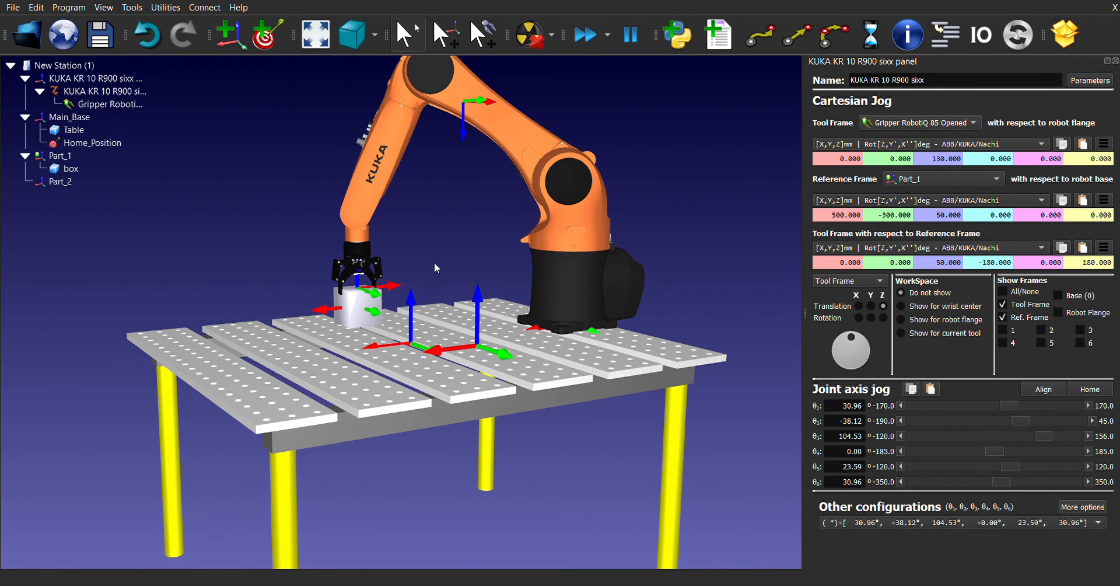
{"action": "right_click_drag", "start_coordinate": [443, 248], "coordinate": [242, 183]}
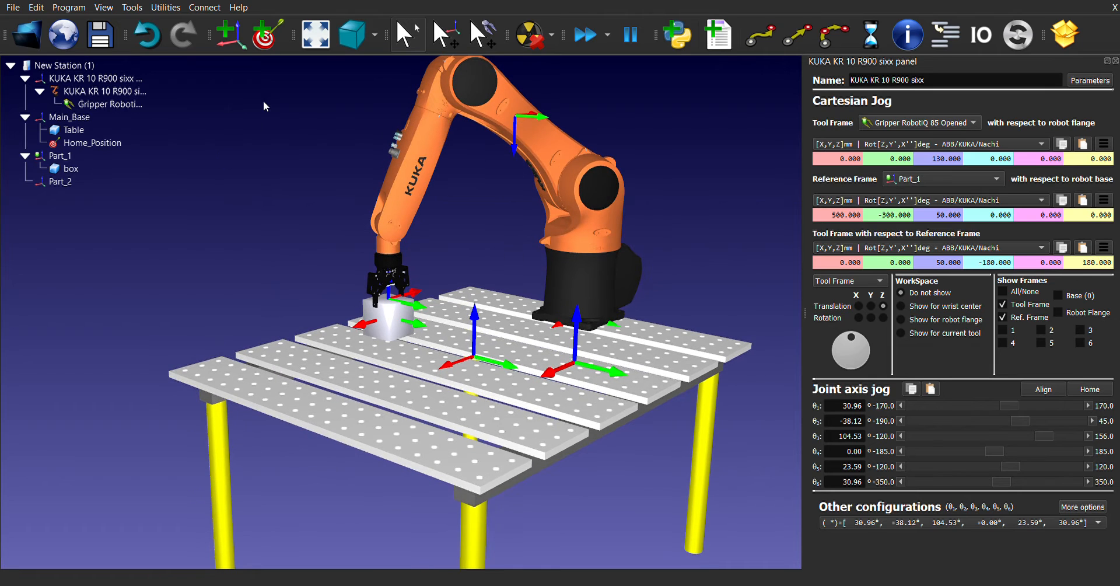
{"action": "left_click", "coordinate": [271, 26]}
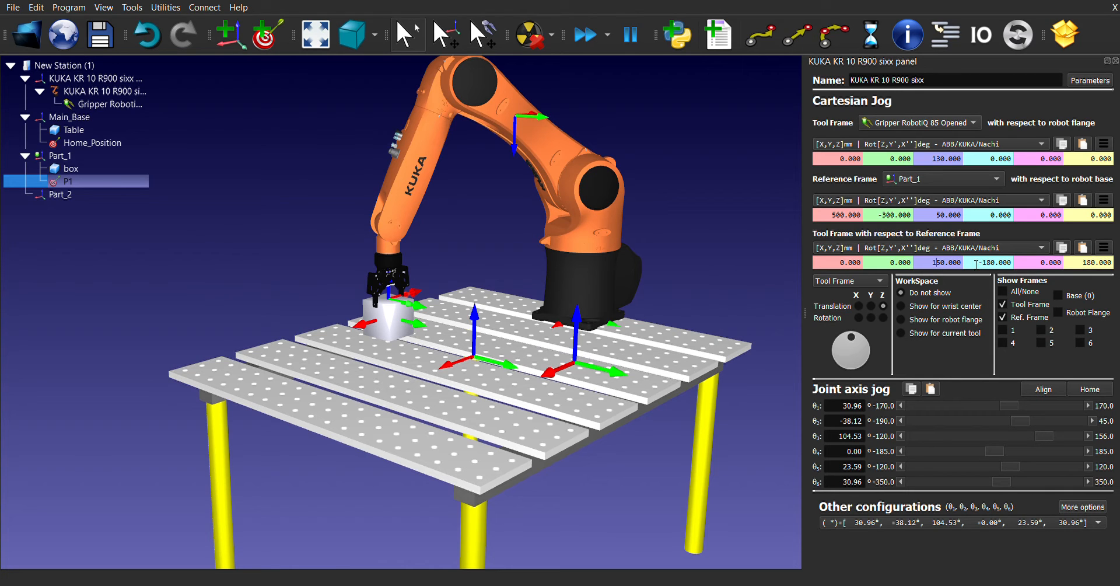
- Raise the tool frame to Z 150 mm with respect to Part_1 and teach this pose as target P2
{"action": "key", "text": "Return"}
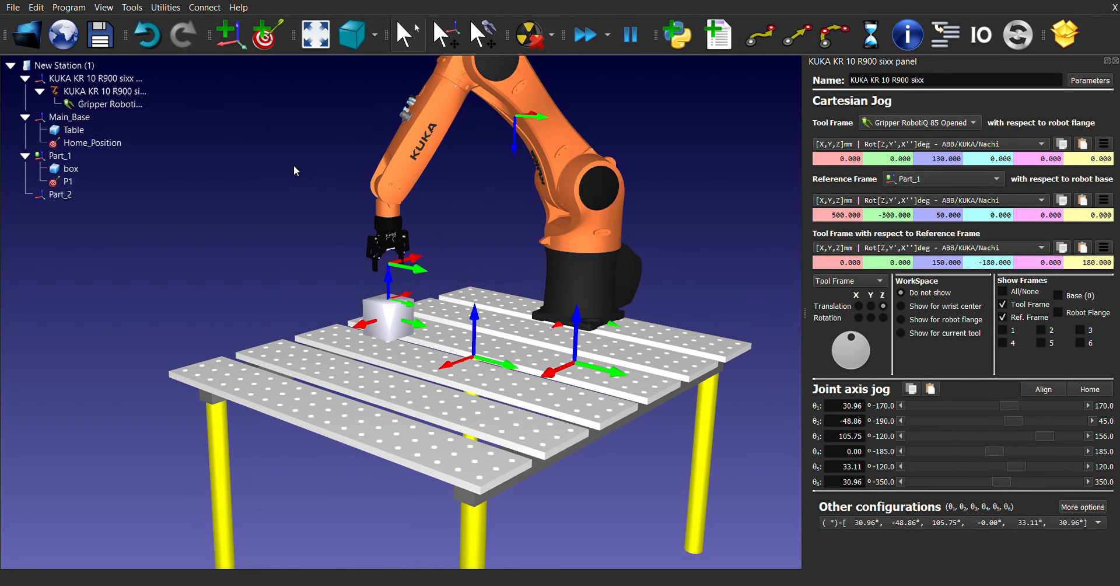
{"action": "left_click", "coordinate": [267, 35]}
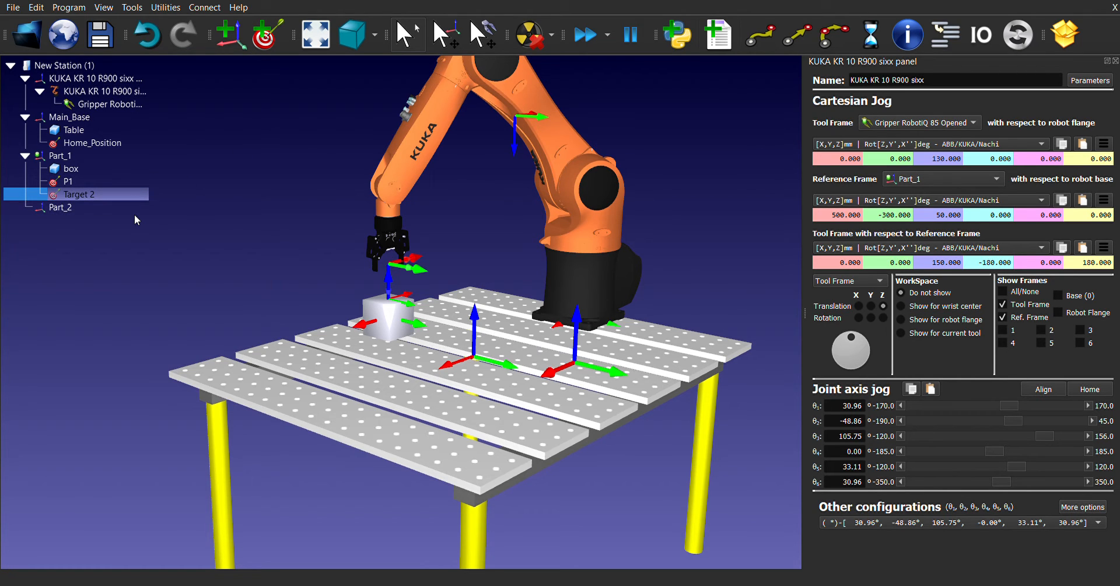
{"action": "key", "text": "F2"}
{"action": "type", "text": "P2"}
{"action": "key", "text": "Return"}
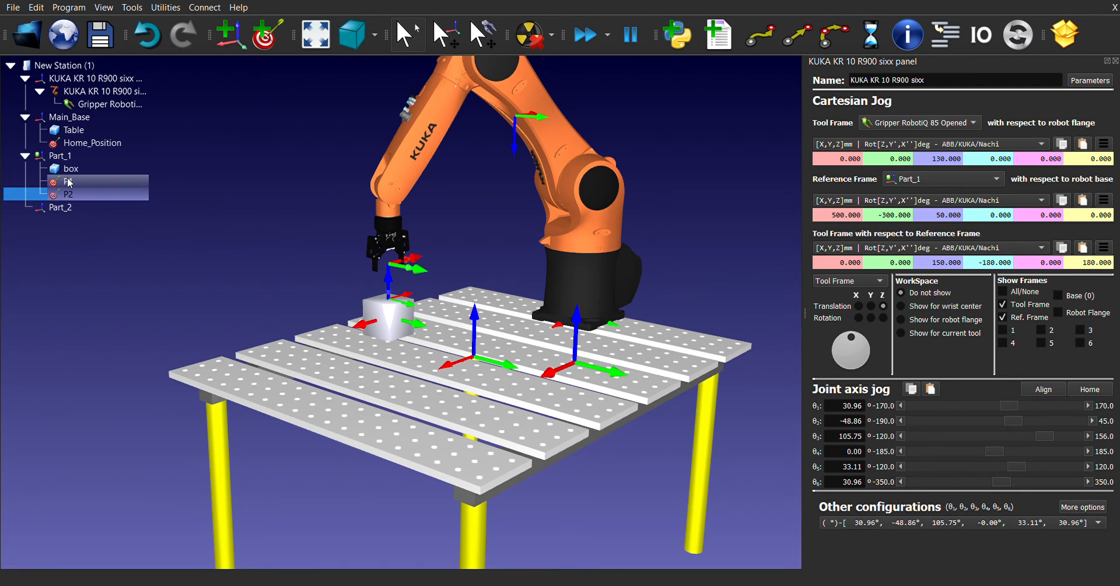
- Move the robot between targets P1 and P2 to check both positions over the box
{"action": "double_click", "coordinate": [69, 181]}
{"action": "double_click", "coordinate": [70, 190]}
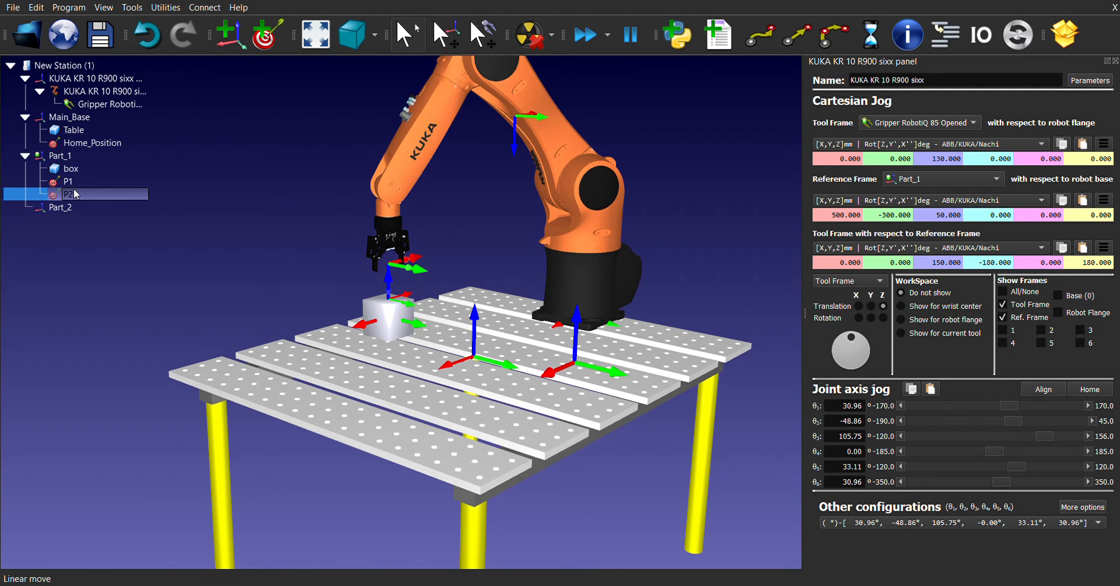
{"action": "left_click", "coordinate": [81, 181]}
{"action": "double_click", "coordinate": [79, 190]}
{"action": "scroll", "coordinate": [474, 228], "scroll_direction": "down", "scroll_amount": 3}
{"action": "mouse_move", "coordinate": [635, 205]}
{"action": "right_mouse_down"}
{"action": "mouse_move", "coordinate": [576, 259]}
{"action": "mouse_move", "coordinate": [642, 250]}
{"action": "mouse_move", "coordinate": [611, 245]}
{"action": "right_mouse_up"}
- Send the robot to Home_Position and repeat the move with Main_Base as the active reference frame
{"action": "double_click", "coordinate": [93, 142]}
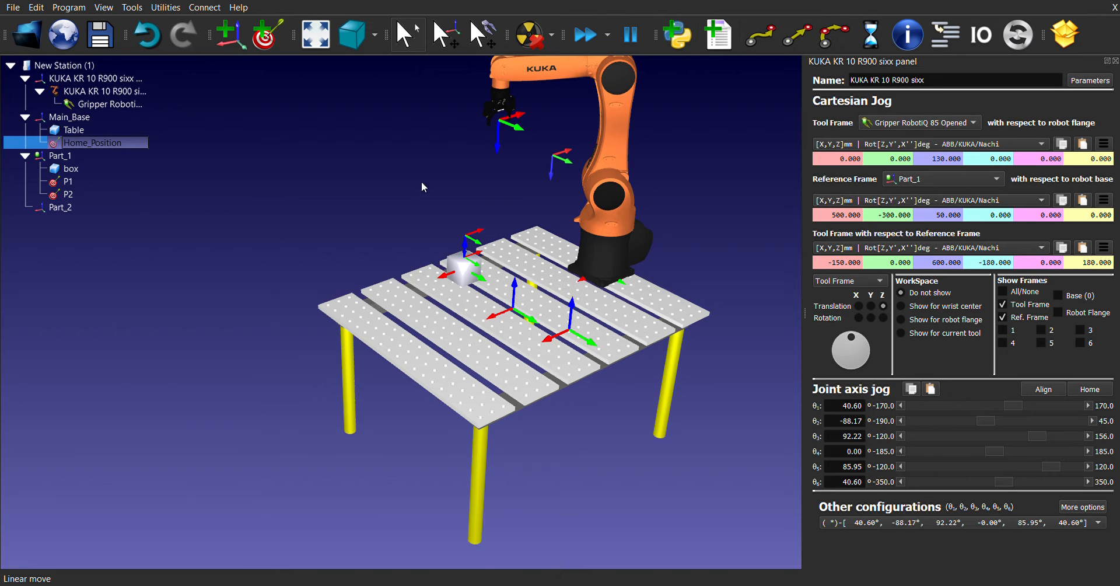
{"action": "scroll", "coordinate": [446, 182], "scroll_direction": "up", "scroll_amount": 1}
{"action": "scroll", "coordinate": [663, 182], "scroll_direction": "down", "scroll_amount": 1}
{"action": "right_click_drag", "start_coordinate": [729, 194], "coordinate": [748, 143]}
{"action": "right_click_drag", "start_coordinate": [362, 175], "coordinate": [335, 191]}
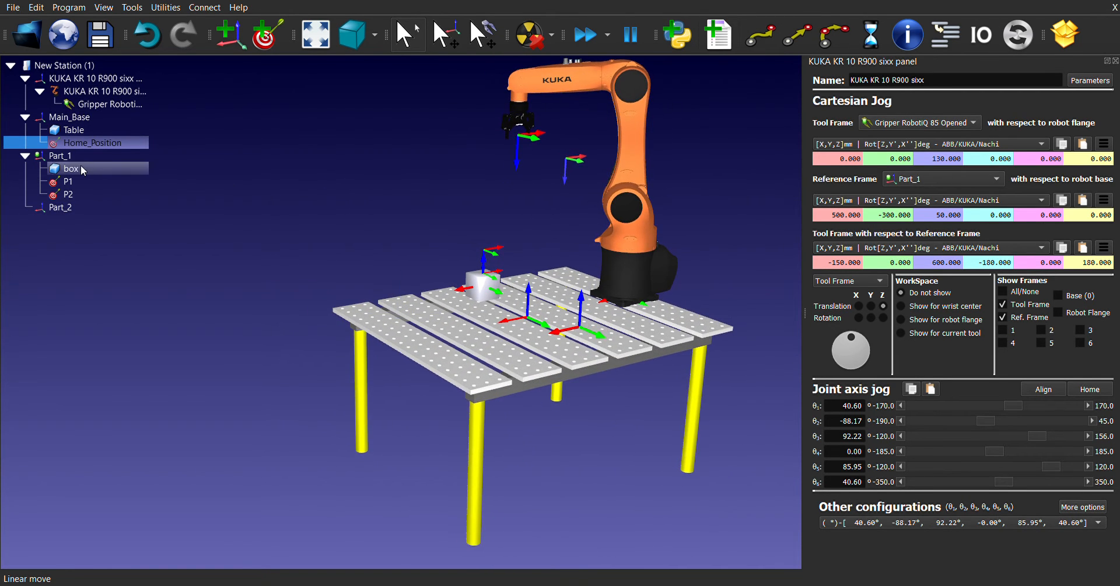
{"action": "double_click", "coordinate": [100, 142]}
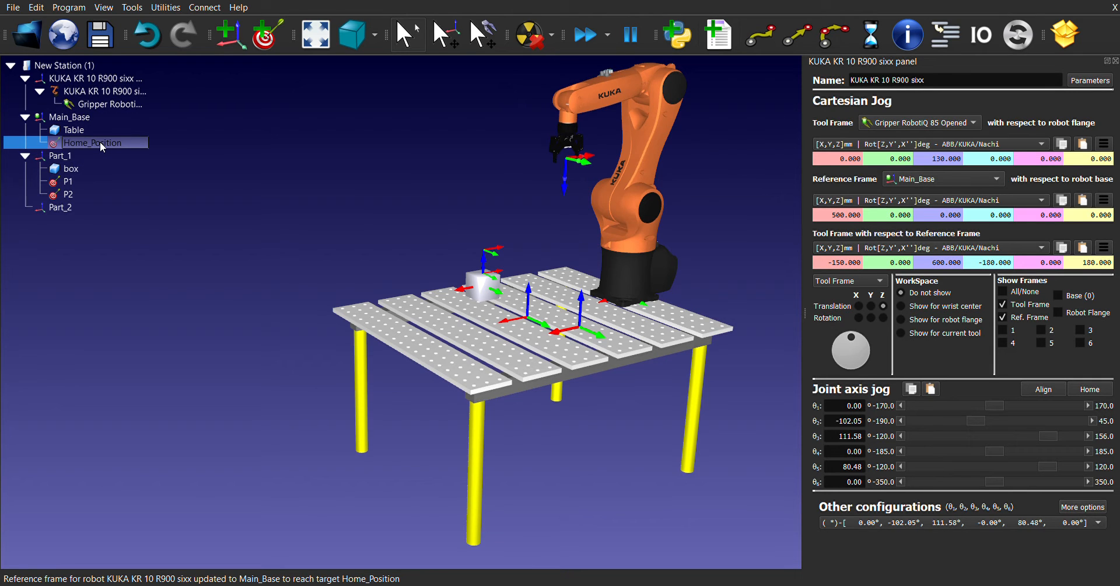
- Test the move to P1 with Main_Base active, and again with Part_1 as the active reference frame
{"action": "left_click", "coordinate": [73, 178]}
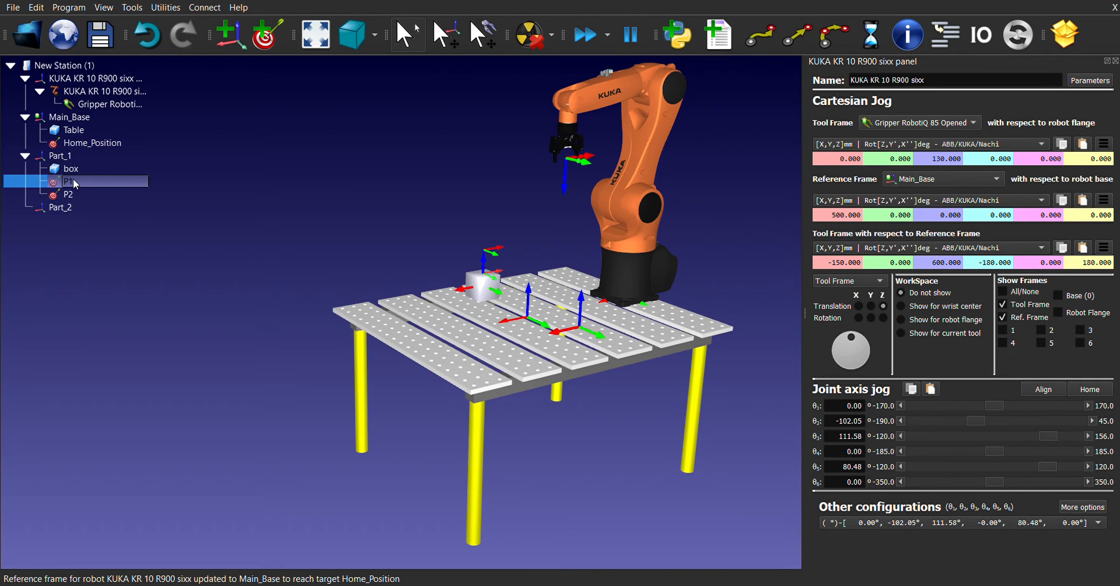
{"action": "double_click", "coordinate": [72, 179]}
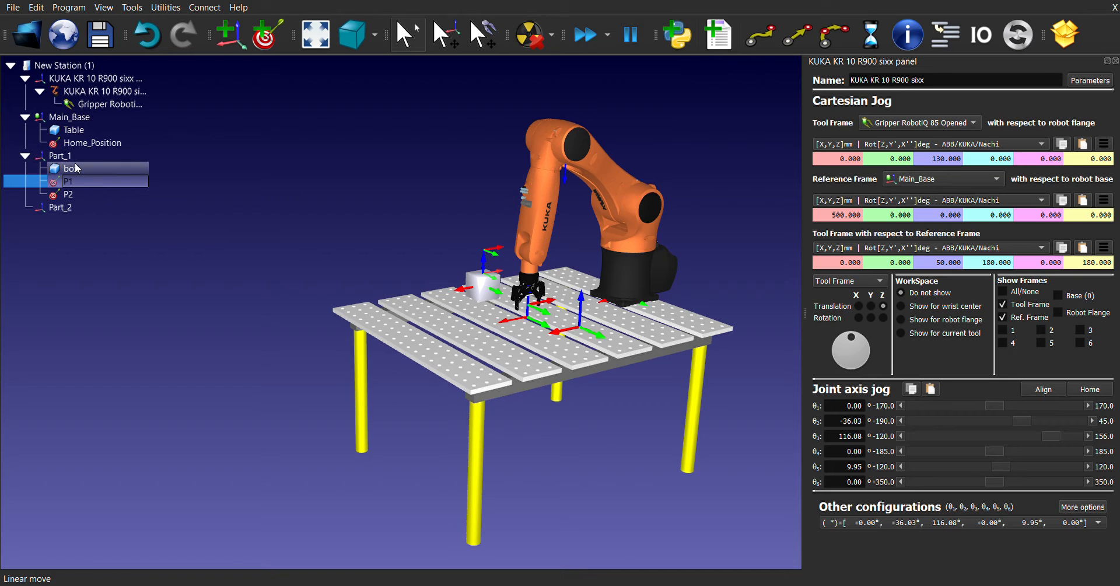
{"action": "left_click", "coordinate": [77, 156]}
{"action": "double_click", "coordinate": [86, 180]}
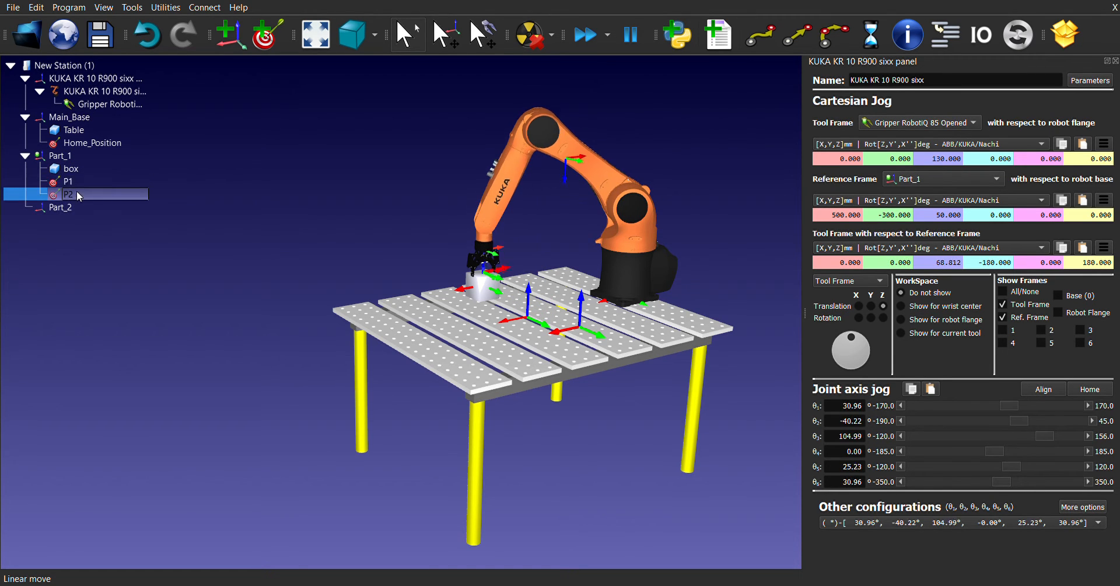
- Move the robot through P2 and P1 alternately, finishing at P1
{"action": "double_click", "coordinate": [84, 198]}
{"action": "double_click", "coordinate": [86, 184]}
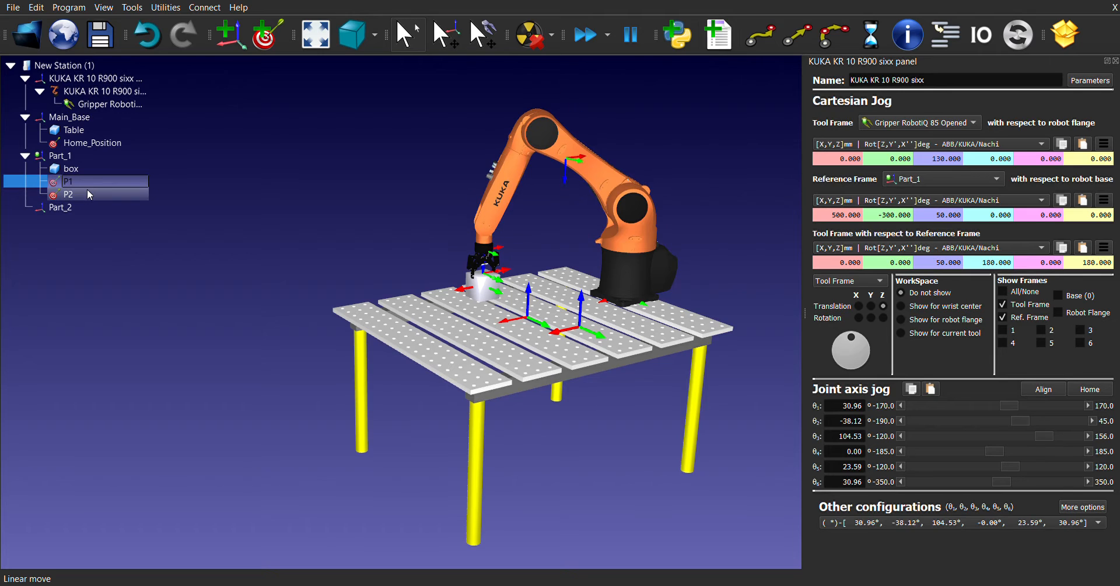
{"action": "double_click", "coordinate": [89, 192]}
{"action": "double_click", "coordinate": [94, 182]}
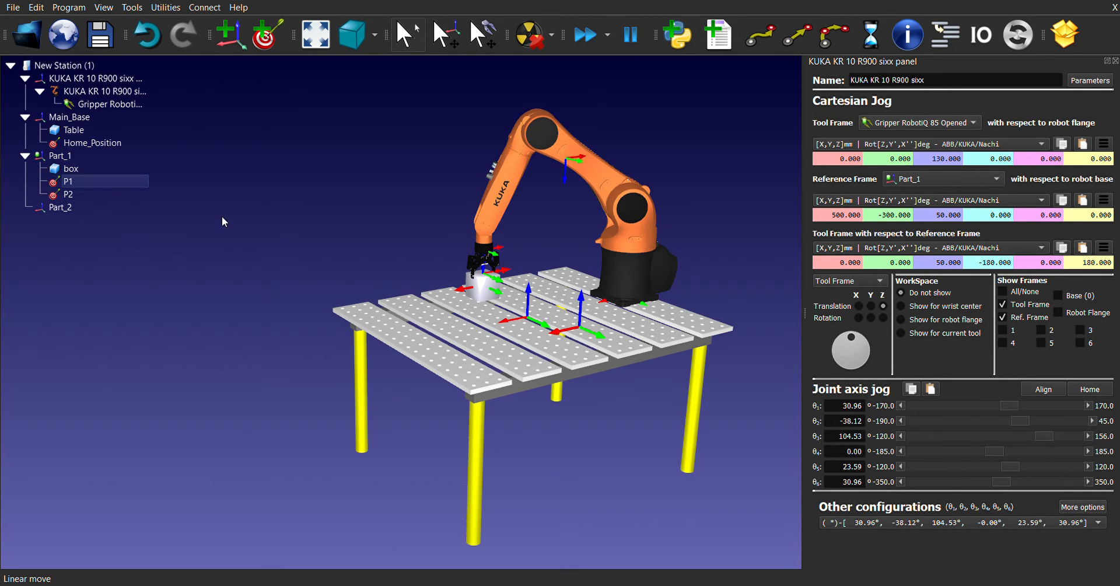
- Make Part_2 the active reference frame while the gripper stays at the box
{"action": "left_click", "coordinate": [102, 211]}
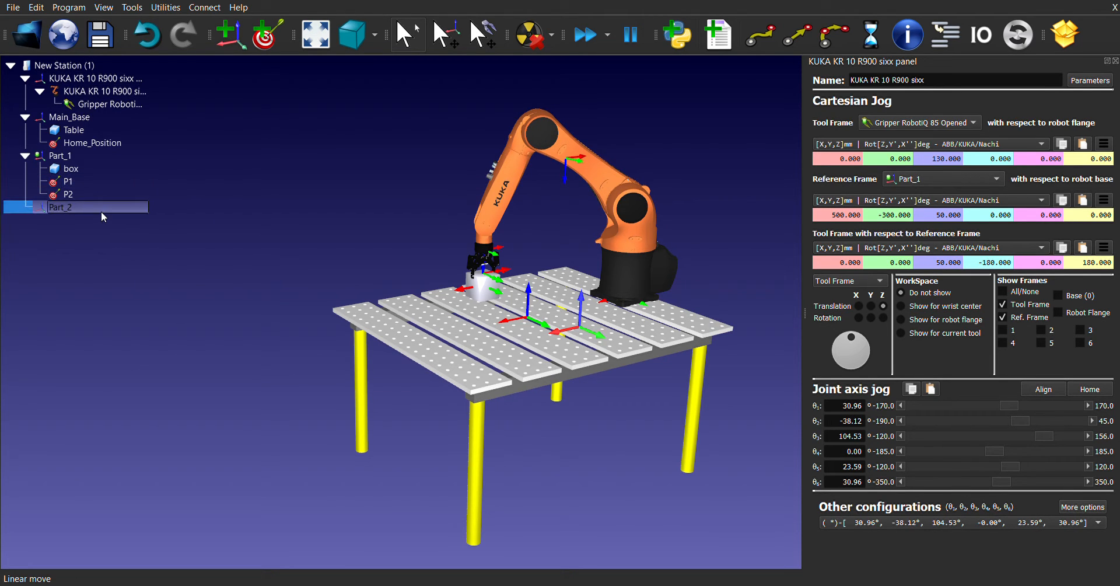
{"action": "key", "text": "Return"}
{"action": "mouse_move", "coordinate": [308, 220]}
{"action": "right_mouse_down"}
{"action": "mouse_move", "coordinate": [361, 226]}
{"action": "mouse_move", "coordinate": [330, 241]}
{"action": "mouse_move", "coordinate": [296, 231]}
{"action": "mouse_move", "coordinate": [339, 219]}
{"action": "mouse_move", "coordinate": [283, 220]}
{"action": "right_mouse_up"}
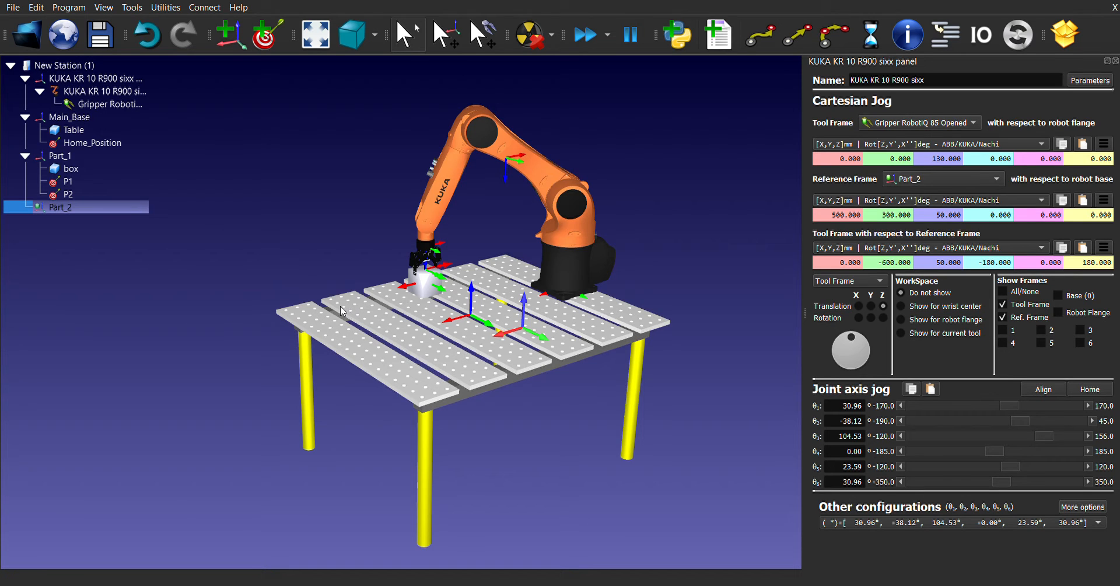
{"action": "left_click", "coordinate": [245, 184]}
- Switch the active reference frame back to Part_1
{"action": "left_click", "coordinate": [111, 155]}
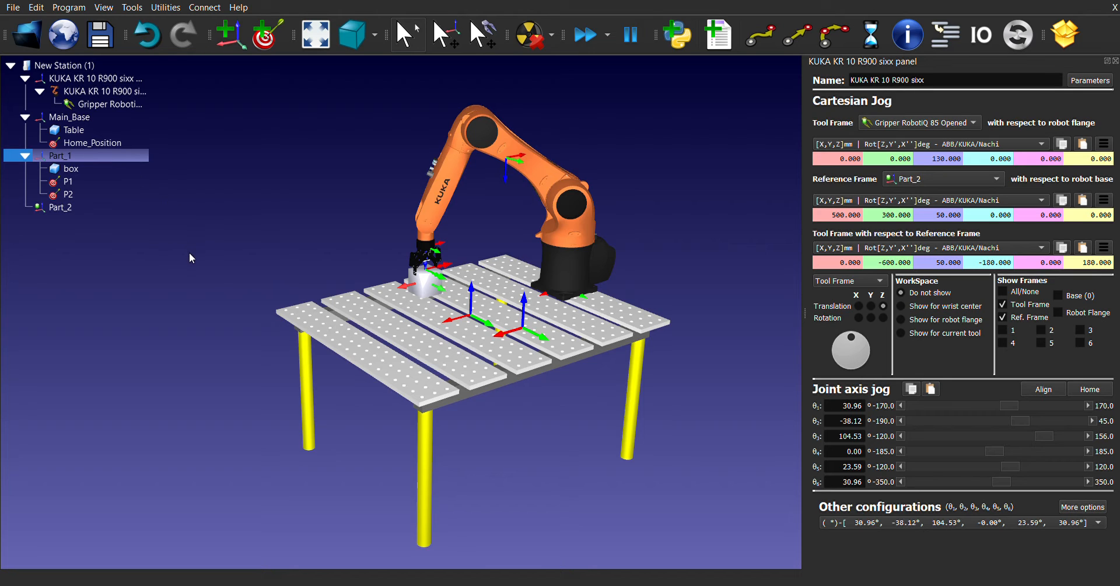
{"action": "left_click", "coordinate": [362, 171]}
{"action": "right_click", "coordinate": [86, 157]}
{"action": "left_click", "coordinate": [134, 215]}
{"action": "left_click", "coordinate": [107, 167]}
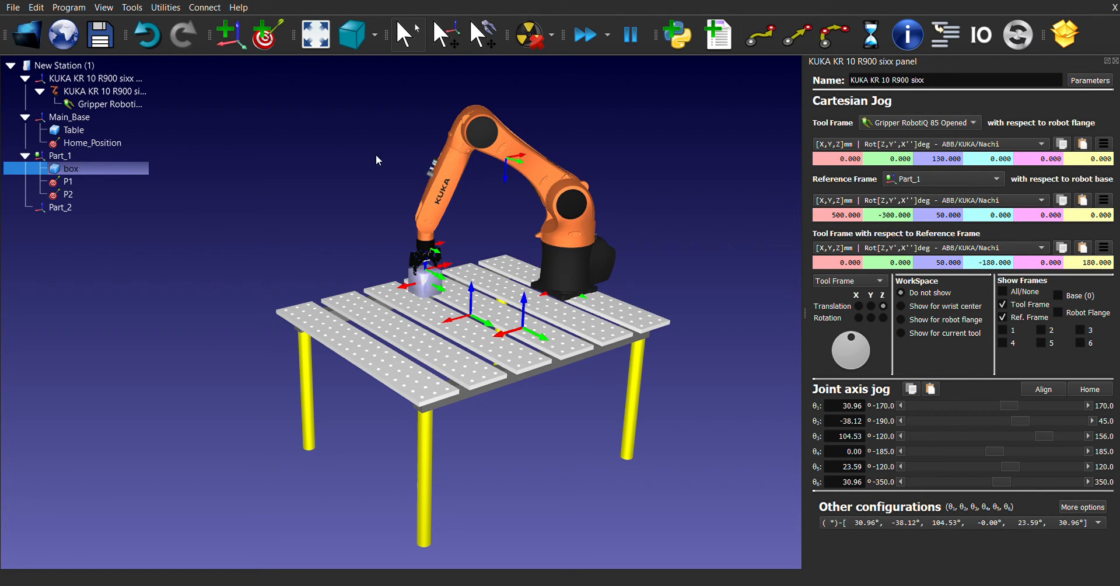
{"action": "left_click", "coordinate": [383, 137]}
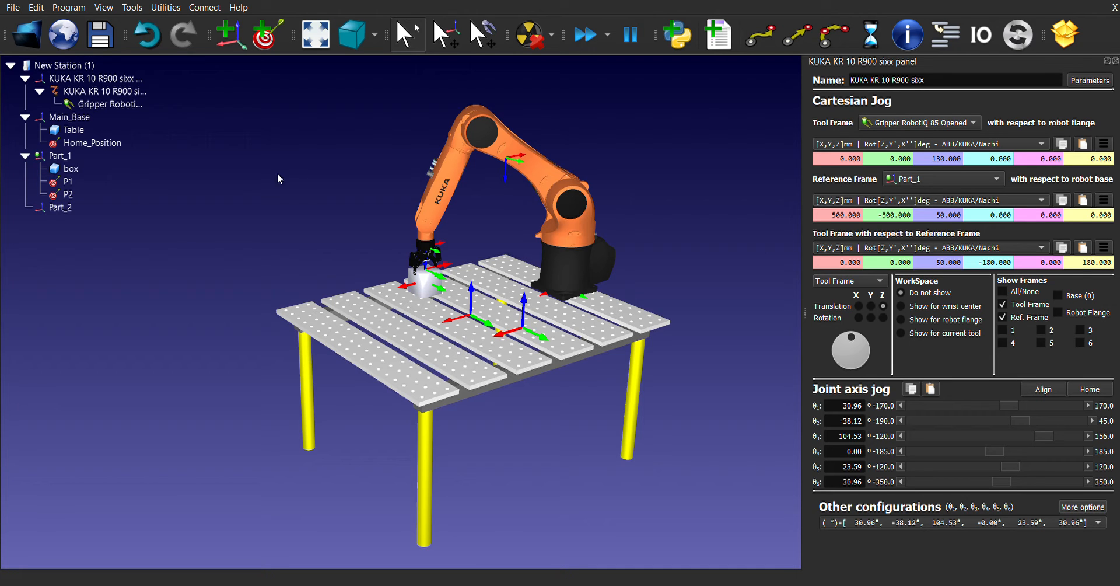
- Make the KUKA KR 10 R900 sixx Base the active reference frame
{"action": "left_click", "coordinate": [90, 207]}
{"action": "left_click", "coordinate": [298, 234]}
{"action": "right_click_drag", "start_coordinate": [460, 224], "coordinate": [313, 180]}
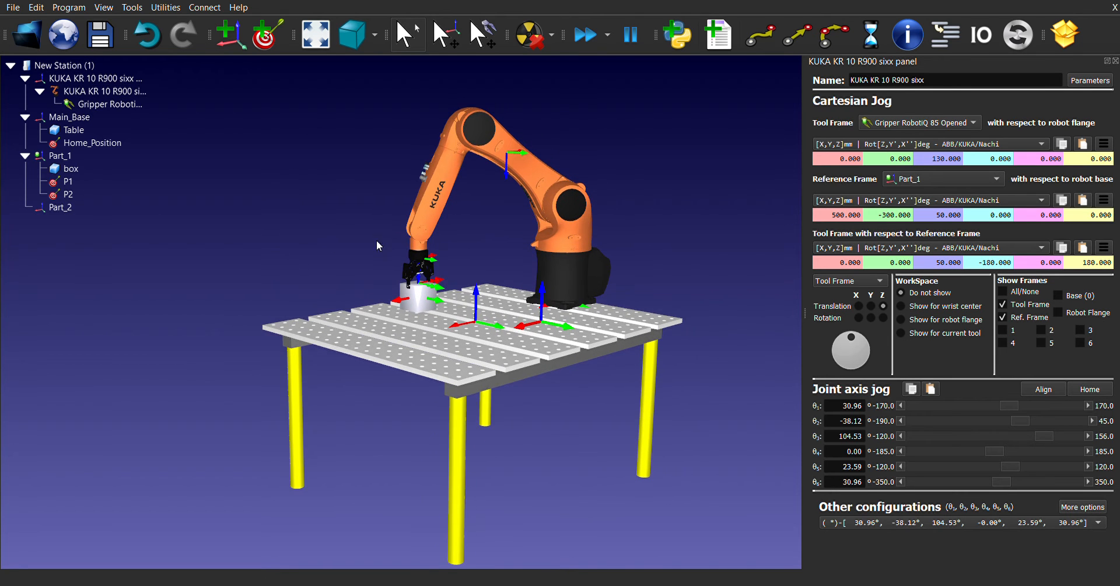
{"action": "right_click_drag", "start_coordinate": [376, 240], "coordinate": [324, 205]}
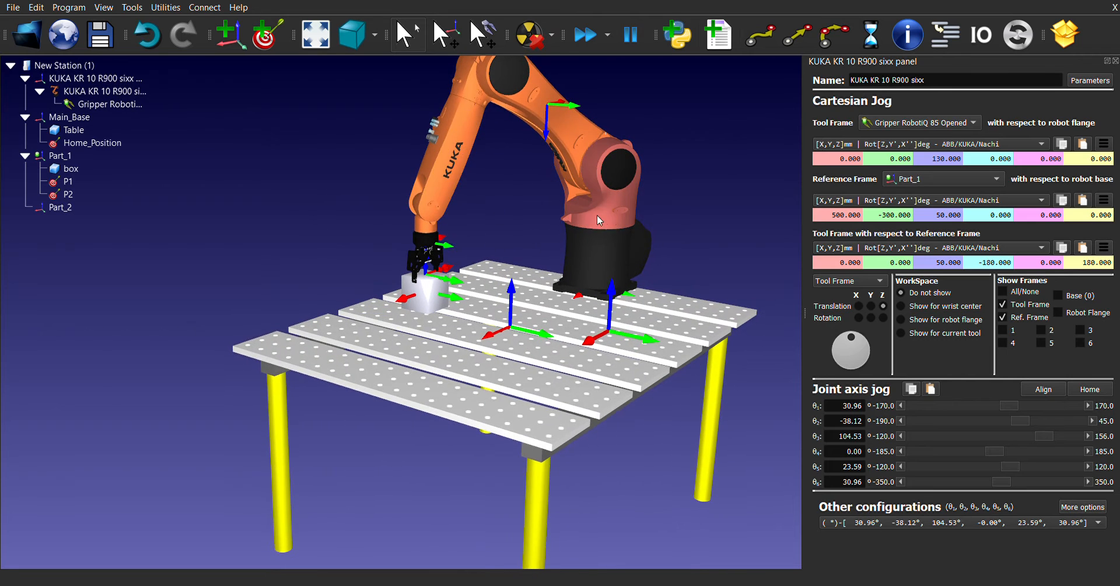
{"action": "scroll", "coordinate": [613, 208], "scroll_direction": "down", "scroll_amount": 1}
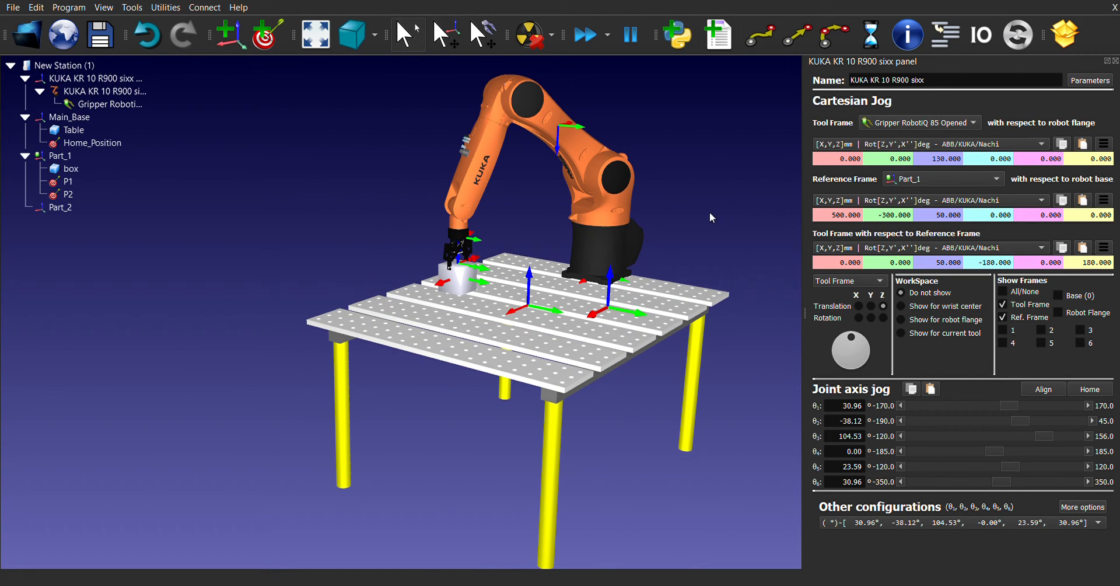
{"action": "left_click", "coordinate": [616, 195]}
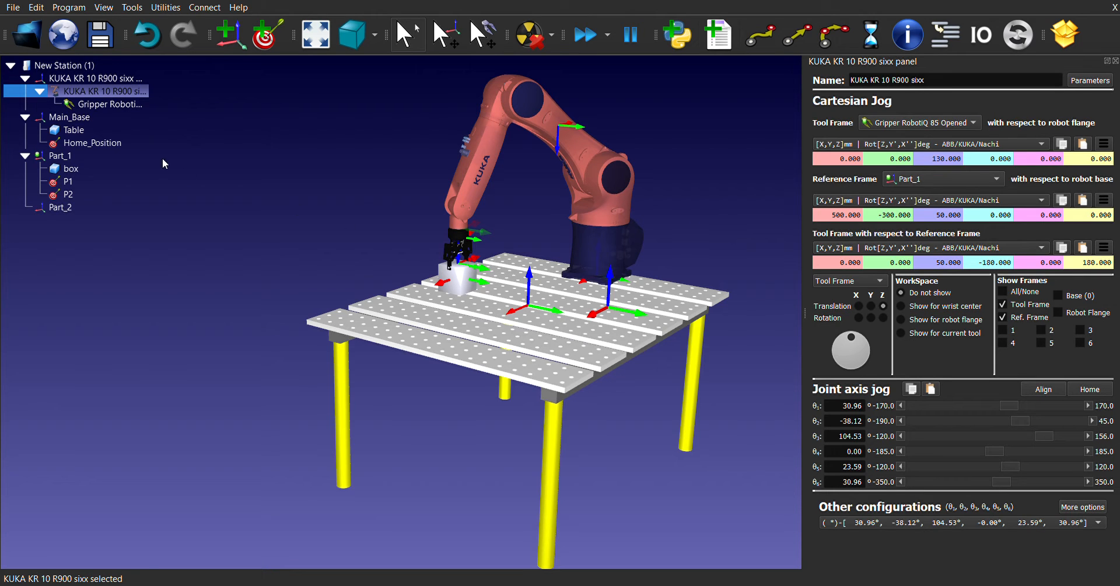
{"action": "left_click", "coordinate": [69, 79]}
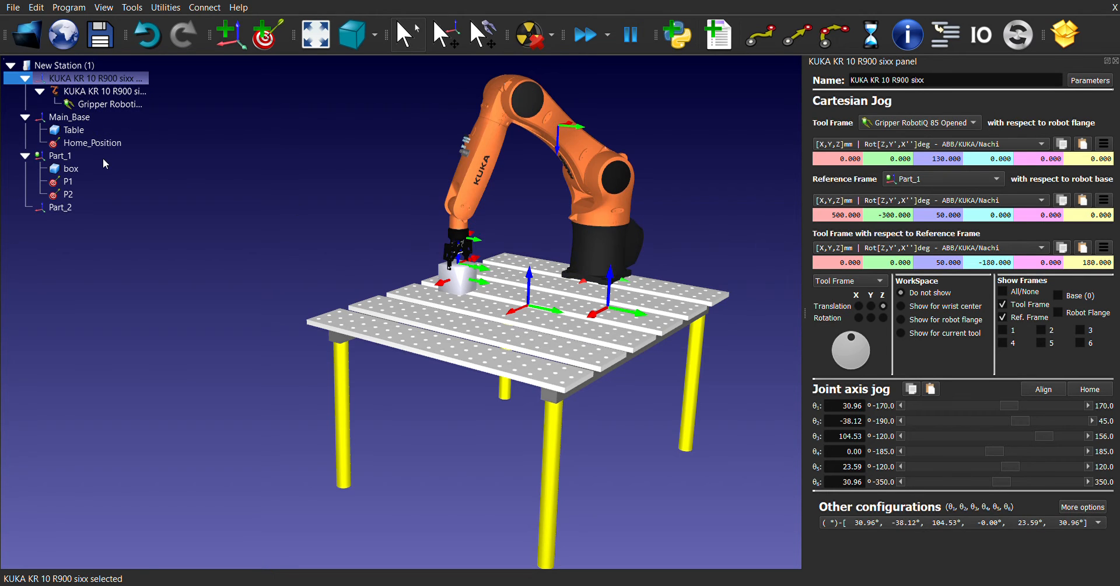
{"action": "left_click", "coordinate": [212, 189]}
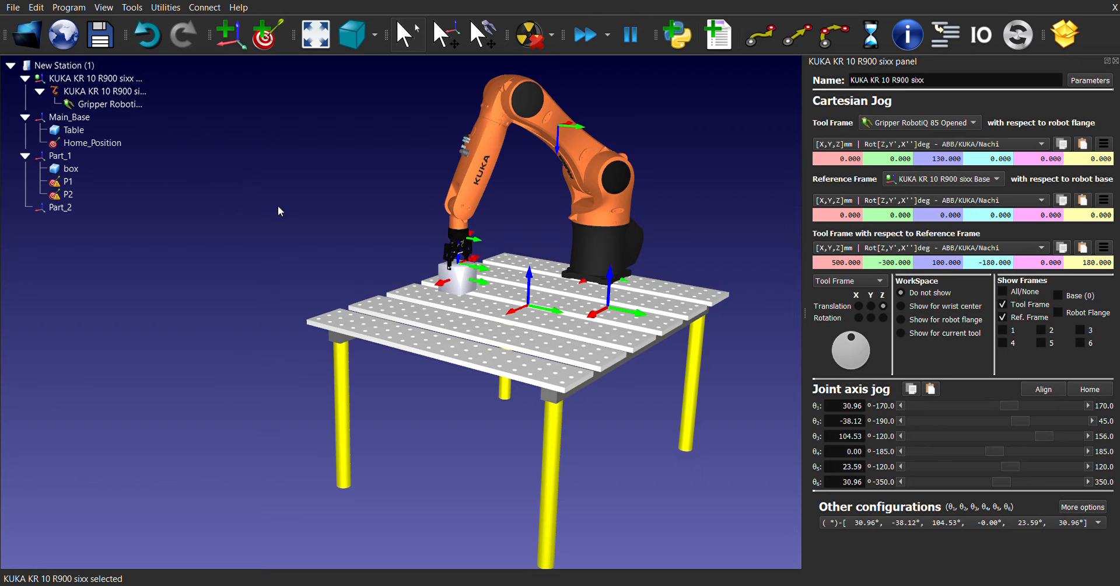
- Move the gripper's tool frame to Y 300 mm with respect to the robot base
{"action": "mouse_move", "coordinate": [264, 206]}
{"action": "left_mouse_down"}
{"action": "mouse_move", "coordinate": [280, 243]}
{"action": "mouse_move", "coordinate": [358, 255]}
{"action": "left_mouse_up"}
{"action": "mouse_move", "coordinate": [631, 272]}
{"action": "left_mouse_down"}
{"action": "mouse_move", "coordinate": [736, 199]}
{"action": "mouse_move", "coordinate": [709, 208]}
{"action": "mouse_move", "coordinate": [723, 237]}
{"action": "mouse_move", "coordinate": [747, 233]}
{"action": "mouse_move", "coordinate": [727, 213]}
{"action": "left_mouse_up"}
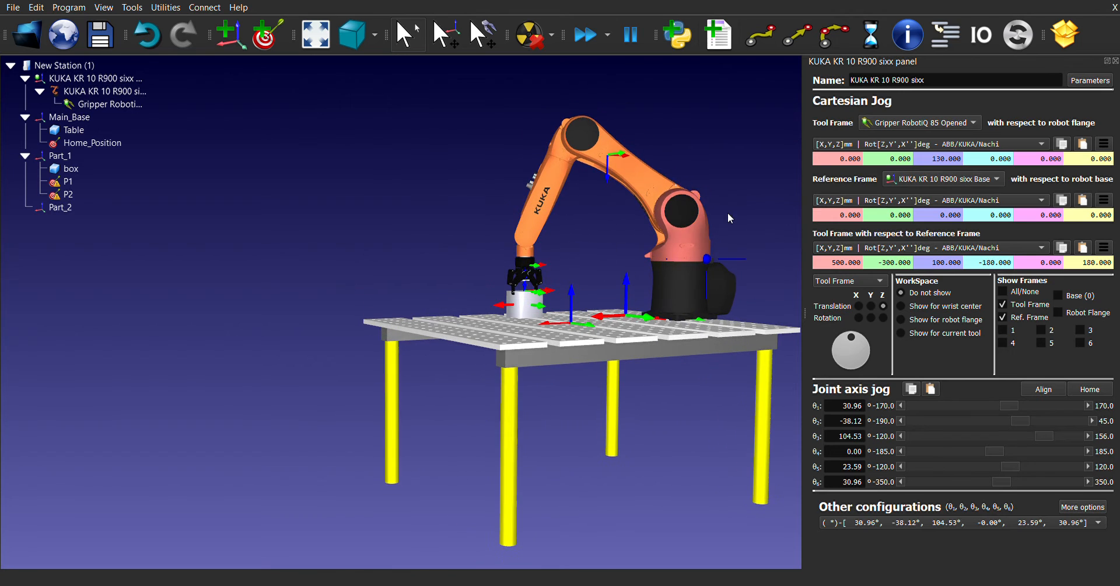
{"action": "key", "text": "ctrl+a"}
{"action": "middle_click_drag", "start_coordinate": [639, 327], "coordinate": [433, 304]}
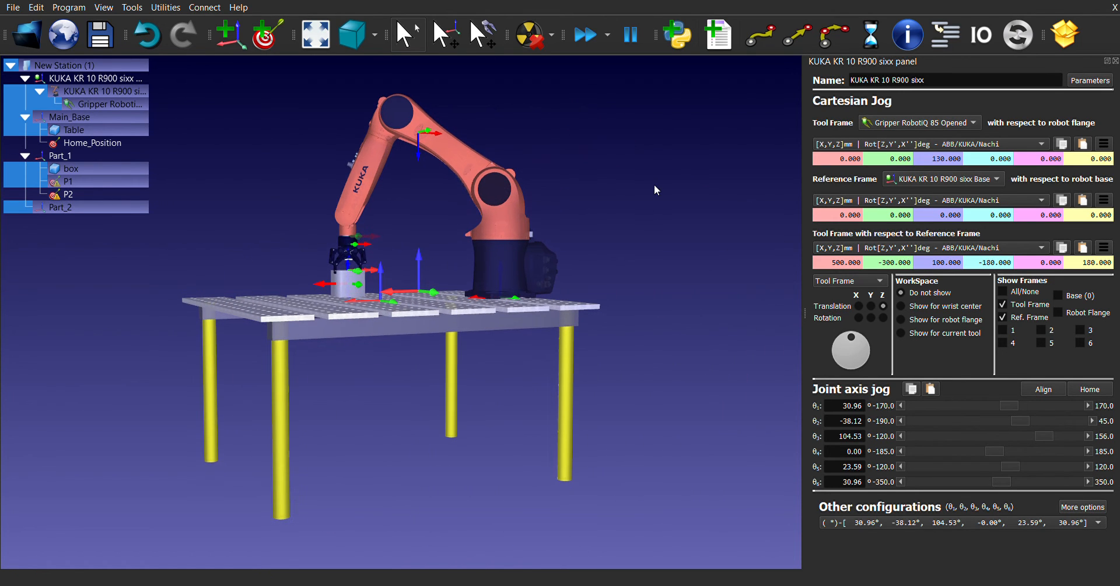
{"action": "left_click", "coordinate": [639, 194]}
{"action": "mouse_move", "coordinate": [639, 194]}
{"action": "left_mouse_down"}
{"action": "mouse_move", "coordinate": [655, 246]}
{"action": "mouse_move", "coordinate": [700, 245]}
{"action": "left_mouse_up"}
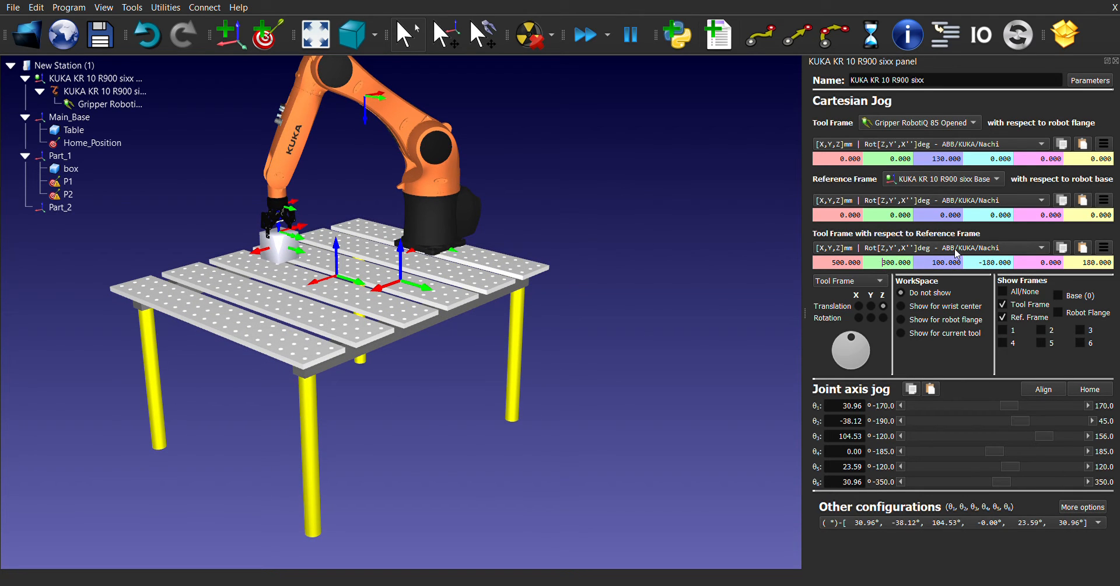
{"action": "key", "text": "Return"}
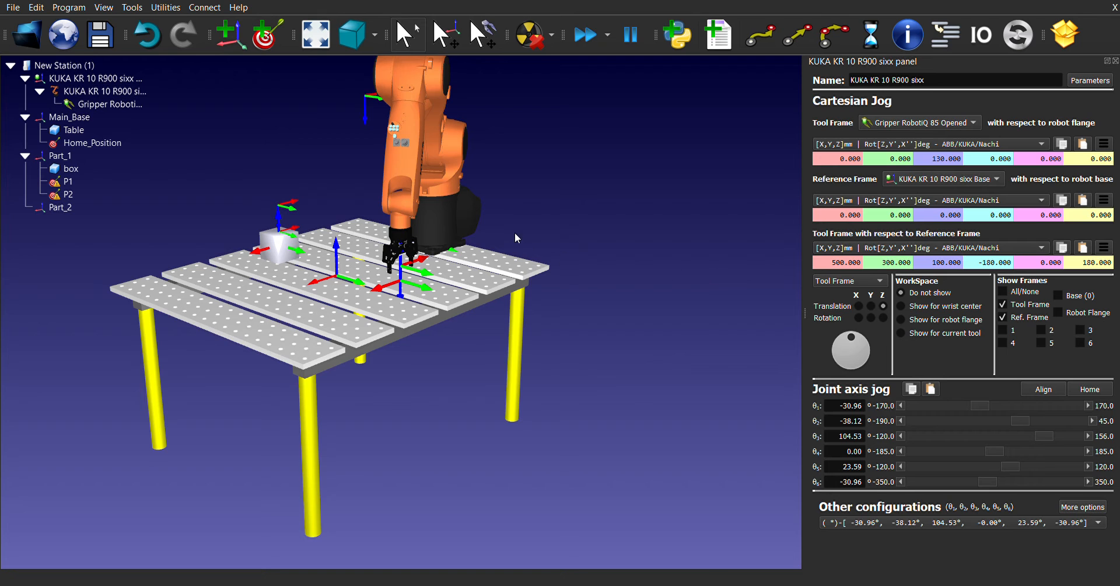
- Make Part_2 the active reference frame for the gripper's new position
{"action": "left_click_drag", "start_coordinate": [603, 210], "coordinate": [572, 186]}
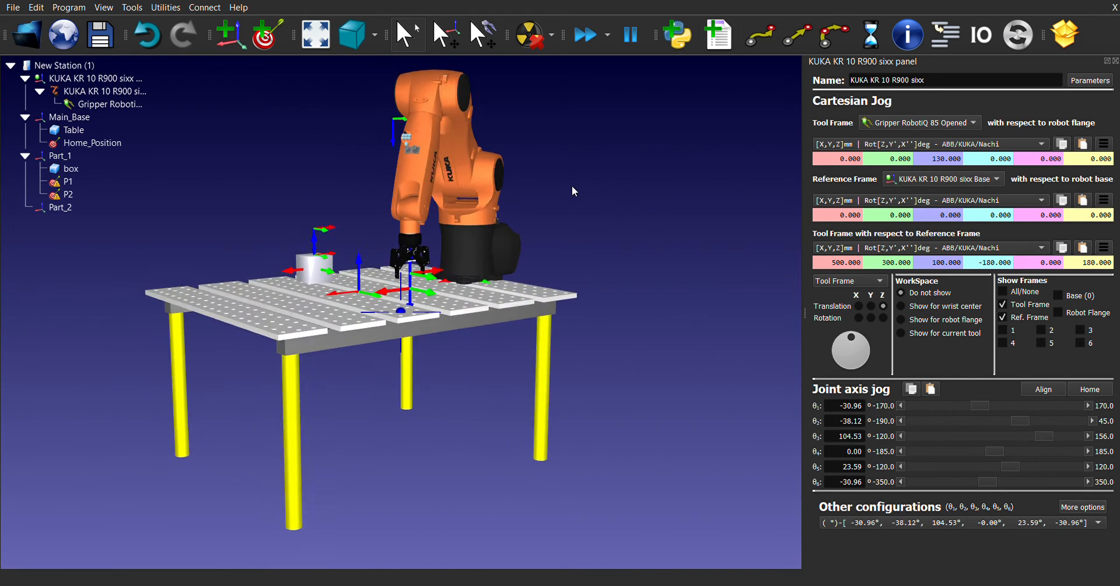
{"action": "mouse_move", "coordinate": [572, 185]}
{"action": "right_mouse_down"}
{"action": "mouse_move", "coordinate": [555, 194]}
{"action": "mouse_move", "coordinate": [582, 200]}
{"action": "right_mouse_up"}
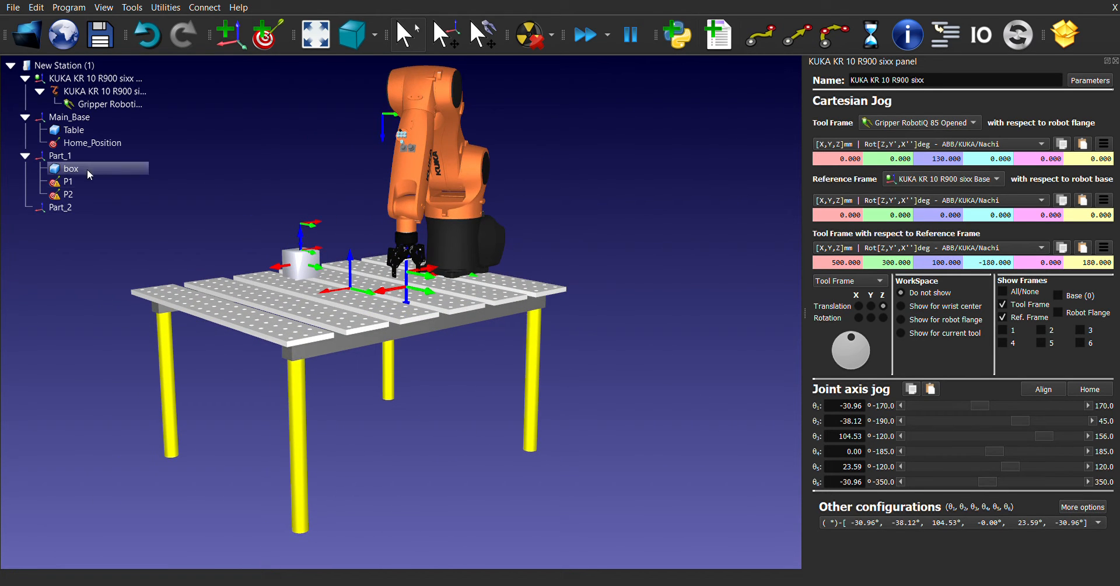
{"action": "left_click", "coordinate": [90, 204]}
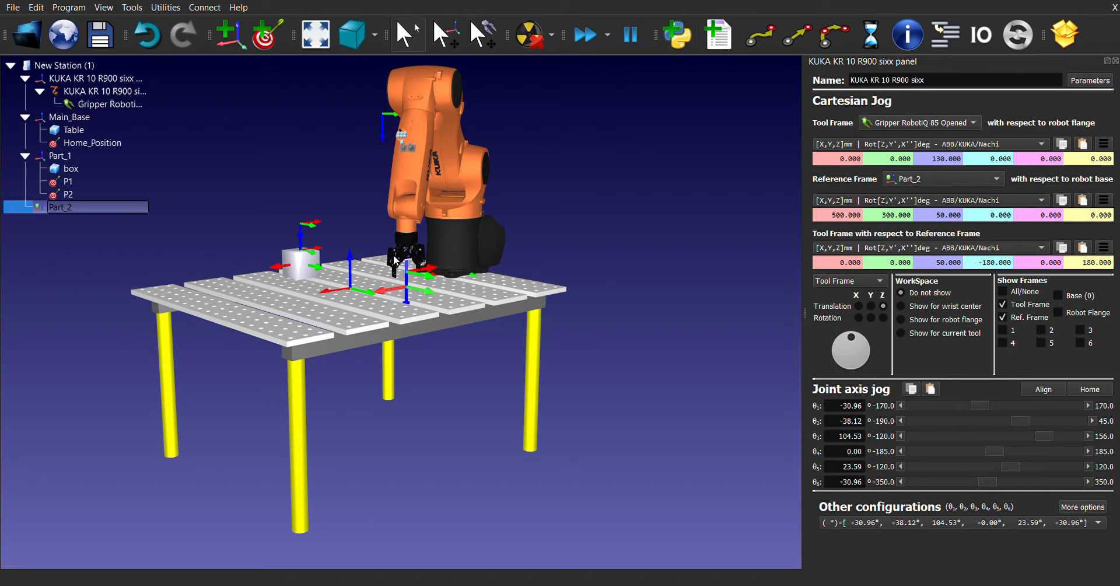
- Teach a target under Part_2 at the gripper's current pose and name it P3
{"action": "left_click", "coordinate": [275, 45]}
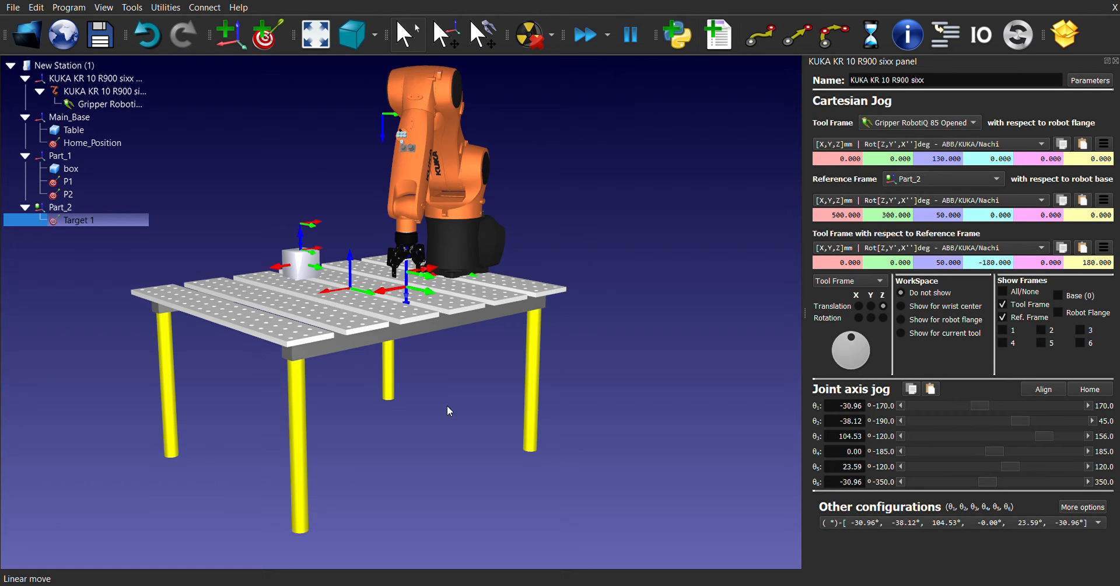
{"action": "key", "text": "F2"}
{"action": "type", "text": "P3"}
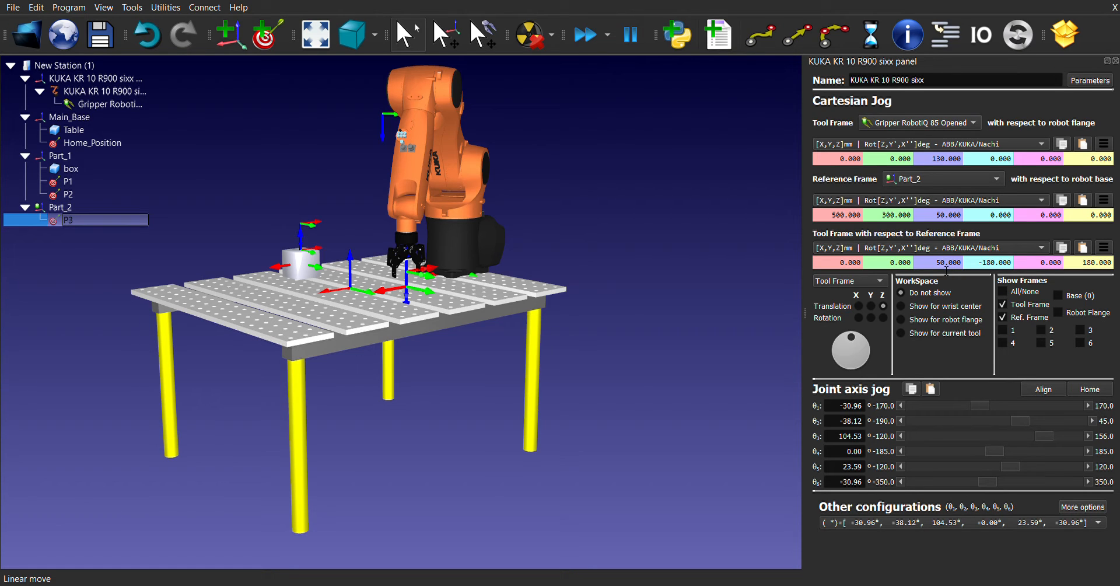
- Raise the gripper to Z 150 mm relative to Part_2 and teach that pose as target P4
{"action": "key", "text": "Return"}
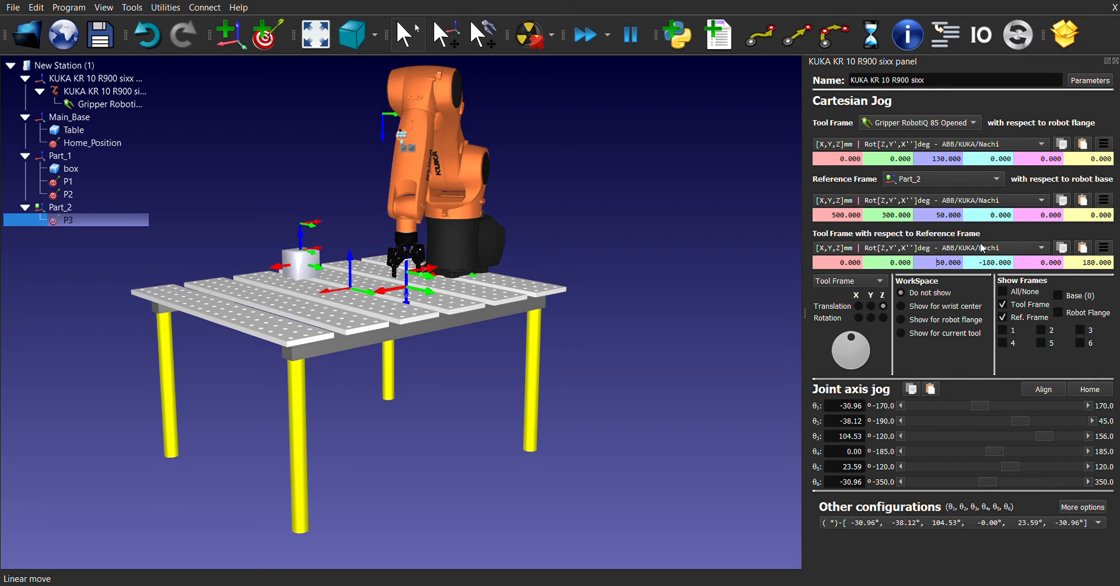
{"action": "type", "text": "1"}
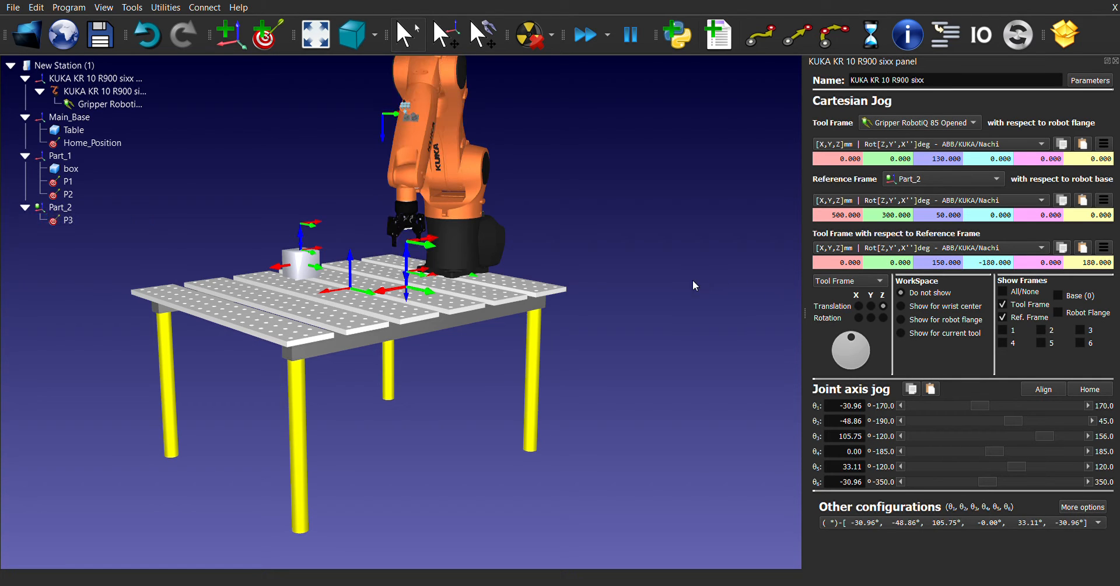
{"action": "left_click", "coordinate": [266, 35]}
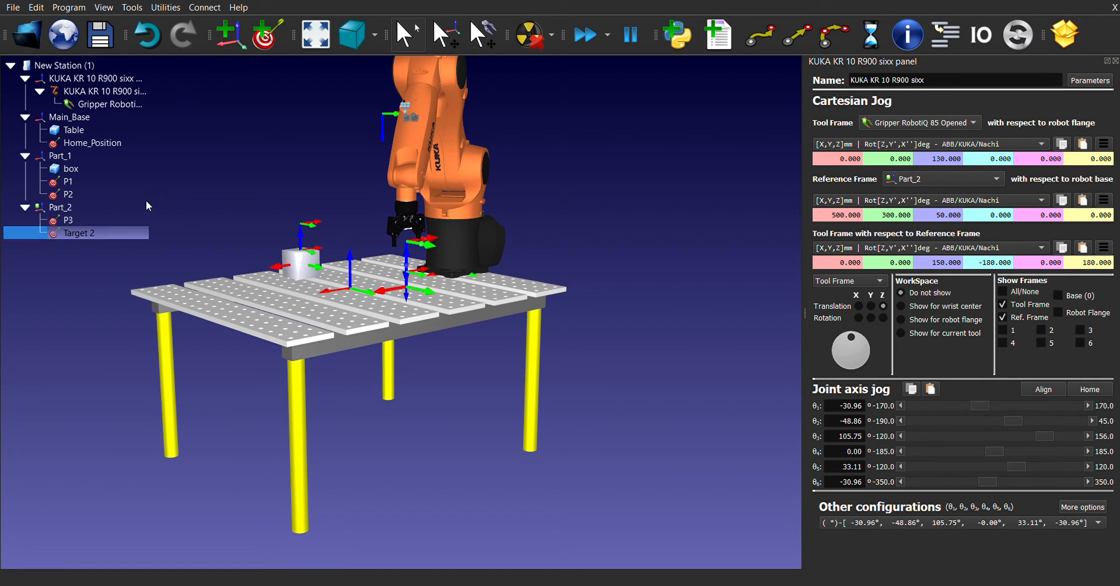
{"action": "left_click", "coordinate": [104, 233]}
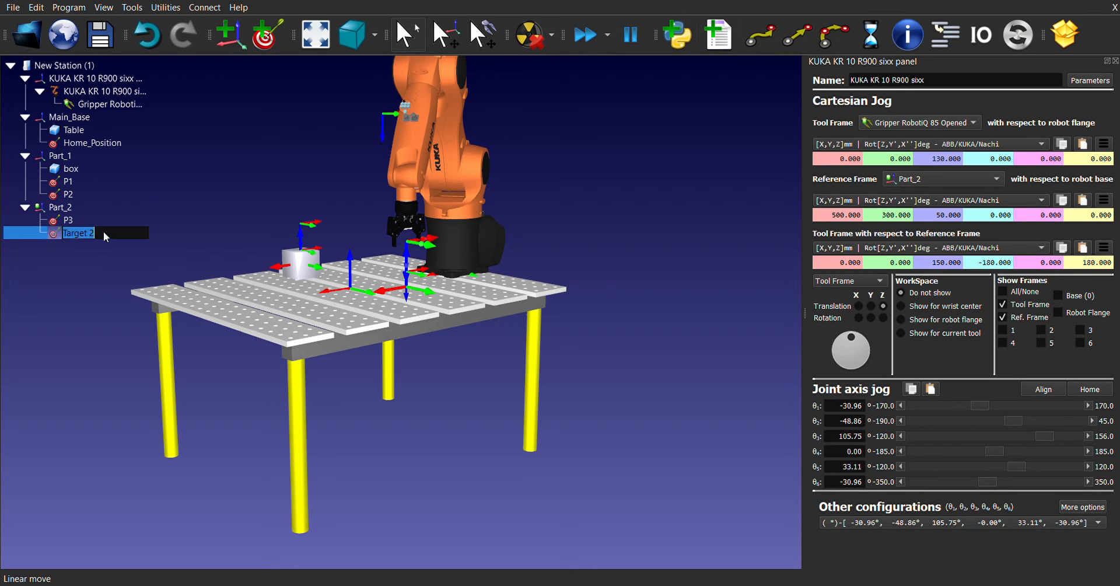
{"action": "type", "text": "P4"}
{"action": "key", "text": "Return"}
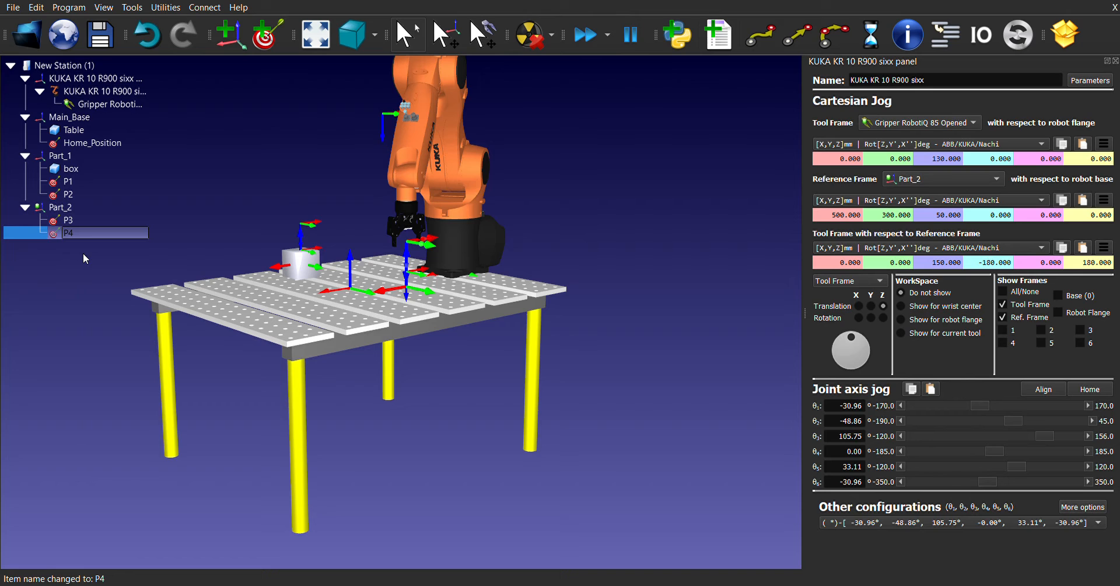
- Move the robot back and forth between targets P3 and P4 to check both poses
{"action": "left_click", "coordinate": [97, 181]}
{"action": "left_click", "coordinate": [86, 217]}
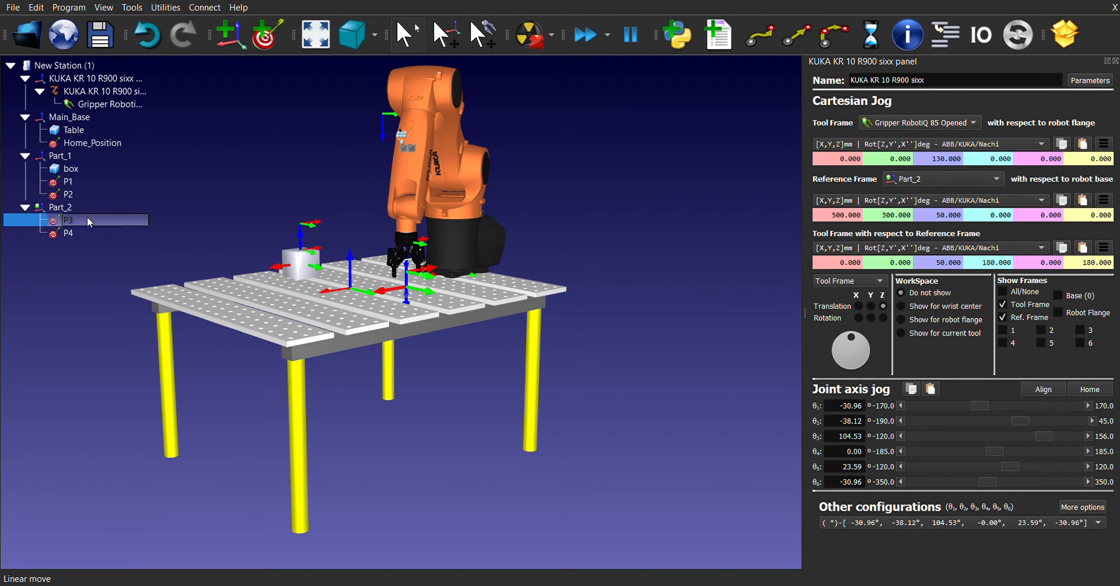
{"action": "left_click", "coordinate": [78, 233]}
{"action": "left_click", "coordinate": [78, 222]}
{"action": "left_click", "coordinate": [79, 232]}
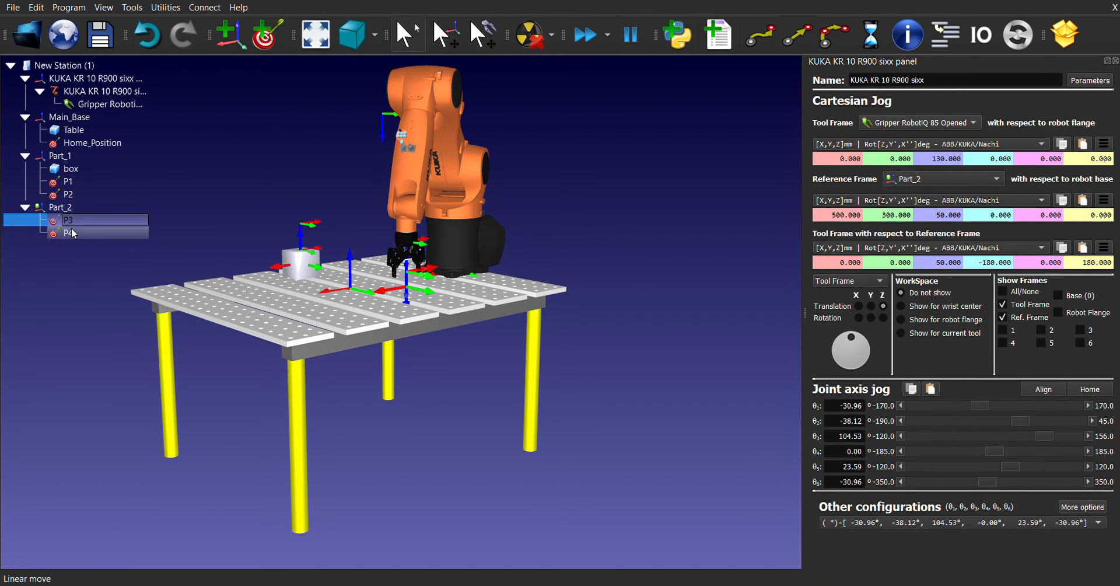
{"action": "left_click", "coordinate": [79, 221]}
{"action": "left_click_drag", "start_coordinate": [618, 234], "coordinate": [592, 229]}
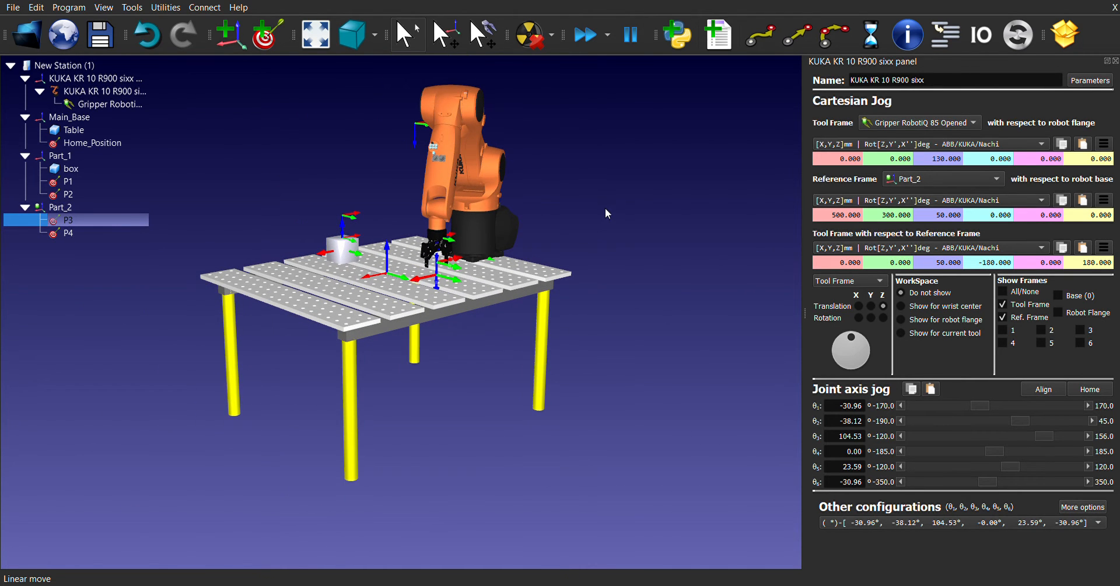
{"action": "left_click", "coordinate": [49, 275]}
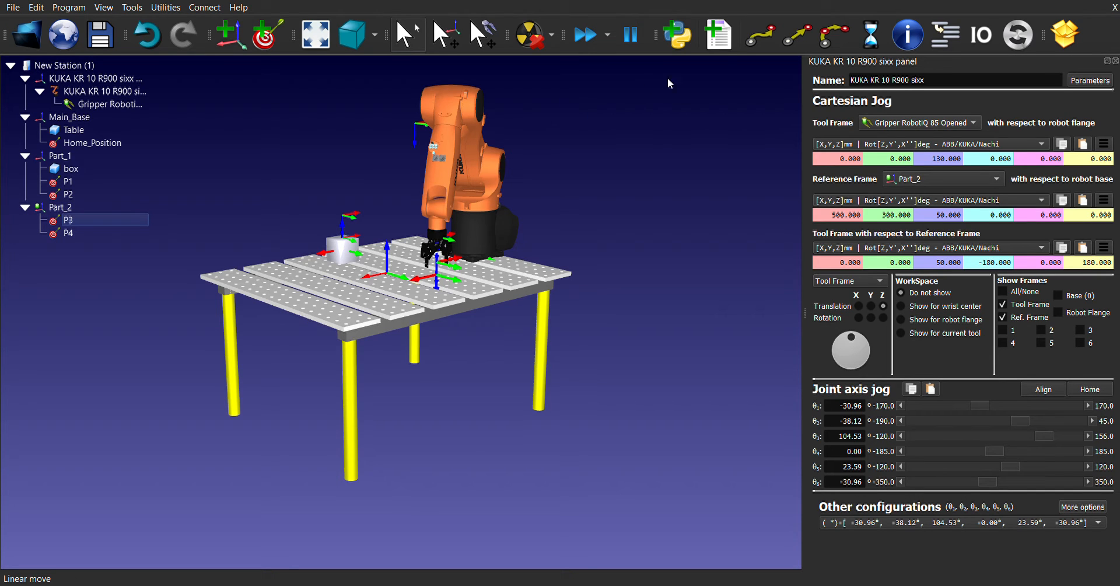
- Add a new robot program to the station and name it Pick_Part_1
{"action": "left_click", "coordinate": [721, 38]}
{"action": "left_click", "coordinate": [65, 249]}
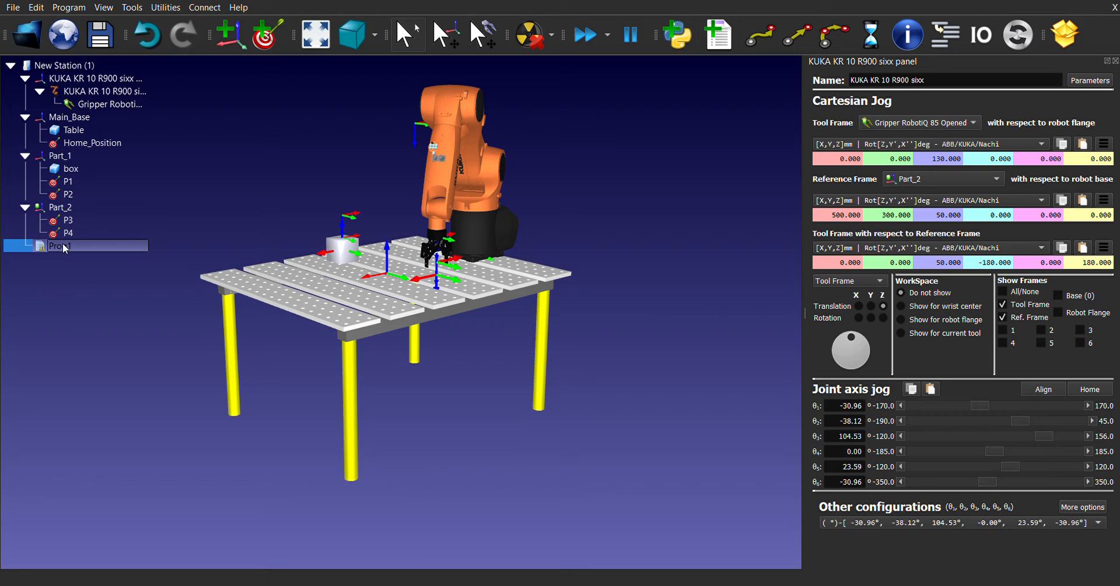
{"action": "key", "text": "F2"}
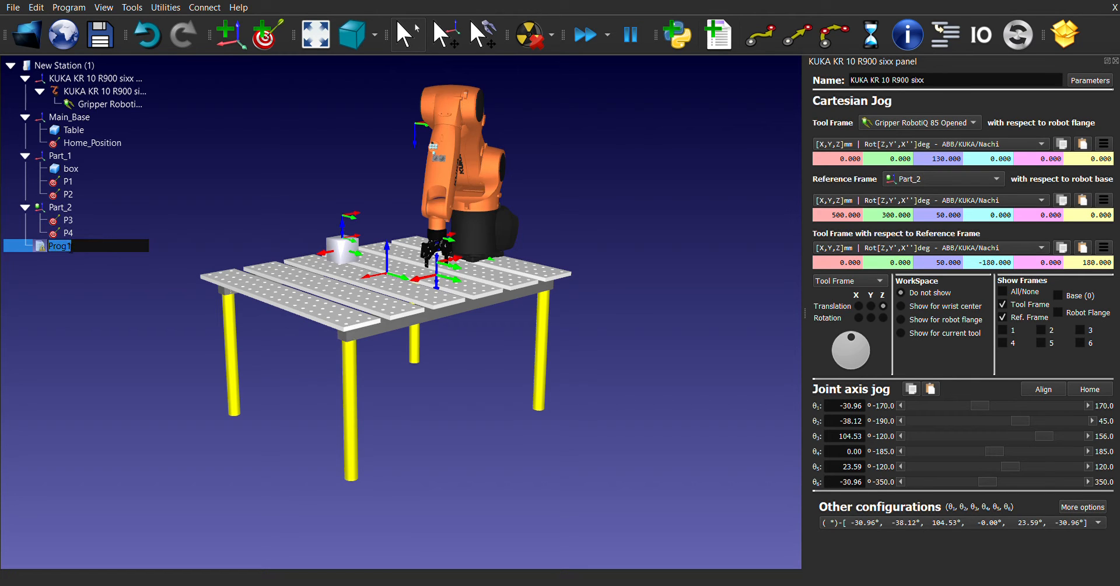
{"action": "type", "text": "Pick"}
{"action": "type", "text": "_Part"}
{"action": "type", "text": "-1"}
{"action": "key", "text": "BackSpace"}
{"action": "key", "text": "BackSpace"}
{"action": "type", "text": "_1"}
{"action": "key", "text": "Return"}
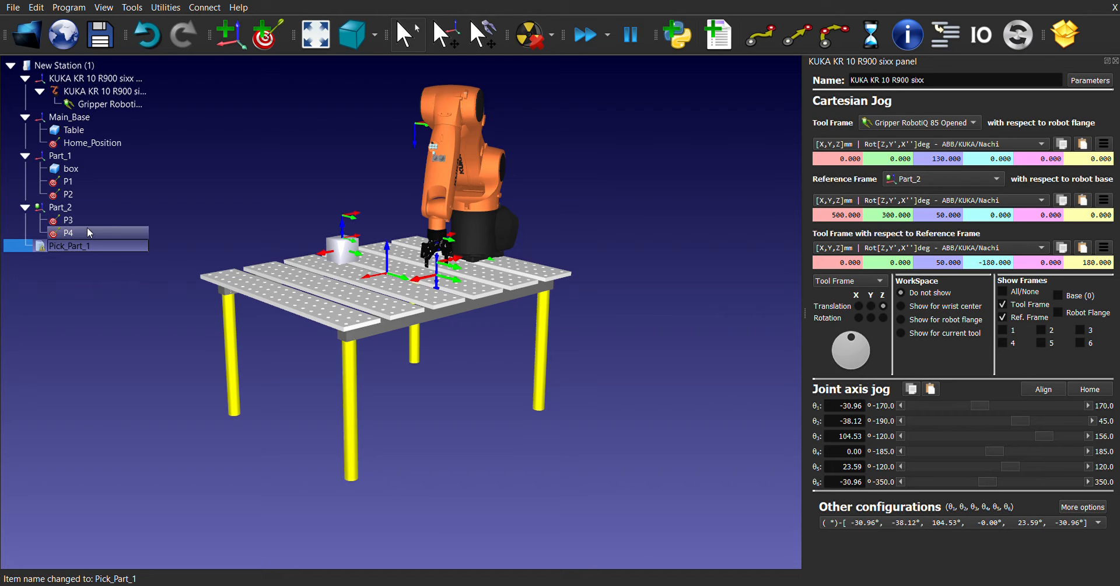
- Move the robot to Home_Position with Main_Base active and add a joint move to that target in Pick_Part_1
{"action": "left_click", "coordinate": [72, 157]}
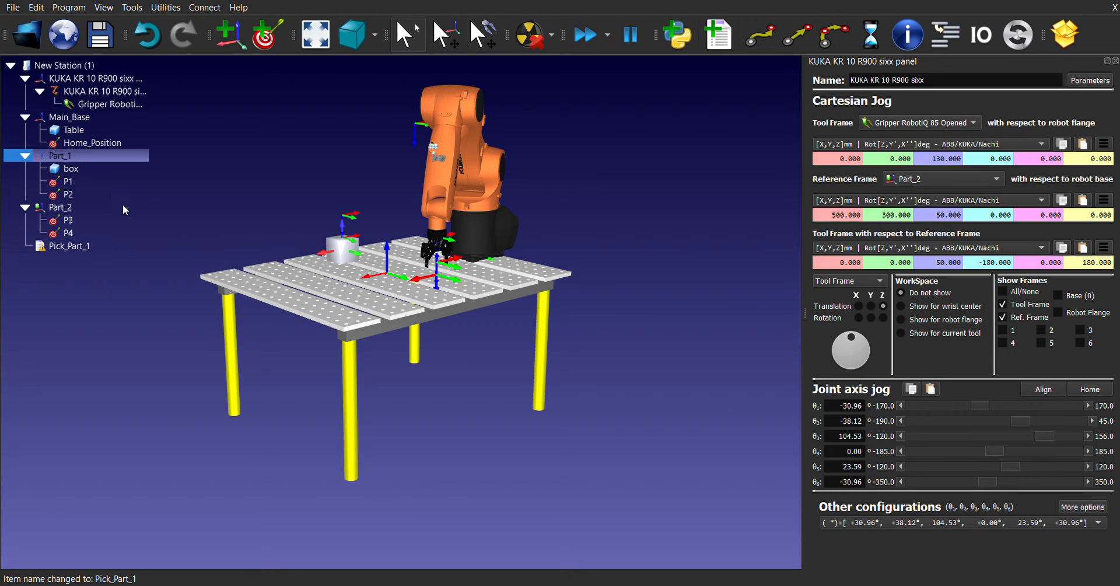
{"action": "left_click", "coordinate": [73, 116]}
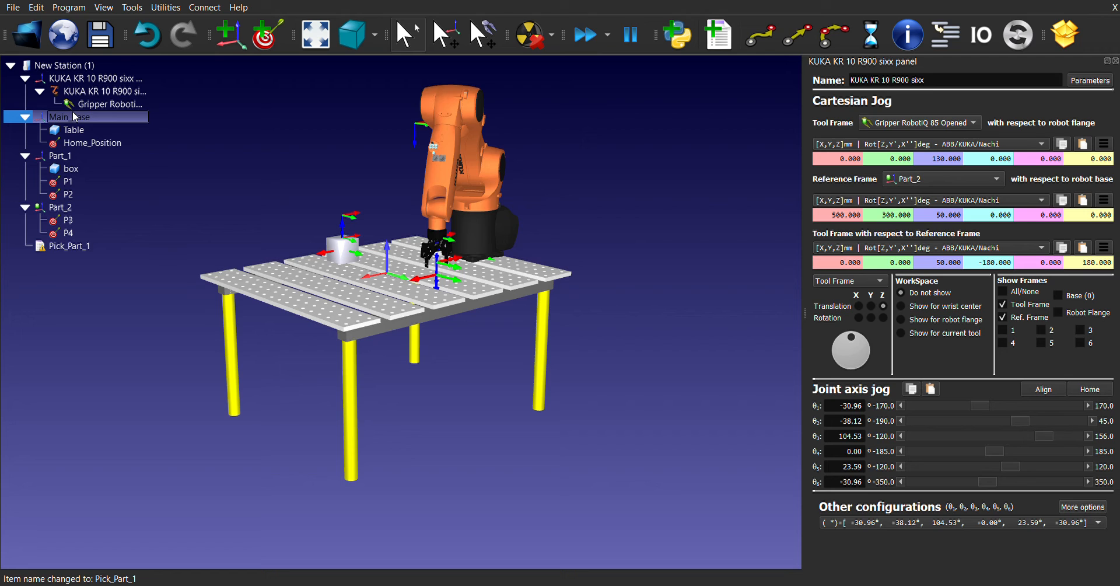
{"action": "double_click", "coordinate": [99, 142]}
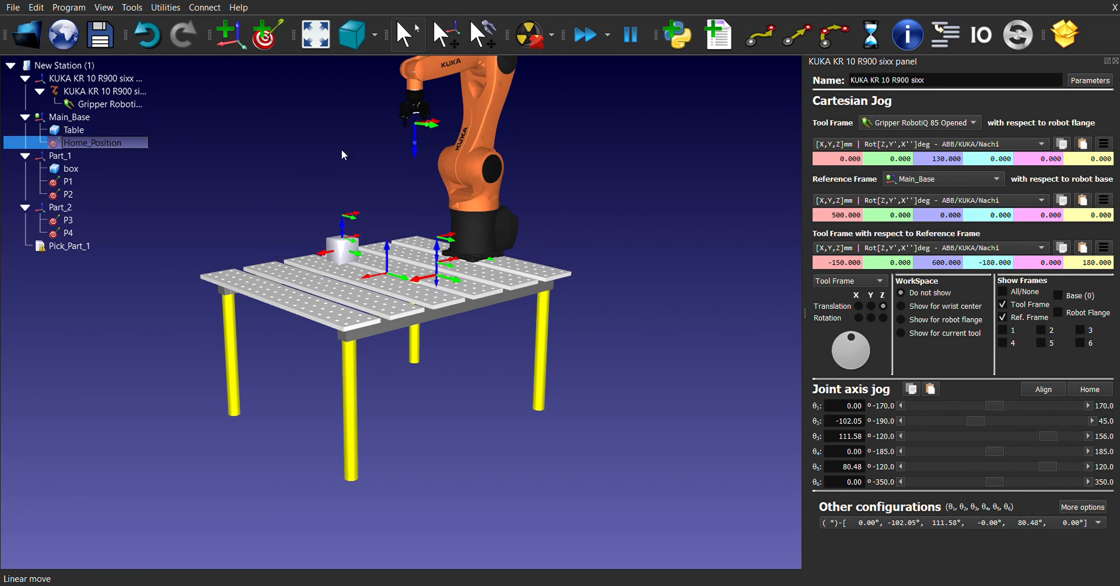
{"action": "middle_click_drag", "start_coordinate": [564, 198], "coordinate": [570, 254]}
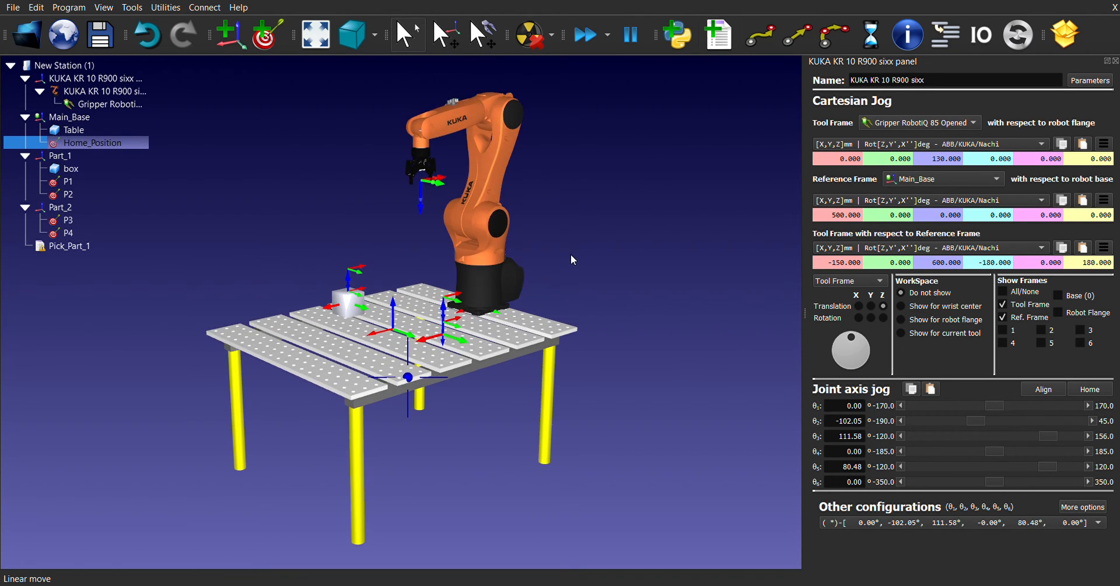
{"action": "left_click", "coordinate": [76, 158]}
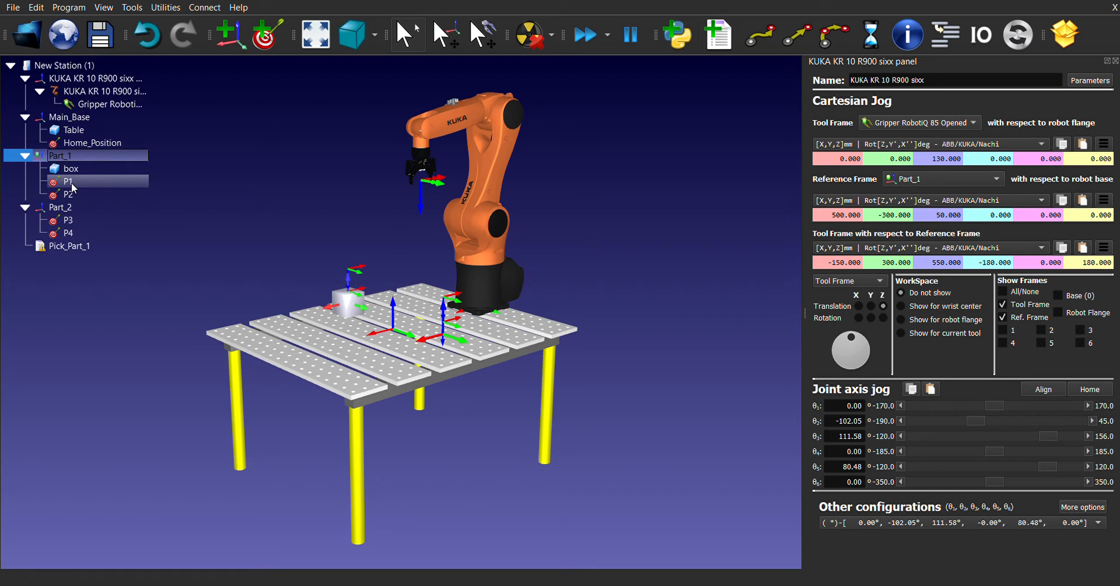
{"action": "left_click", "coordinate": [82, 117]}
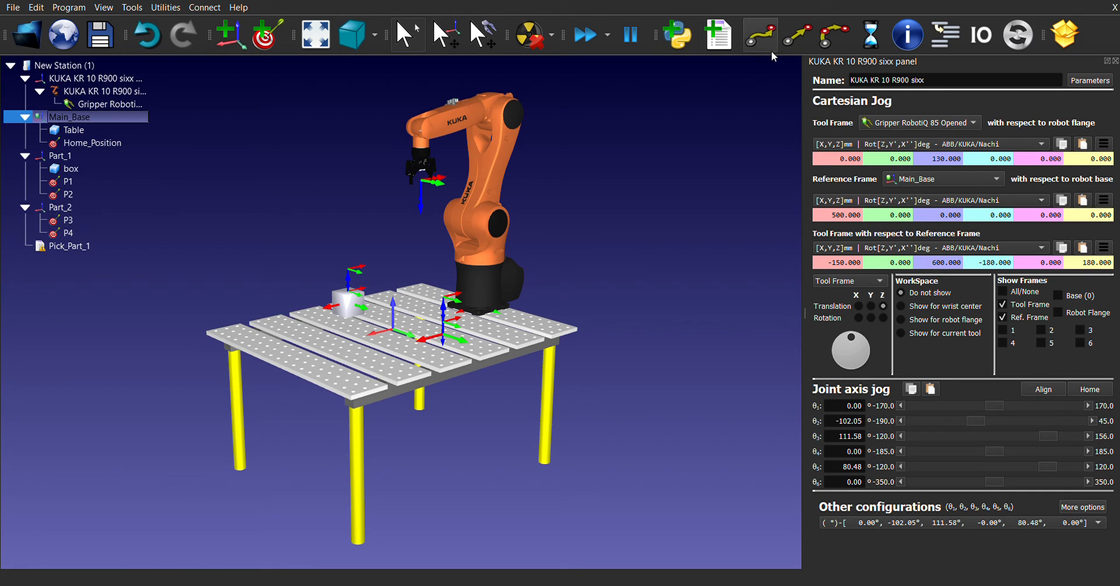
{"action": "left_click", "coordinate": [128, 143]}
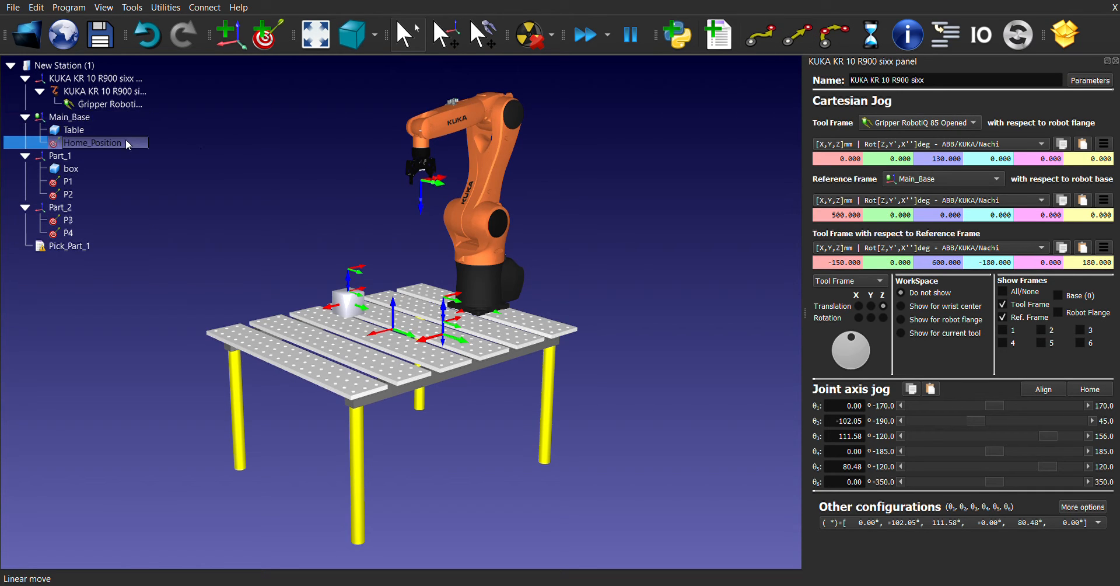
{"action": "left_click", "coordinate": [760, 41]}
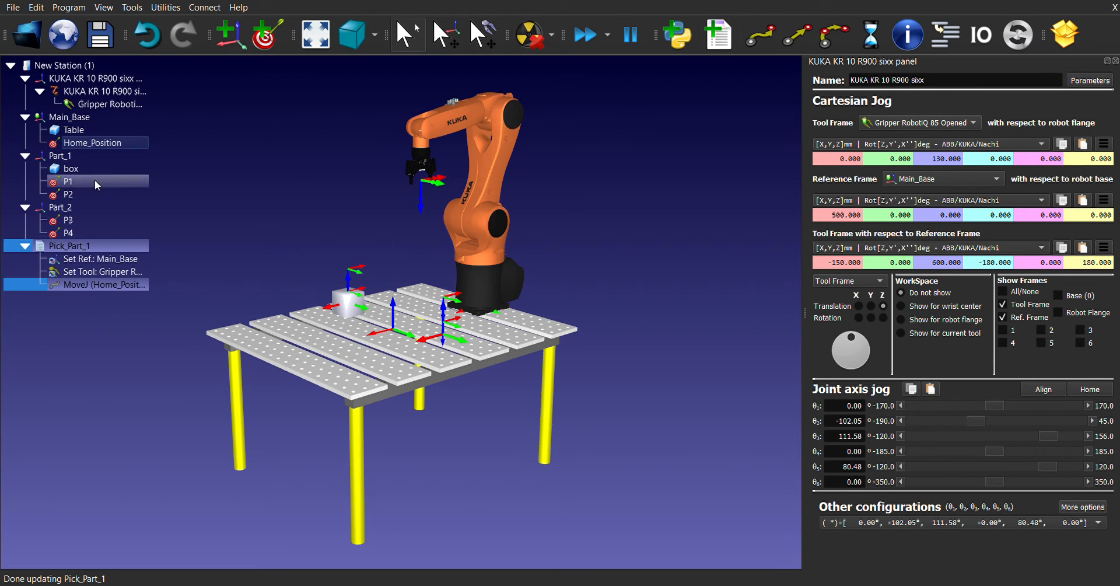
- Move the robot to P1 under Part_1 and add a joint move to it in Pick_Part_1
{"action": "left_click", "coordinate": [99, 154]}
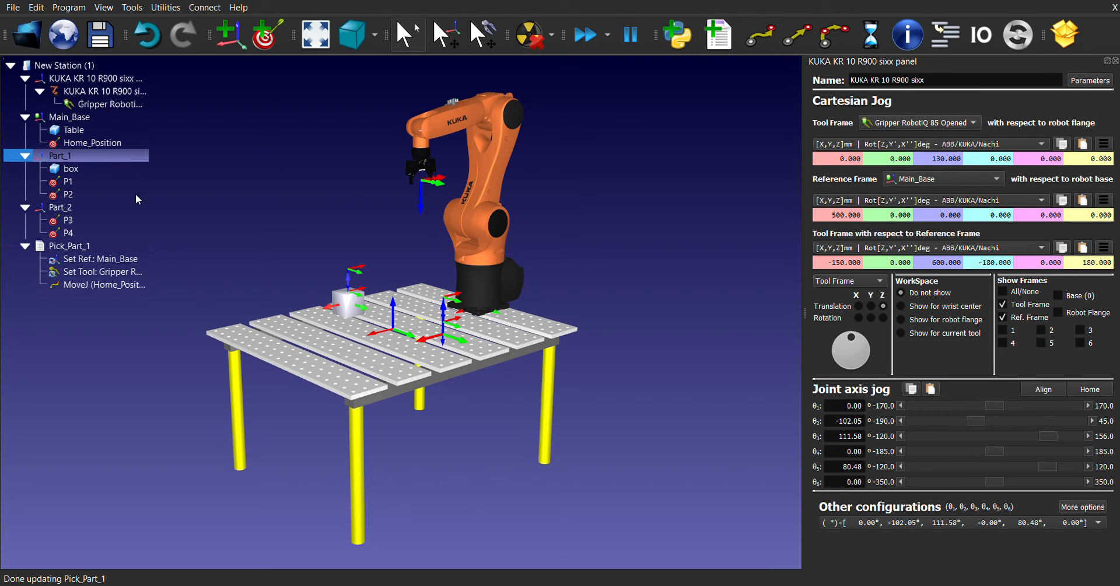
{"action": "left_click", "coordinate": [93, 183]}
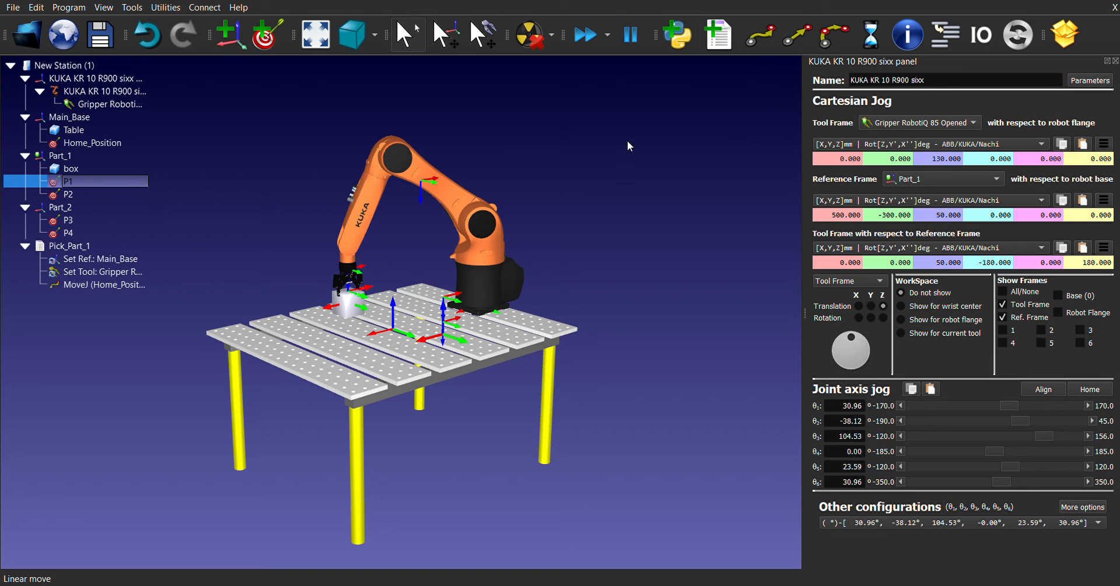
{"action": "left_click", "coordinate": [760, 35]}
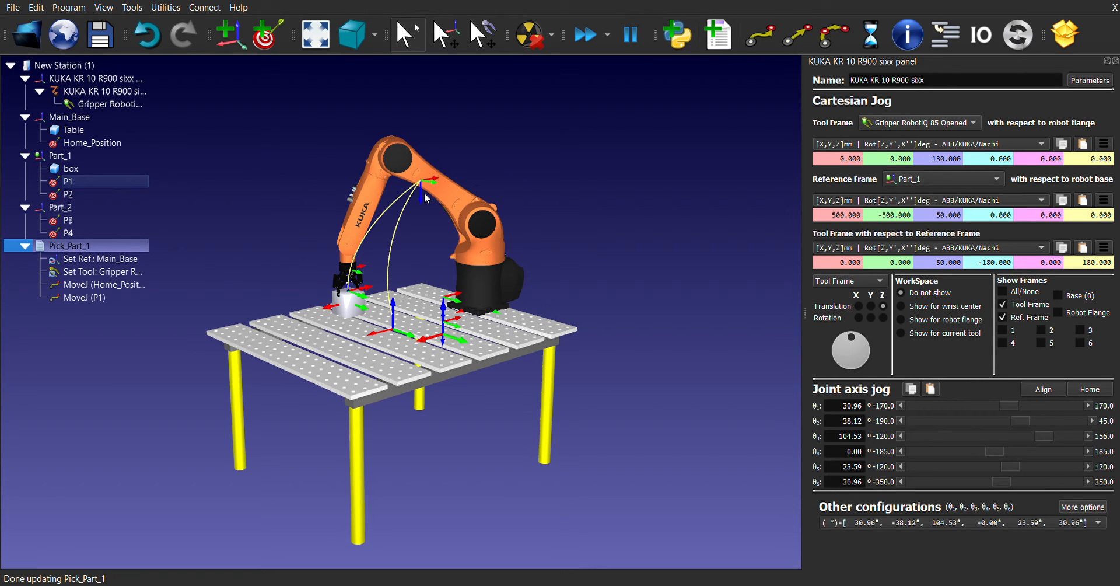
- Delete both joint moves and the tool and reference frame instructions from Pick_Part_1
{"action": "left_click", "coordinate": [88, 298]}
{"action": "key", "text": "Delete"}
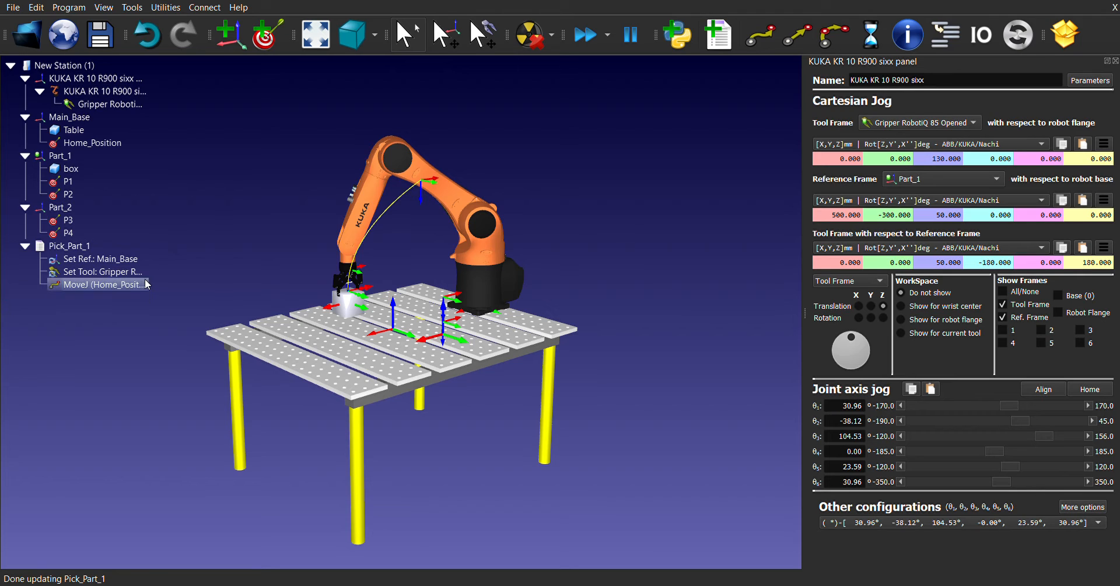
{"action": "left_click", "coordinate": [111, 284]}
{"action": "key", "text": "Delete"}
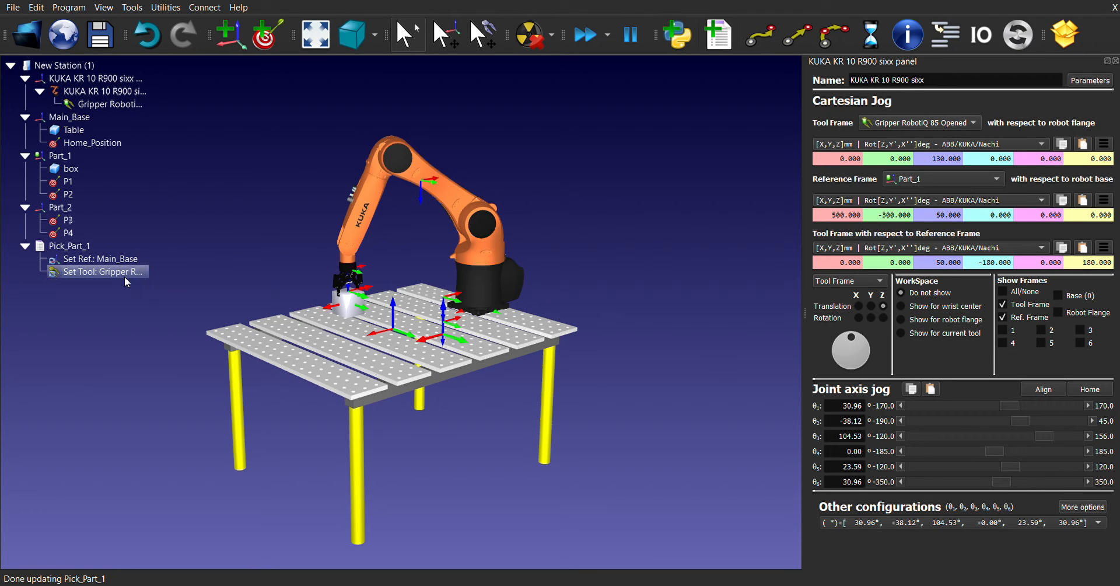
{"action": "left_click", "coordinate": [98, 272]}
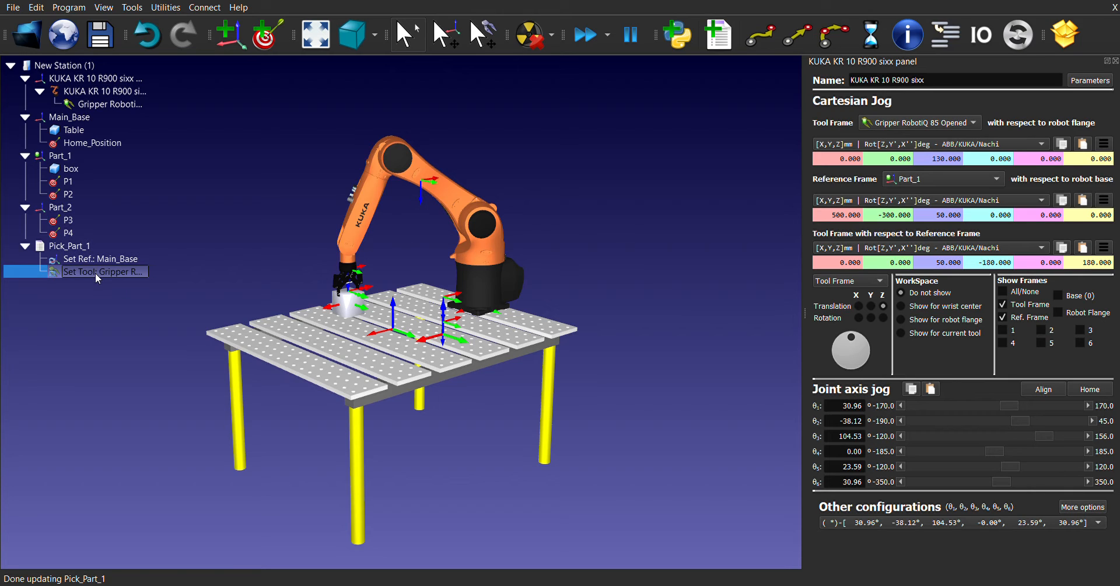
{"action": "key", "text": "Delete"}
{"action": "left_click", "coordinate": [106, 258]}
{"action": "key", "text": "Delete"}
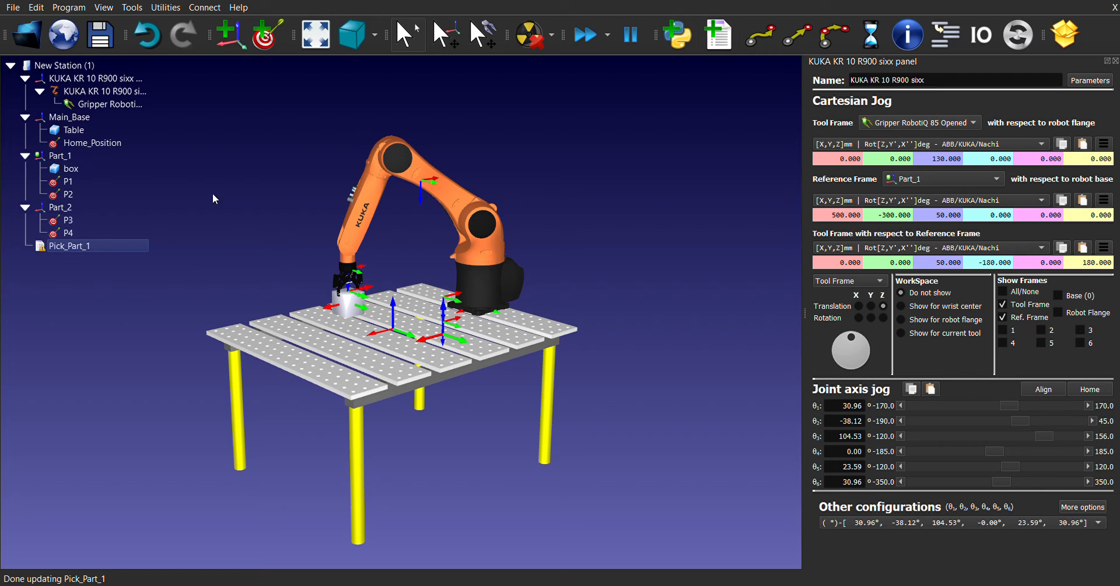
- Return the robot to Home_Position and make Part_1 the active reference frame
{"action": "left_click", "coordinate": [82, 116]}
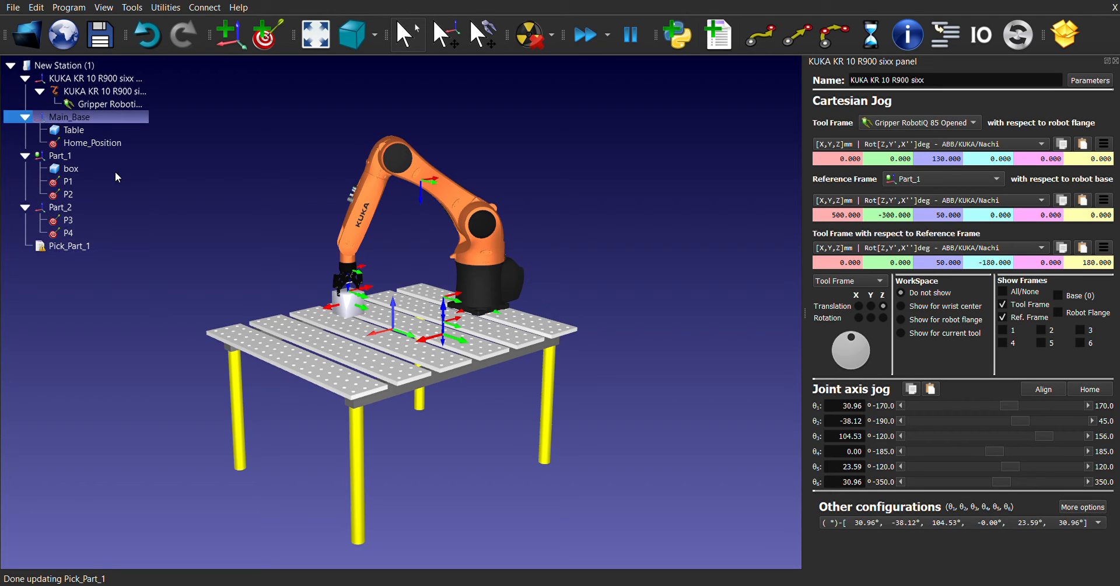
{"action": "double_click", "coordinate": [102, 144]}
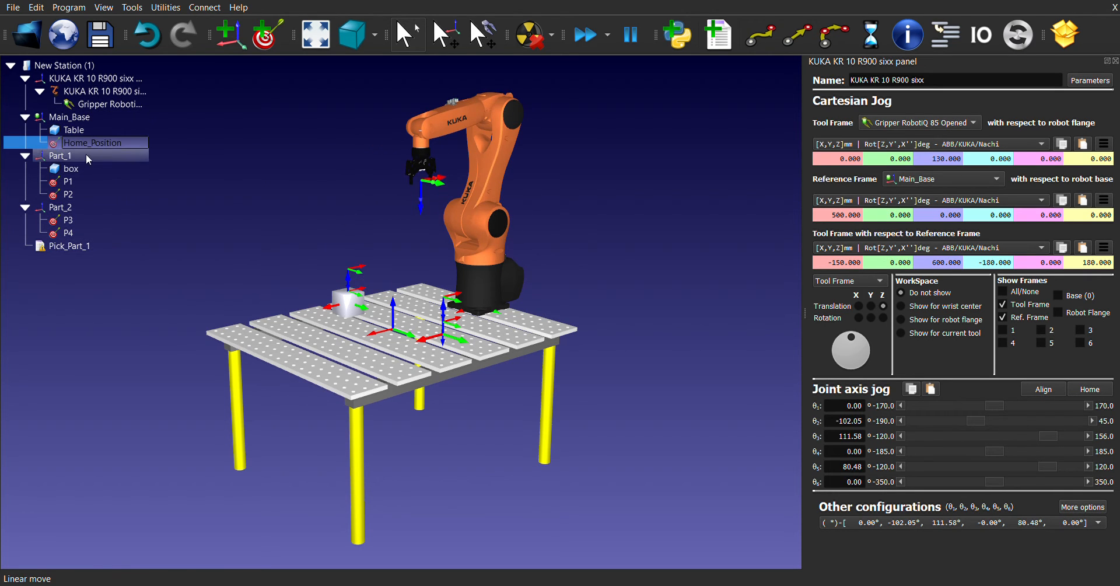
{"action": "left_click", "coordinate": [85, 155]}
{"action": "left_click", "coordinate": [134, 208]}
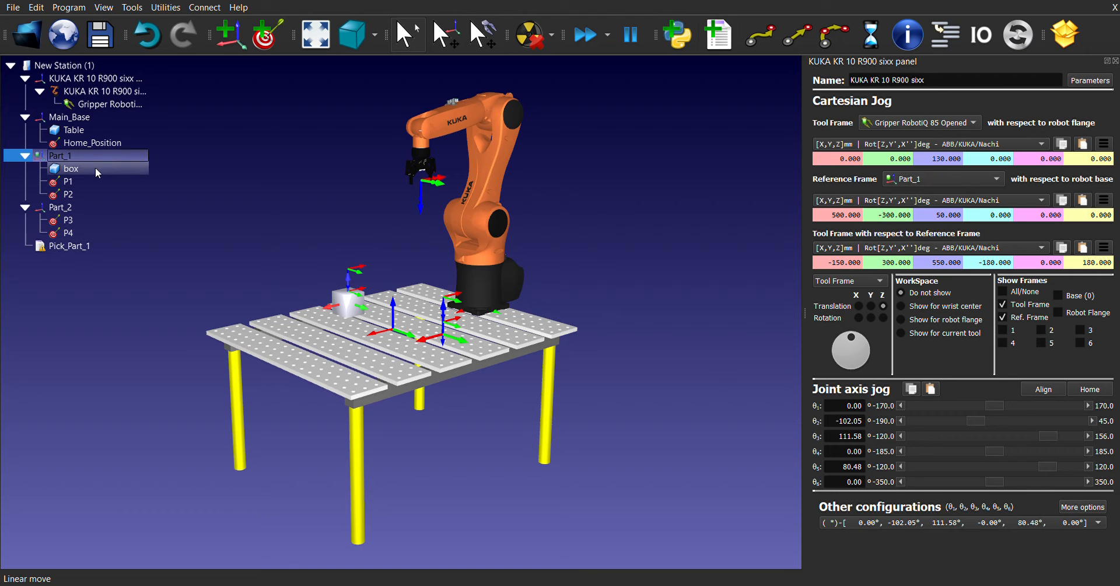
- Add a joint move to P1 followed by a linear move to P2 in Pick_Part_1
{"action": "left_click", "coordinate": [74, 244]}
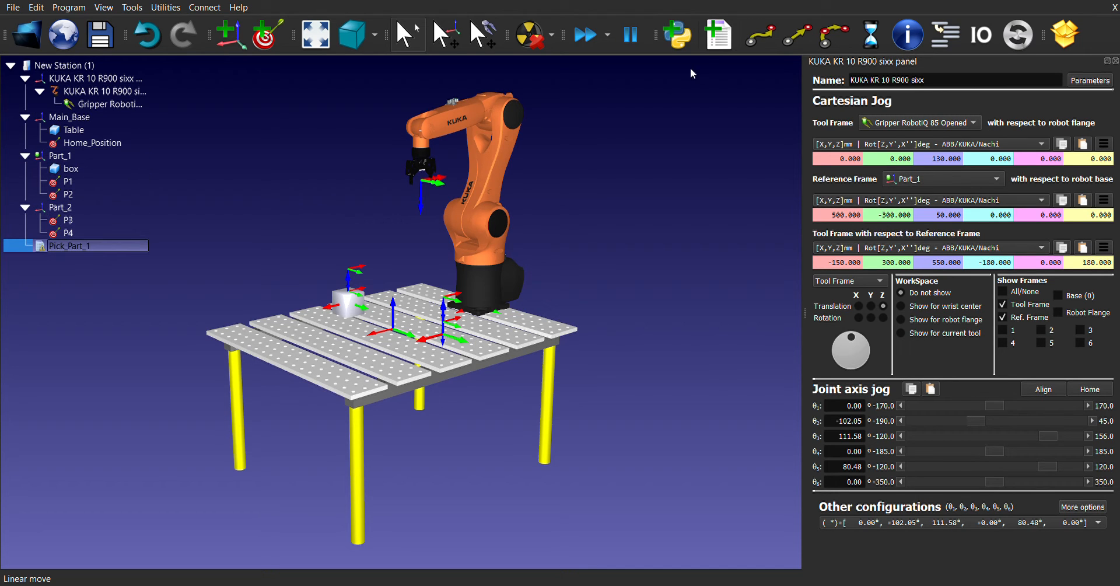
{"action": "double_click", "coordinate": [81, 181]}
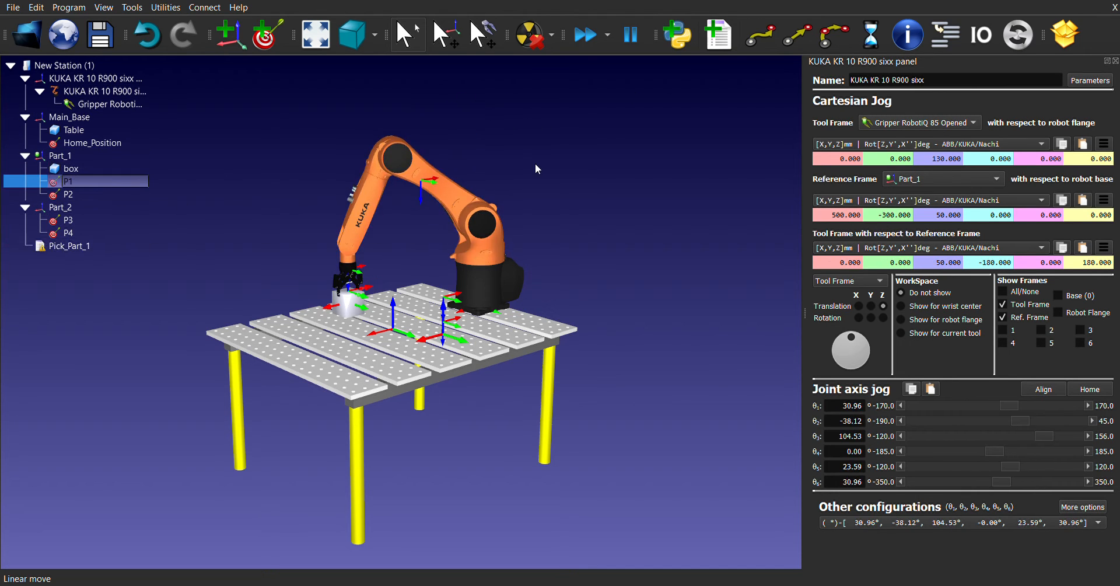
{"action": "left_click", "coordinate": [761, 51]}
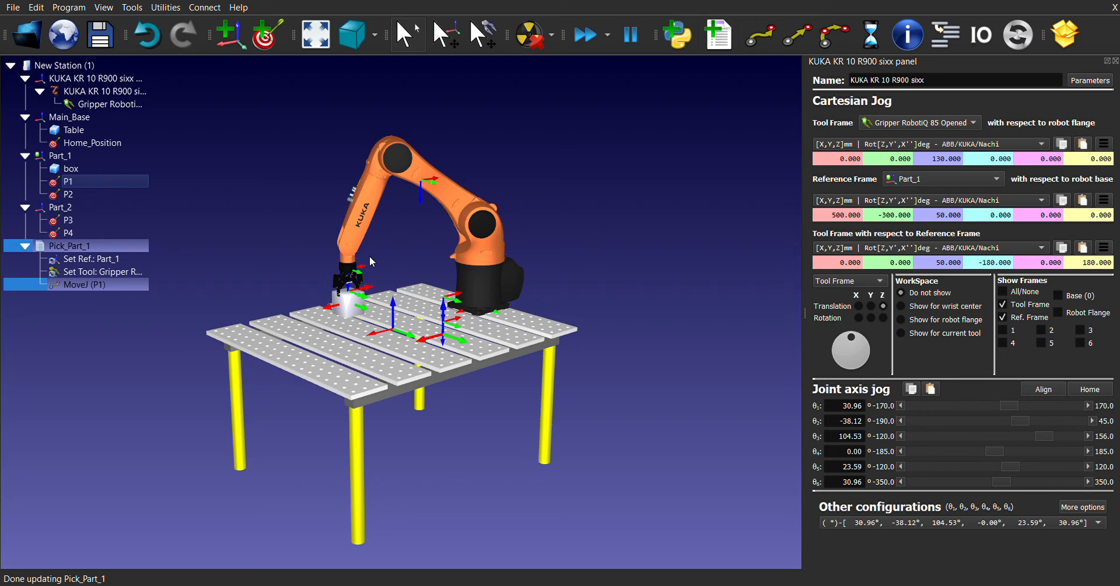
{"action": "double_click", "coordinate": [97, 195]}
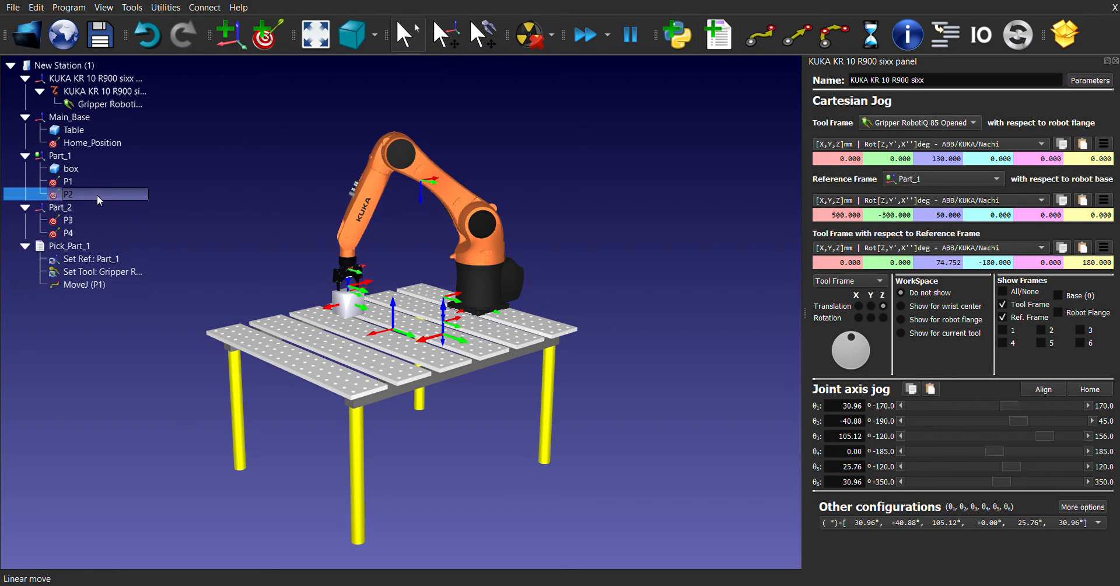
{"action": "left_click", "coordinate": [792, 41]}
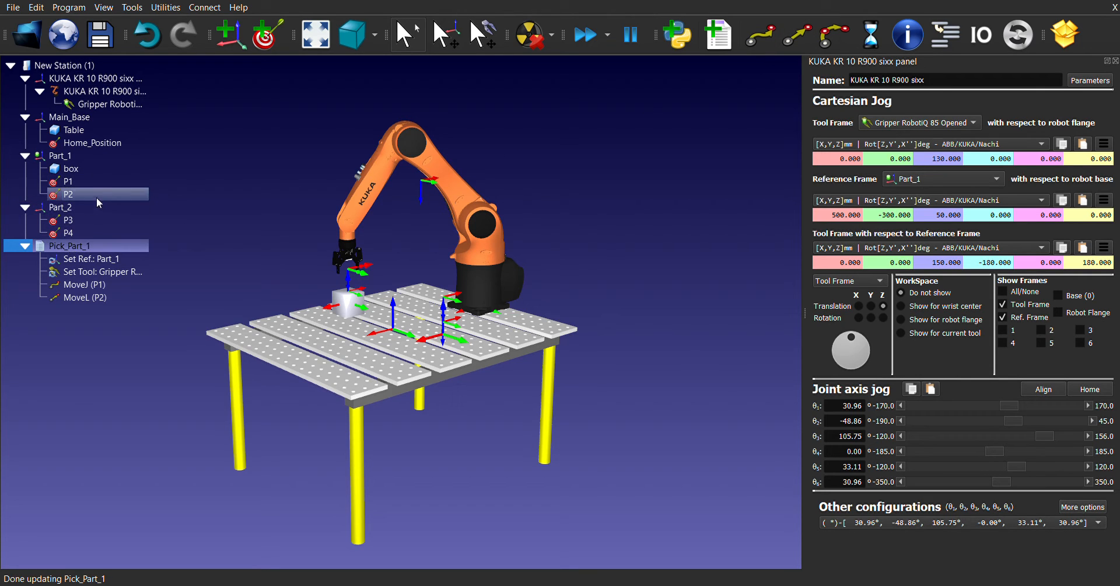
- Move the robot to P1 under Part_1 and add a linear move to it at the end of Pick_Part_1
{"action": "double_click", "coordinate": [96, 181]}
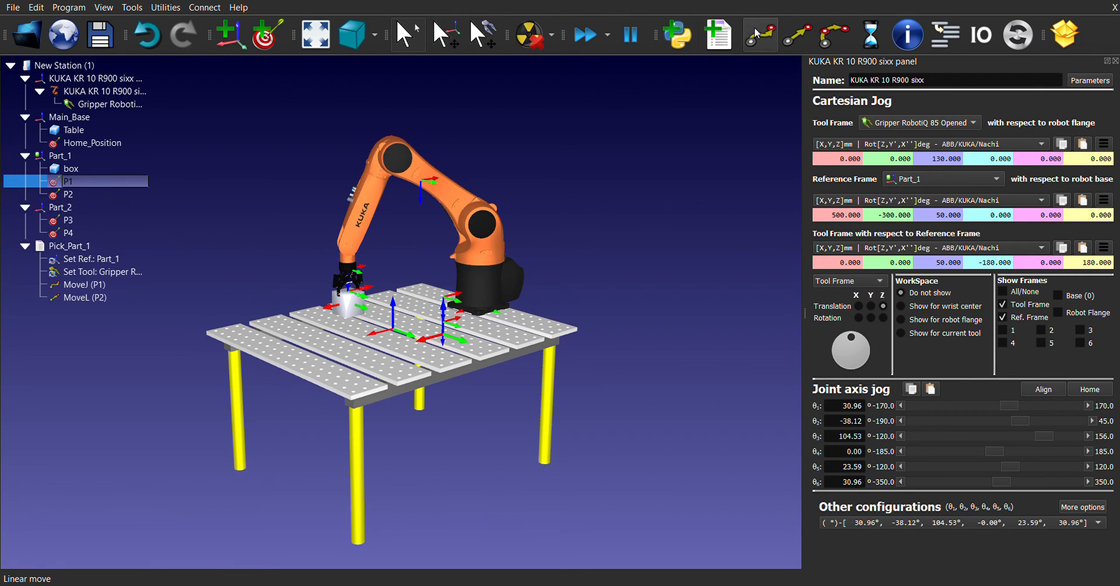
{"action": "left_click", "coordinate": [804, 43]}
{"action": "left_click", "coordinate": [87, 298]}
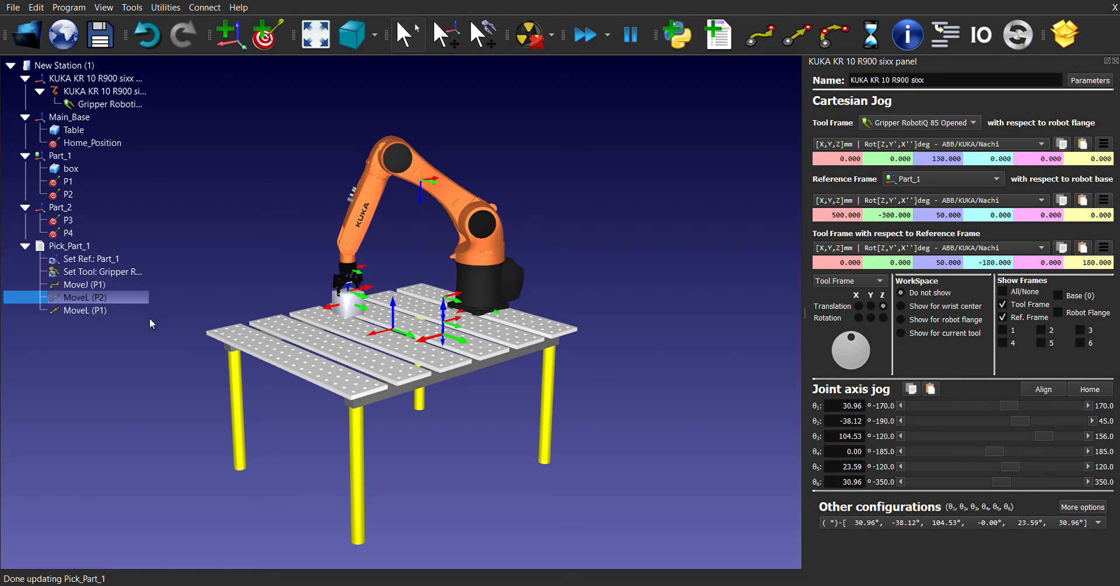
- Run the P2 linear move and the P1 joint move individually, and delete the Pick_Part_1 program
{"action": "double_click", "coordinate": [104, 297]}
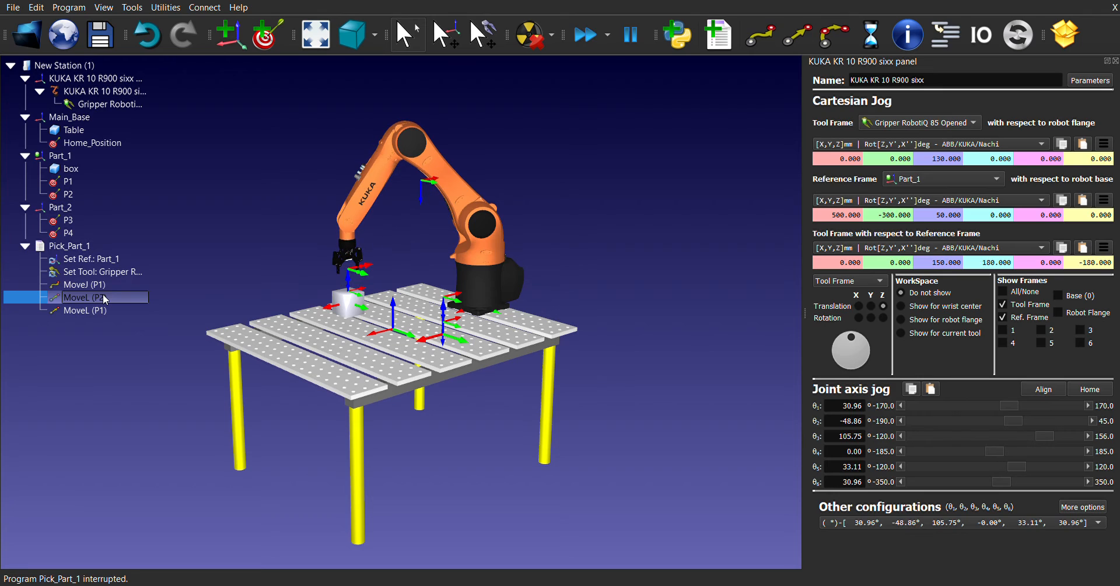
{"action": "double_click", "coordinate": [106, 284]}
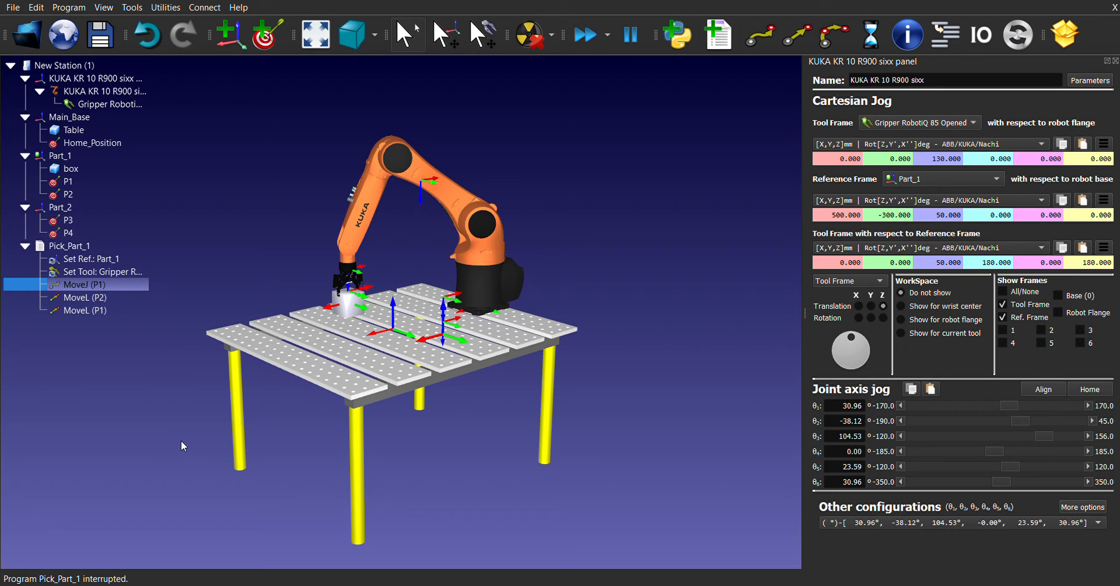
{"action": "left_click", "coordinate": [166, 488]}
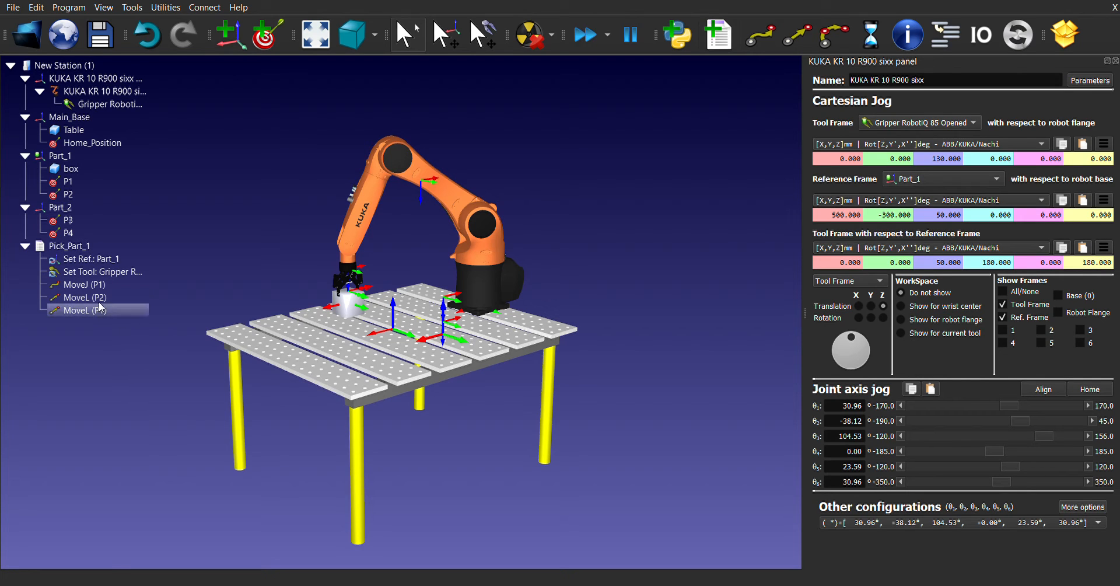
{"action": "left_click", "coordinate": [89, 240]}
{"action": "key", "text": "Delete"}
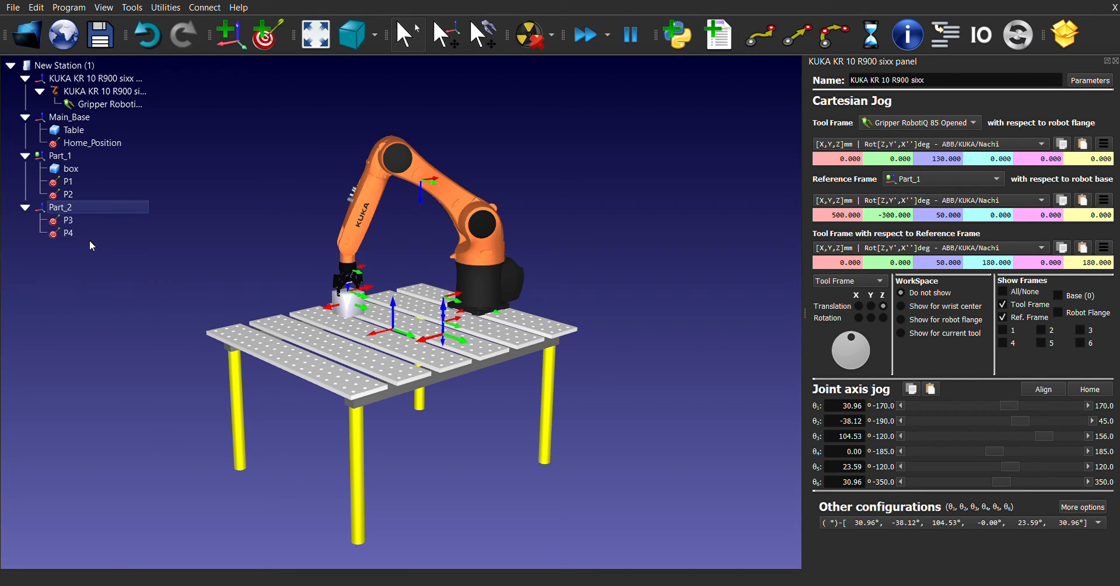
- Reorder the targets under Part_1 so that P2 sits above P1, and move the robot to P2
{"action": "left_click", "coordinate": [86, 182]}
{"action": "mouse_move", "coordinate": [84, 180]}
{"action": "left_mouse_down"}
{"action": "mouse_move", "coordinate": [91, 187]}
{"action": "mouse_move", "coordinate": [93, 176]}
{"action": "mouse_move", "coordinate": [77, 186]}
{"action": "left_mouse_up"}
{"action": "double_click", "coordinate": [78, 182]}
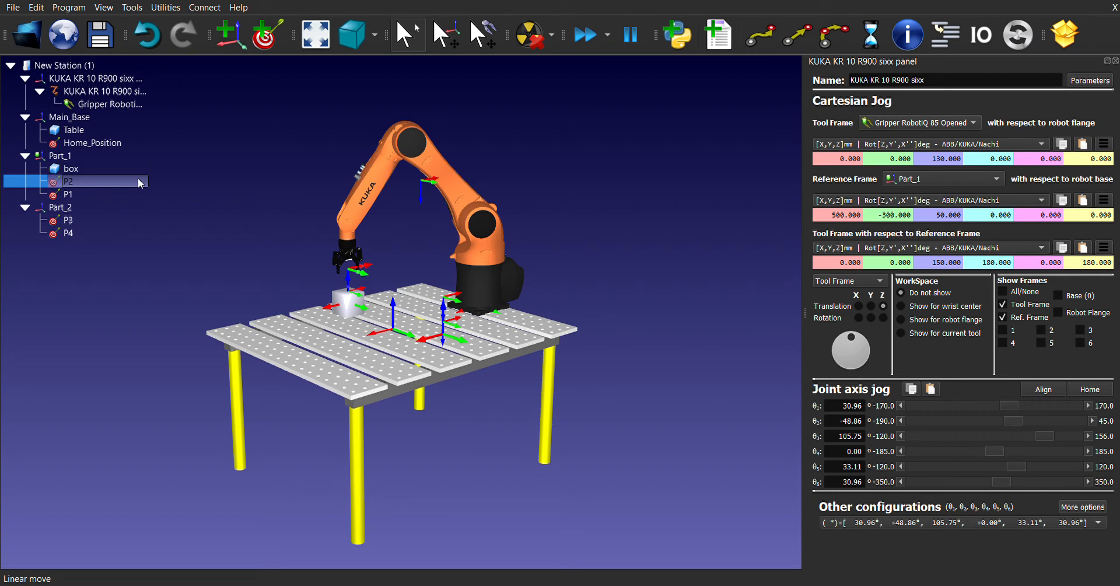
- Swap the names of the two Part_1 targets, naming the lower one P2 and the upper one P1
{"action": "double_click", "coordinate": [103, 194]}
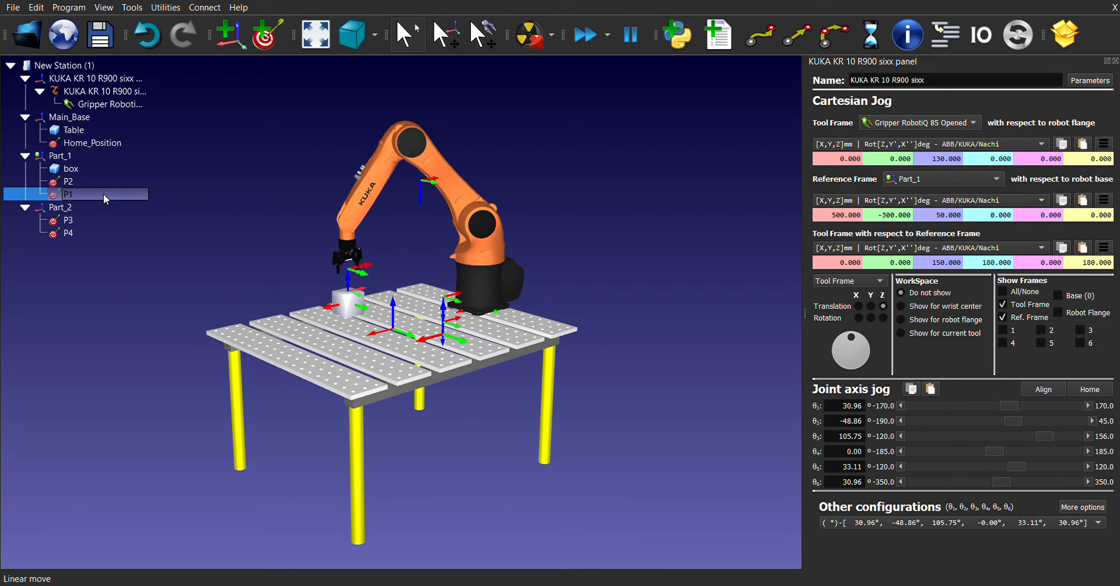
{"action": "key", "text": "Left"}
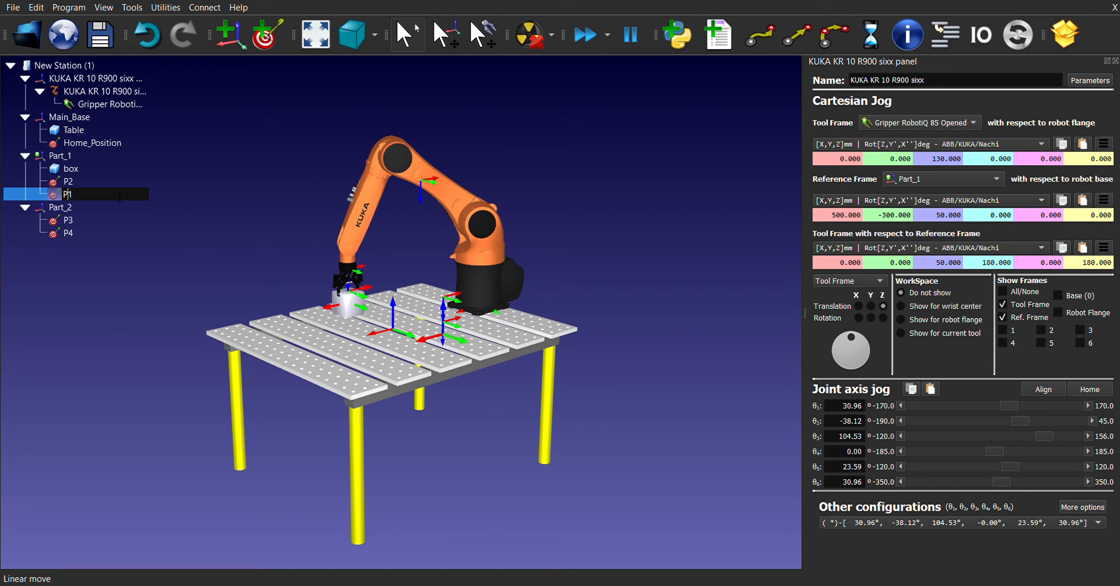
{"action": "key", "text": "Delete"}
{"action": "type", "text": "P"}
{"action": "key", "text": "BackSpace"}
{"action": "type", "text": "2"}
{"action": "double_click", "coordinate": [84, 182]}
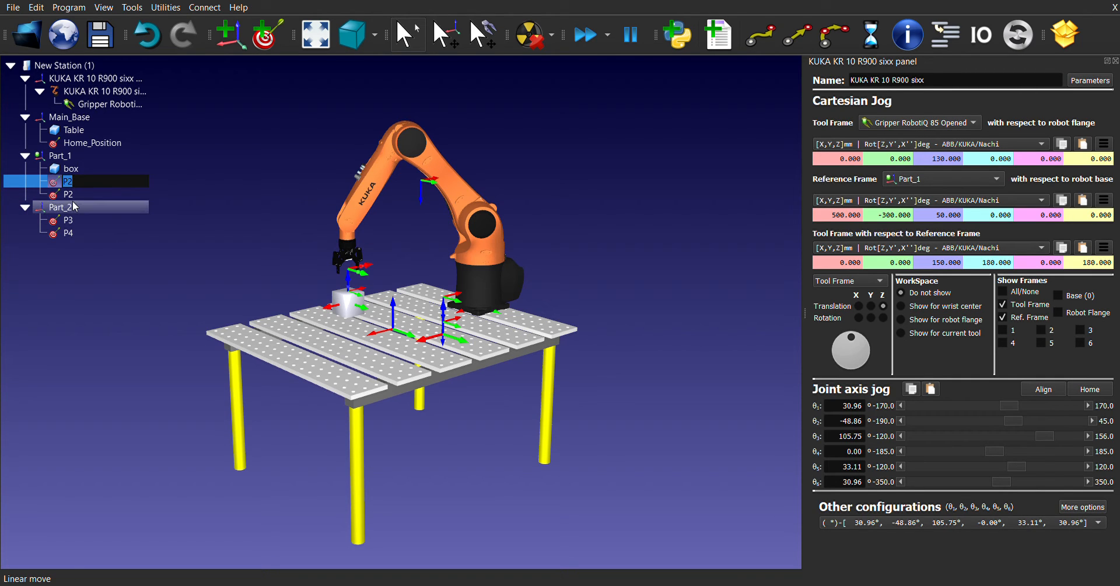
{"action": "key", "text": "BackSpace"}
{"action": "type", "text": "1"}
{"action": "key", "text": "Return"}
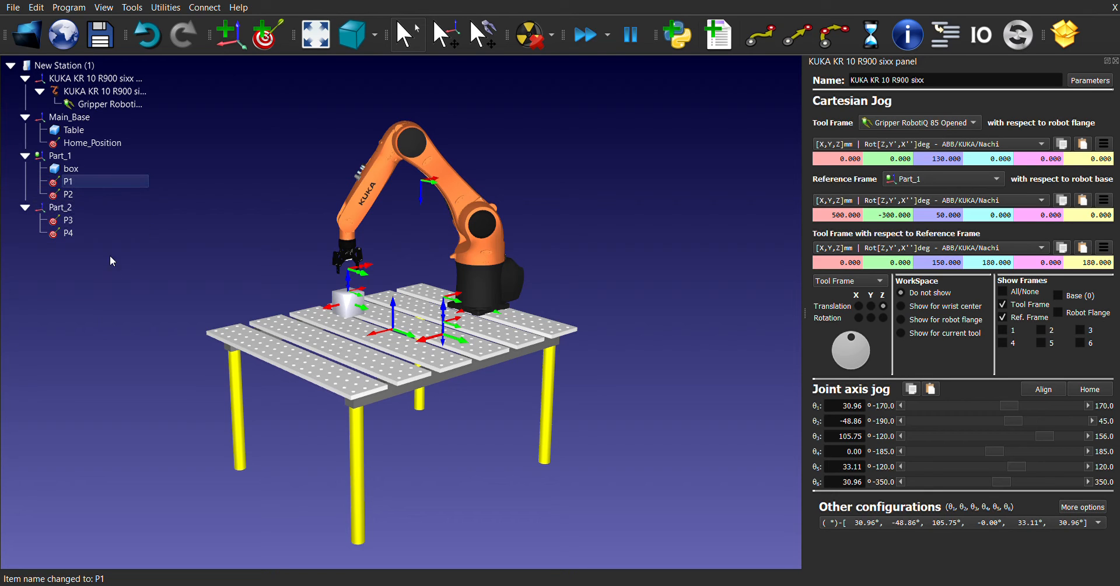
- Move the robot between P1 and P2 under Part_1 to check their approach and pick positions
{"action": "left_click", "coordinate": [91, 181]}
{"action": "left_click", "coordinate": [79, 197]}
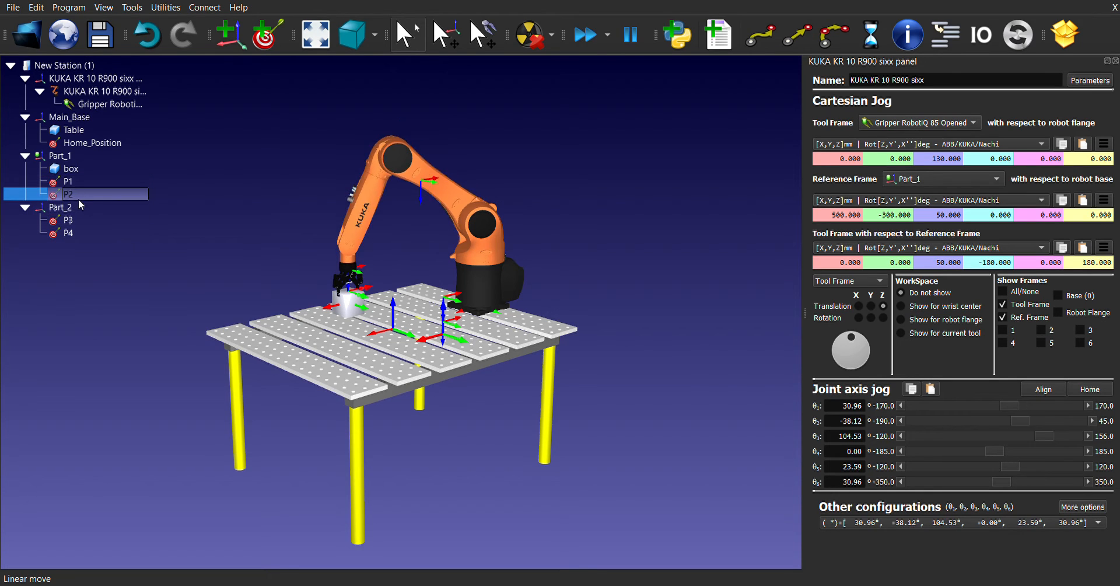
{"action": "left_click", "coordinate": [86, 179]}
{"action": "left_click", "coordinate": [75, 219]}
{"action": "left_click", "coordinate": [74, 231]}
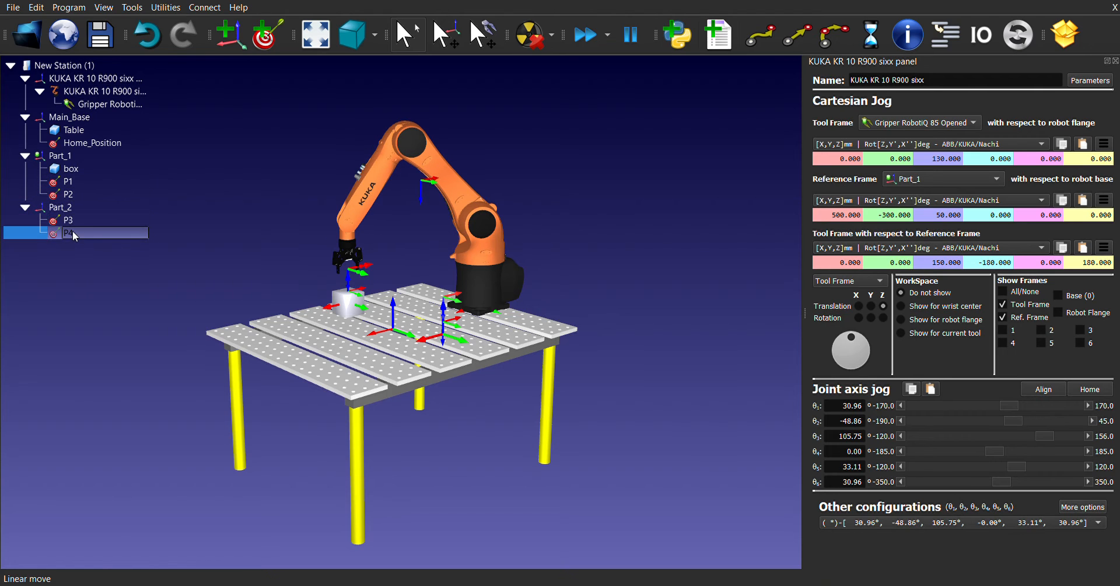
{"action": "left_click", "coordinate": [84, 183]}
{"action": "left_click", "coordinate": [74, 218]}
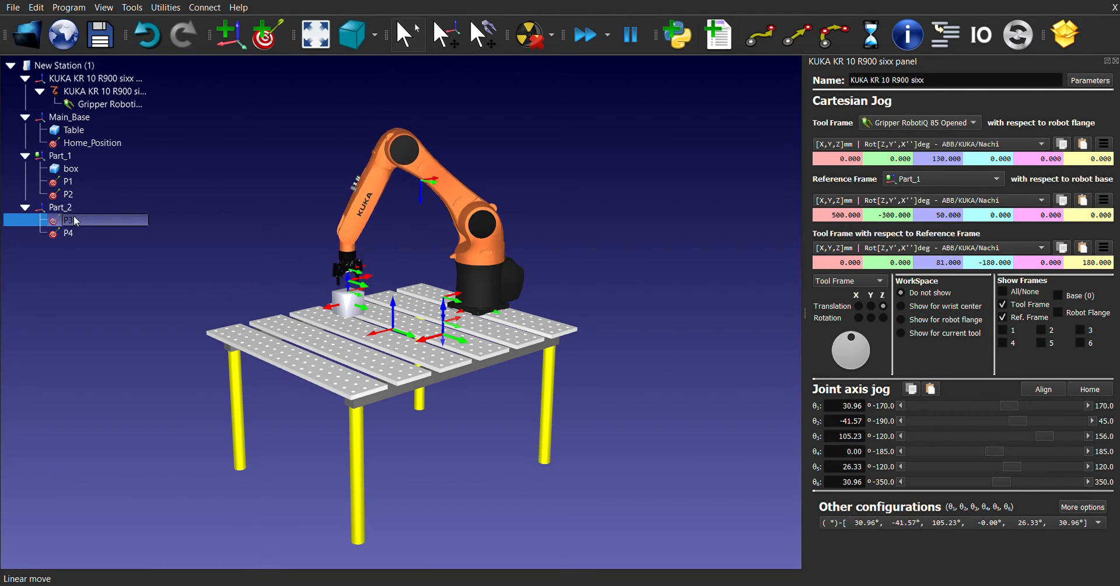
{"action": "left_click", "coordinate": [70, 232]}
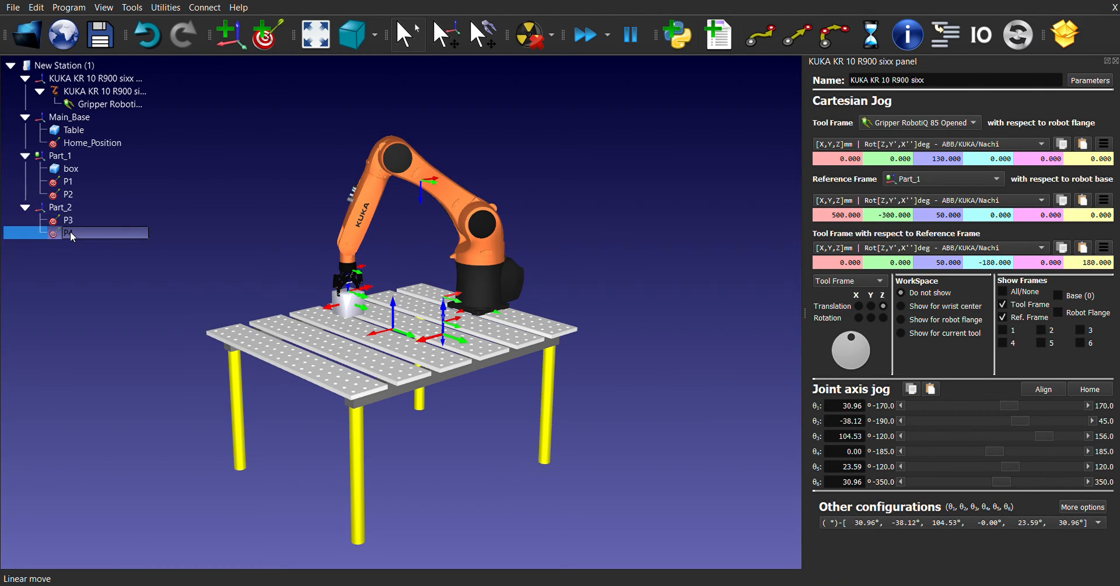
{"action": "left_click", "coordinate": [96, 181]}
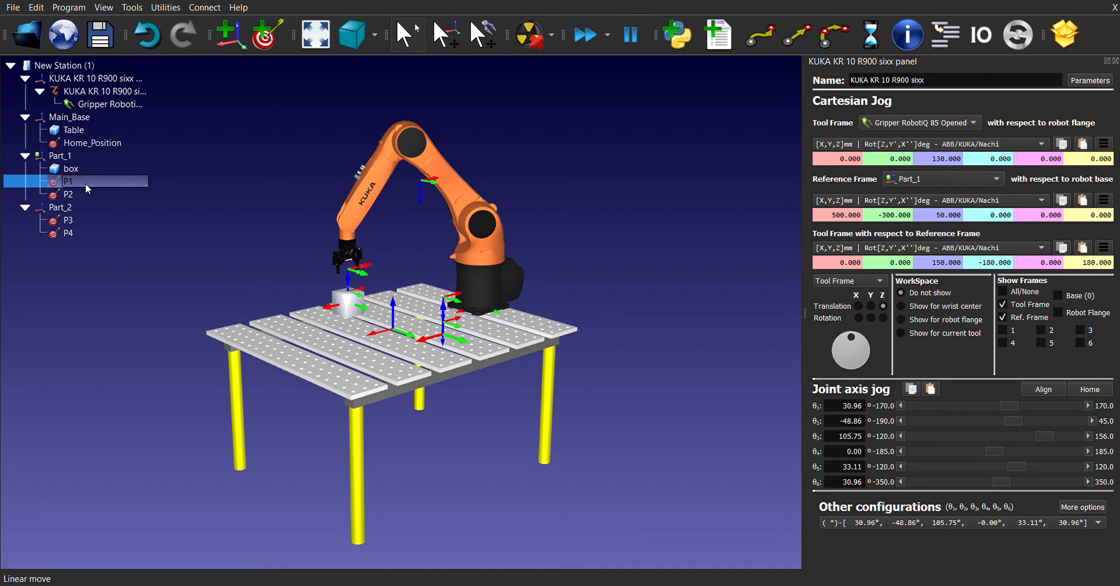
{"action": "left_click", "coordinate": [68, 194]}
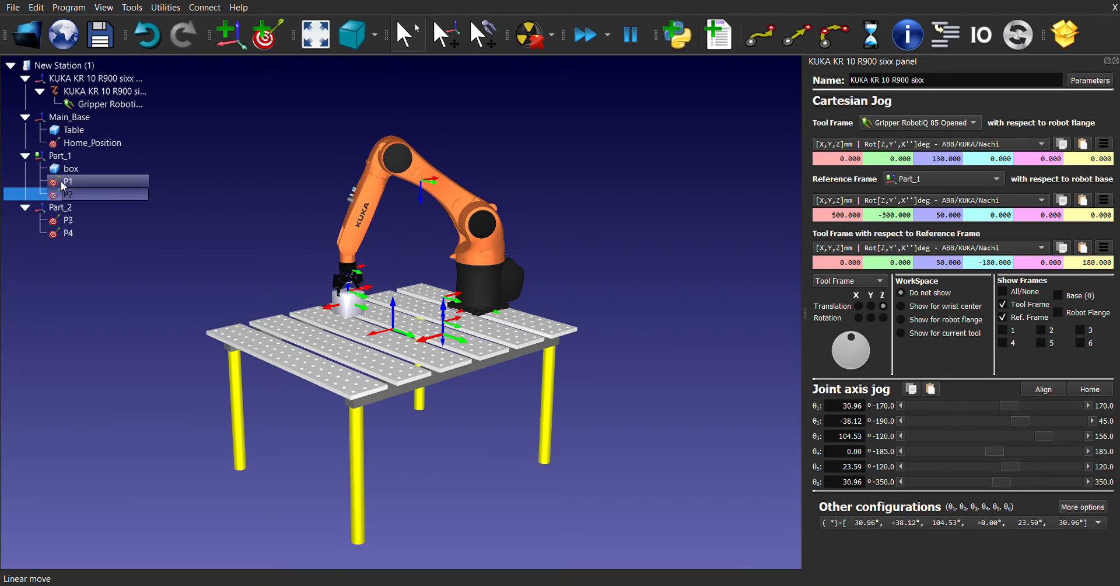
{"action": "left_click", "coordinate": [63, 186]}
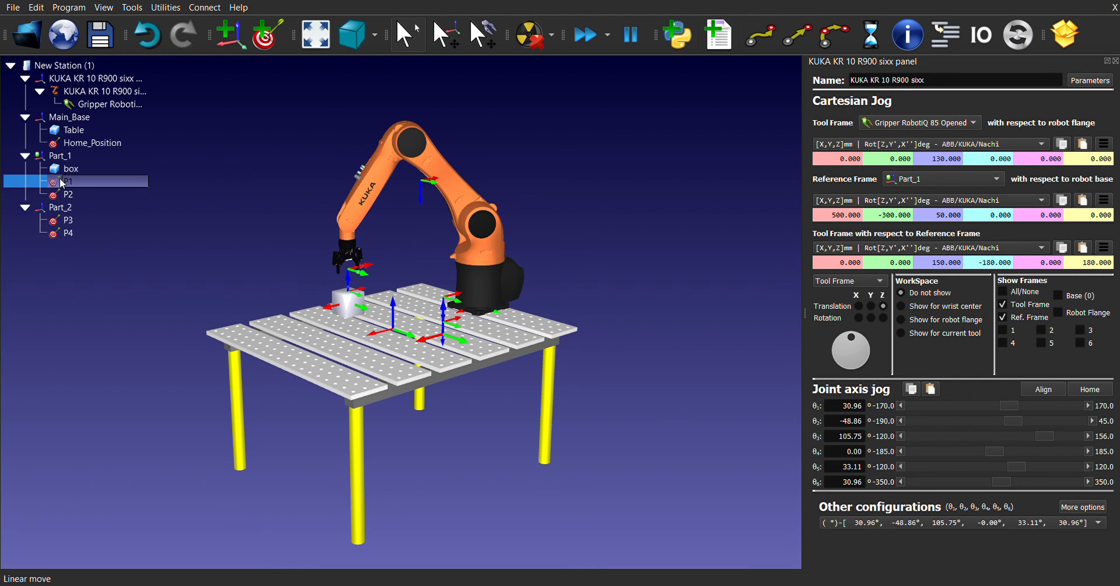
- Switch to the Part_2 reference frame and move the robot between P3 and P4 to compare their heights
{"action": "left_click", "coordinate": [72, 220]}
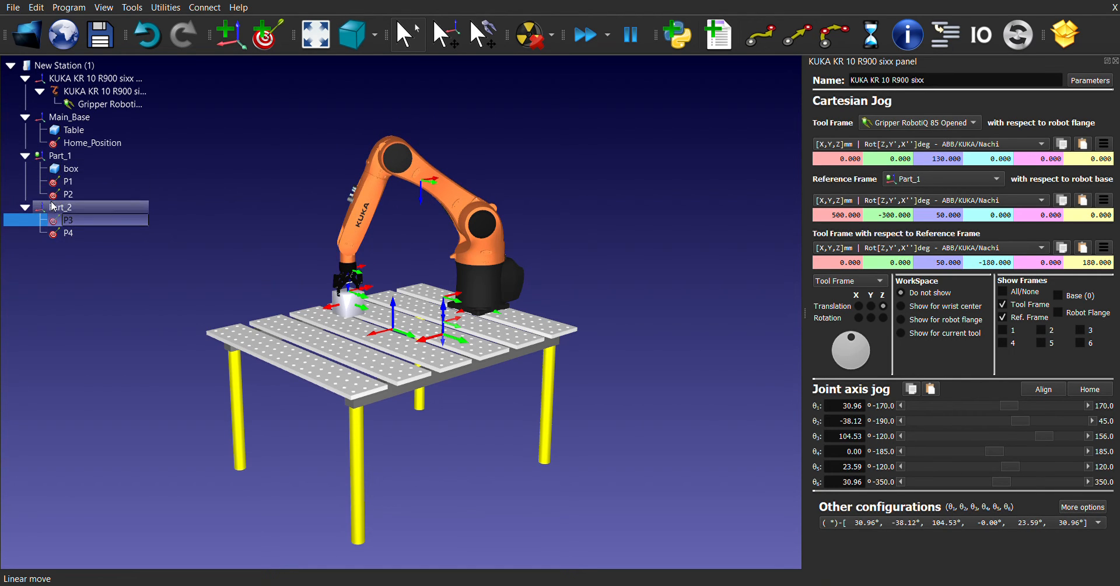
{"action": "left_click", "coordinate": [90, 220]}
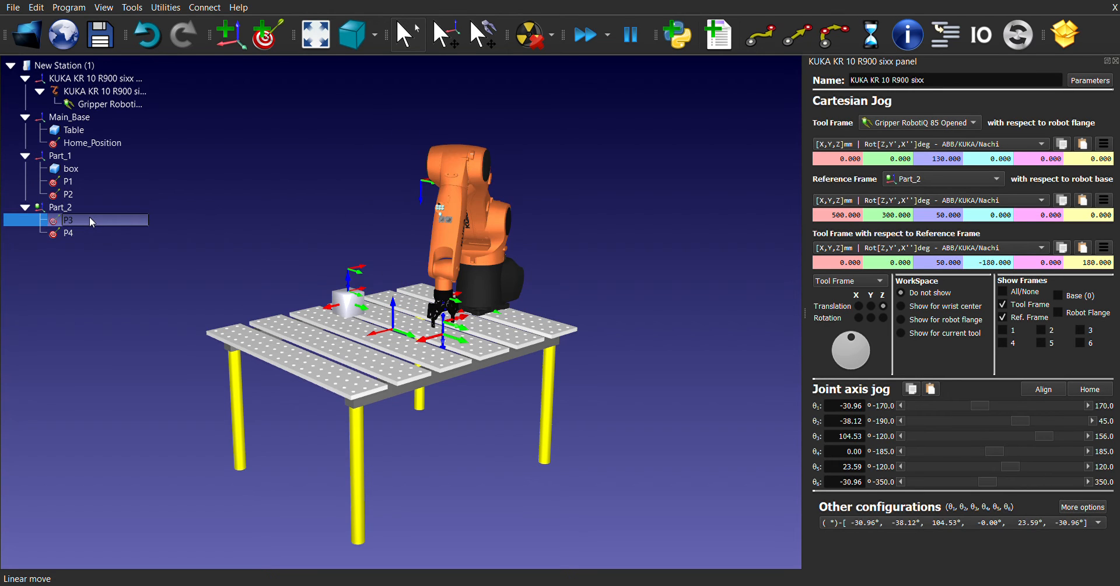
{"action": "left_click", "coordinate": [86, 233]}
{"action": "left_click", "coordinate": [86, 219]}
{"action": "left_click", "coordinate": [84, 233]}
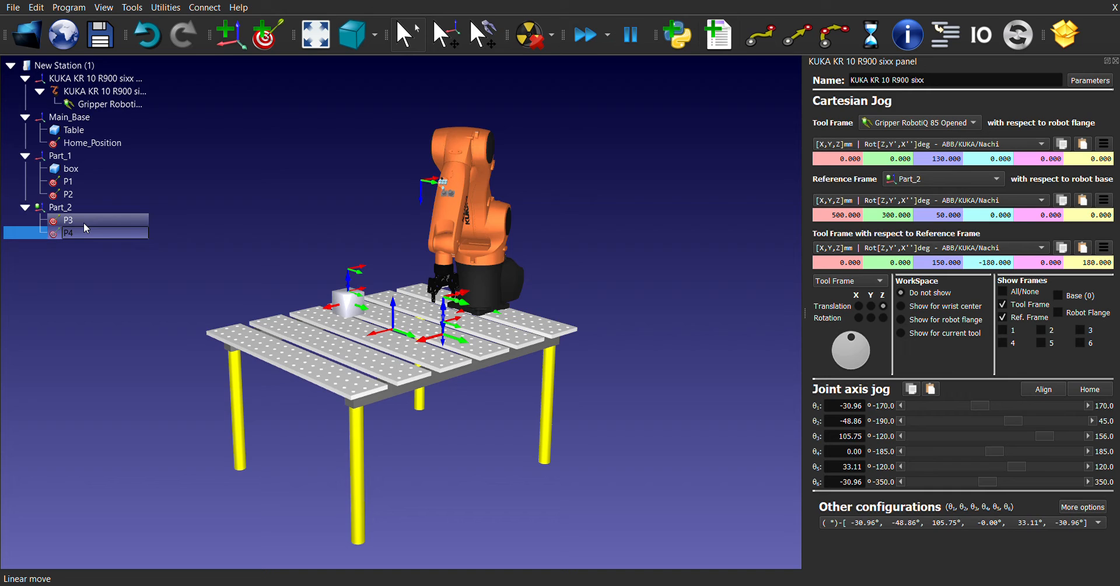
{"action": "left_click", "coordinate": [83, 223]}
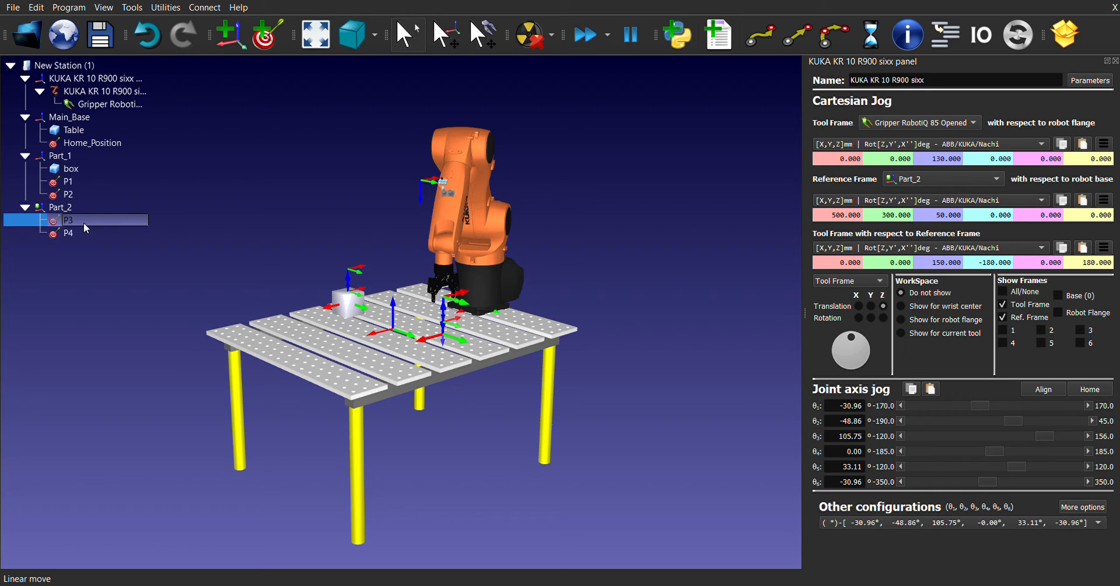
- Place P4 above P3 under Part_2 and swap their names, so the upper target is P3 and the lower P4
{"action": "mouse_move", "coordinate": [84, 235]}
{"action": "left_mouse_down"}
{"action": "mouse_move", "coordinate": [127, 223]}
{"action": "mouse_move", "coordinate": [121, 241]}
{"action": "mouse_move", "coordinate": [82, 225]}
{"action": "left_mouse_up"}
{"action": "left_click", "coordinate": [82, 224]}
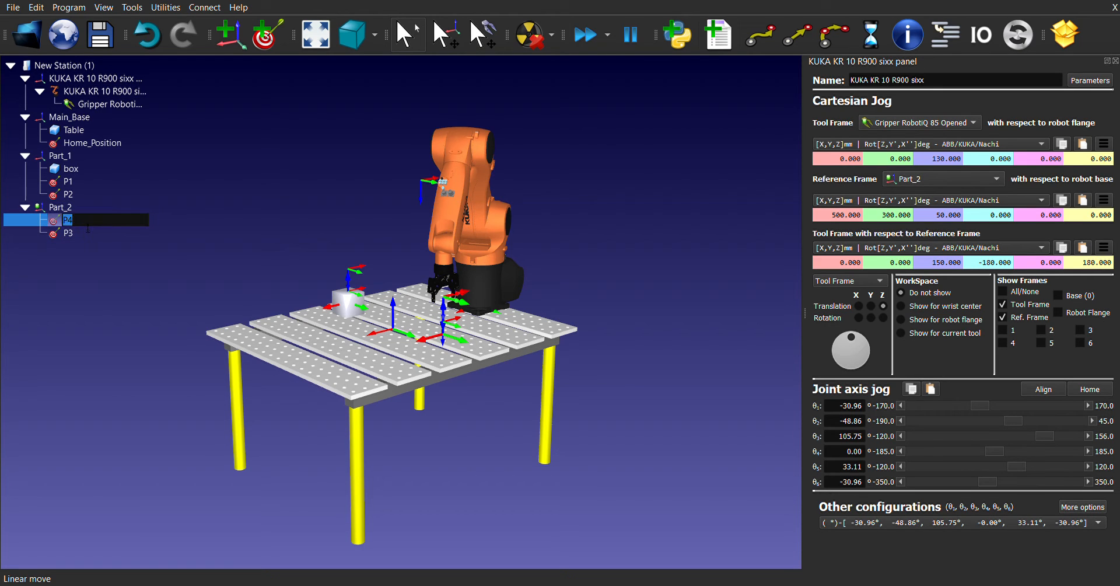
{"action": "type", "text": "P3"}
{"action": "left_click", "coordinate": [76, 232]}
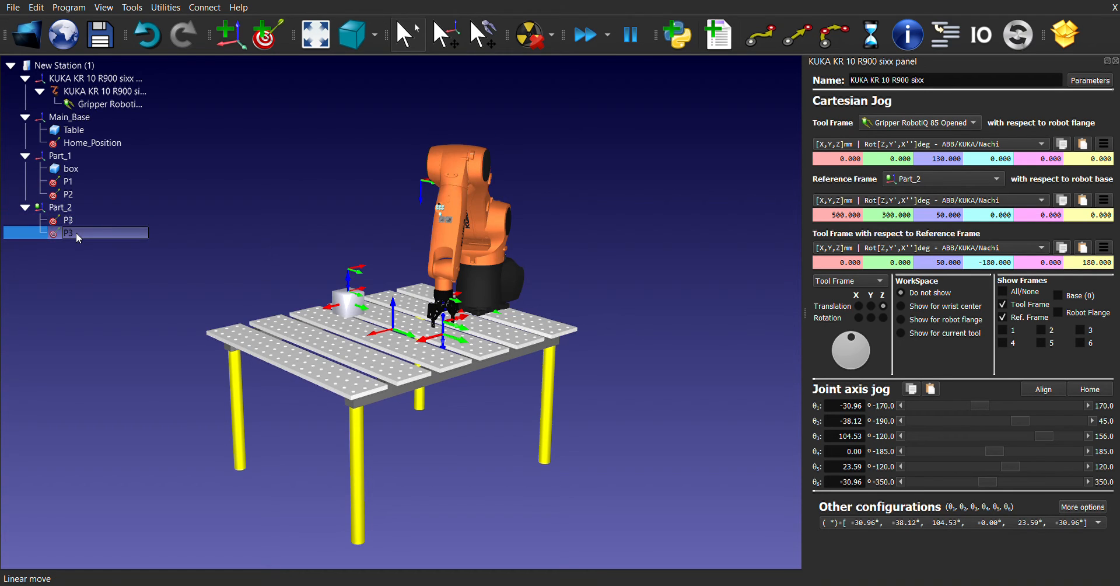
{"action": "left_click", "coordinate": [76, 232]}
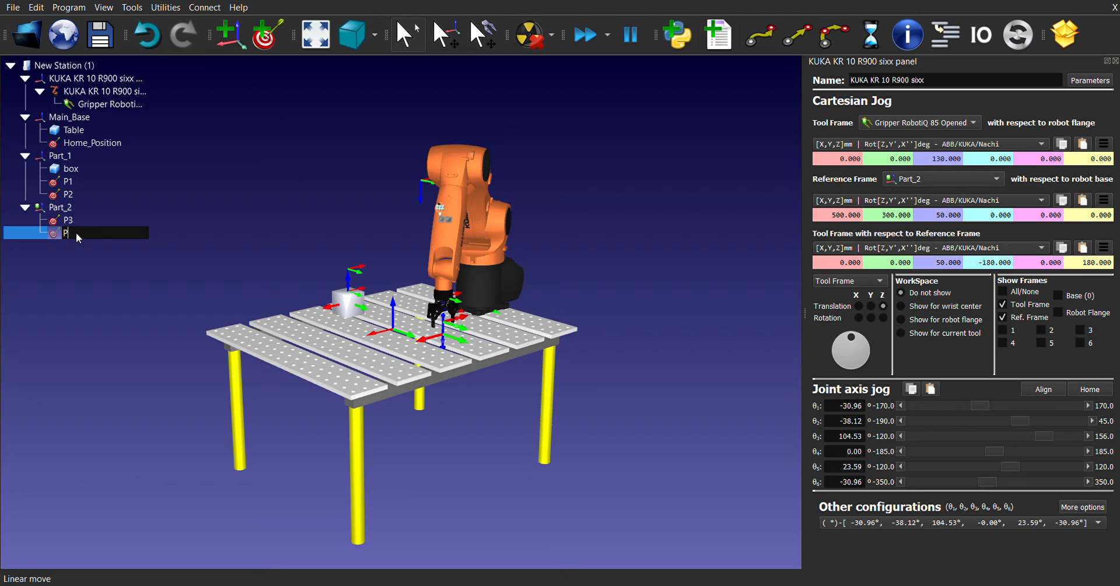
{"action": "key", "text": "Return"}
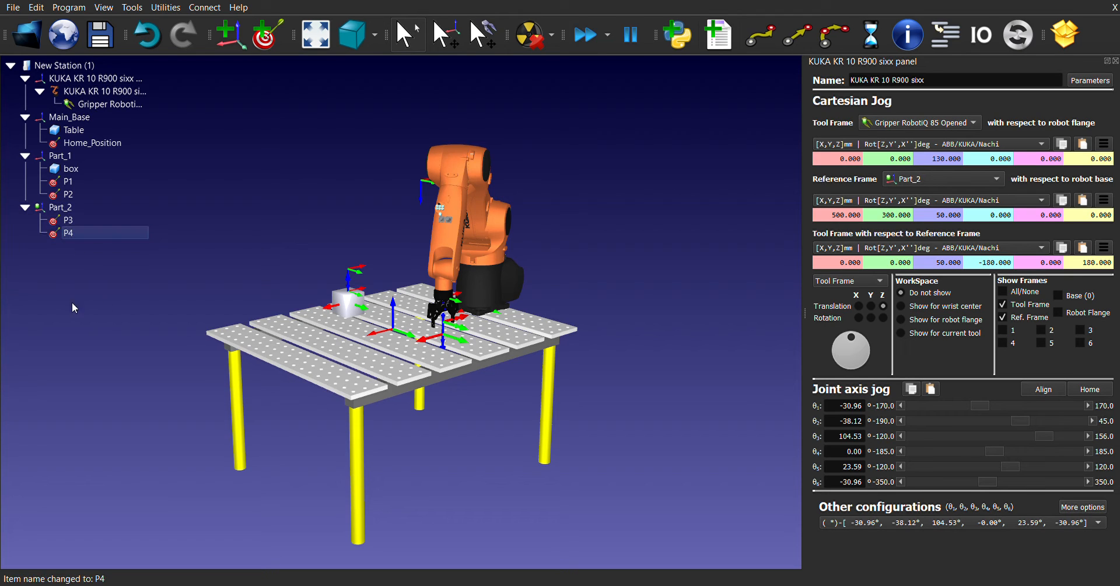
- Make Main_Base the active reference frame and return the robot to Home_Position
{"action": "left_click", "coordinate": [72, 194]}
{"action": "left_click", "coordinate": [72, 182]}
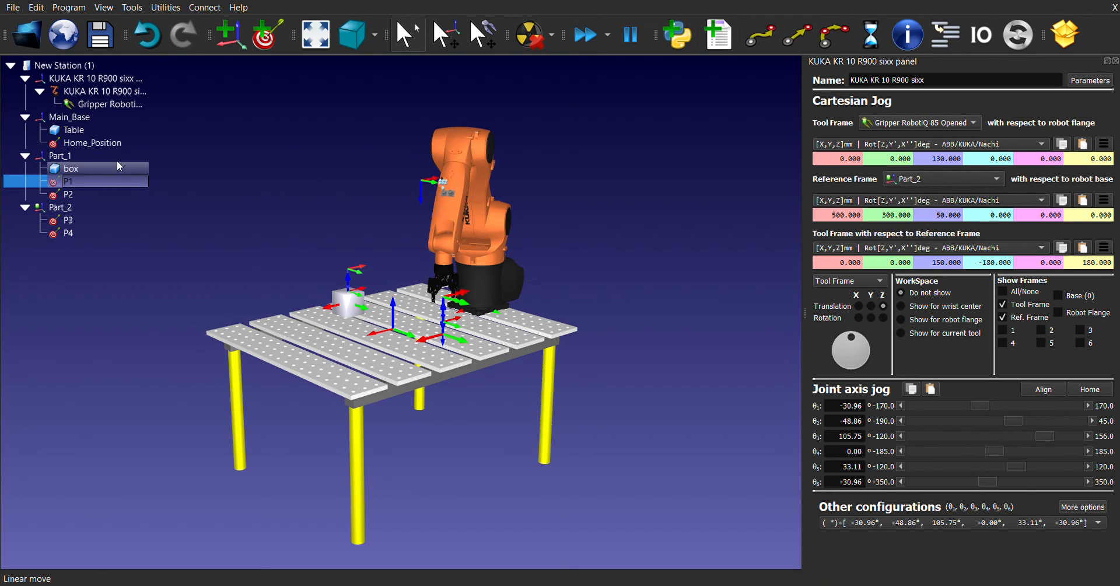
{"action": "left_click", "coordinate": [81, 117]}
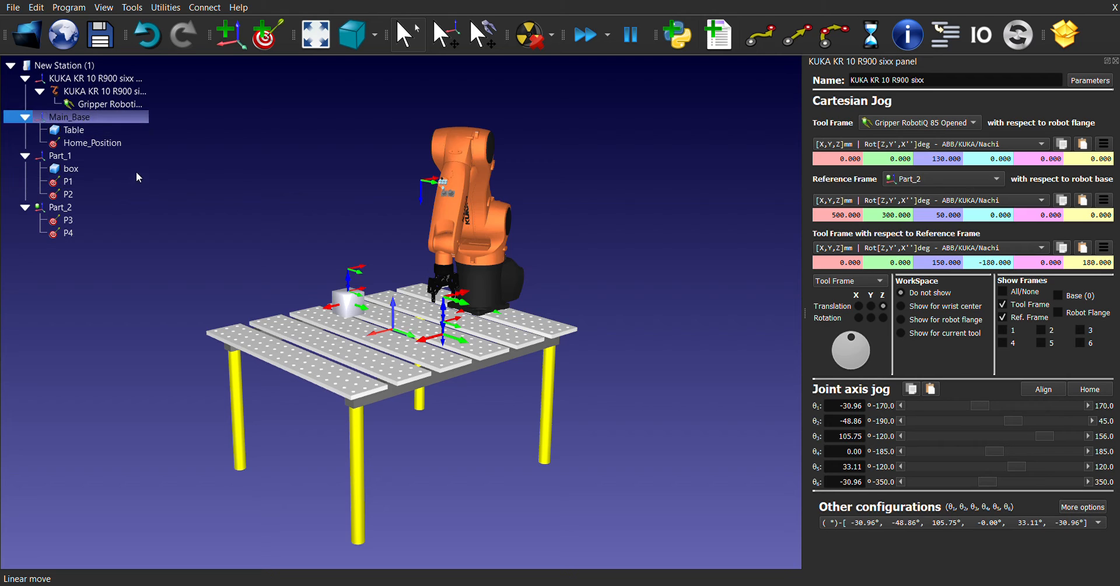
{"action": "left_click", "coordinate": [117, 143]}
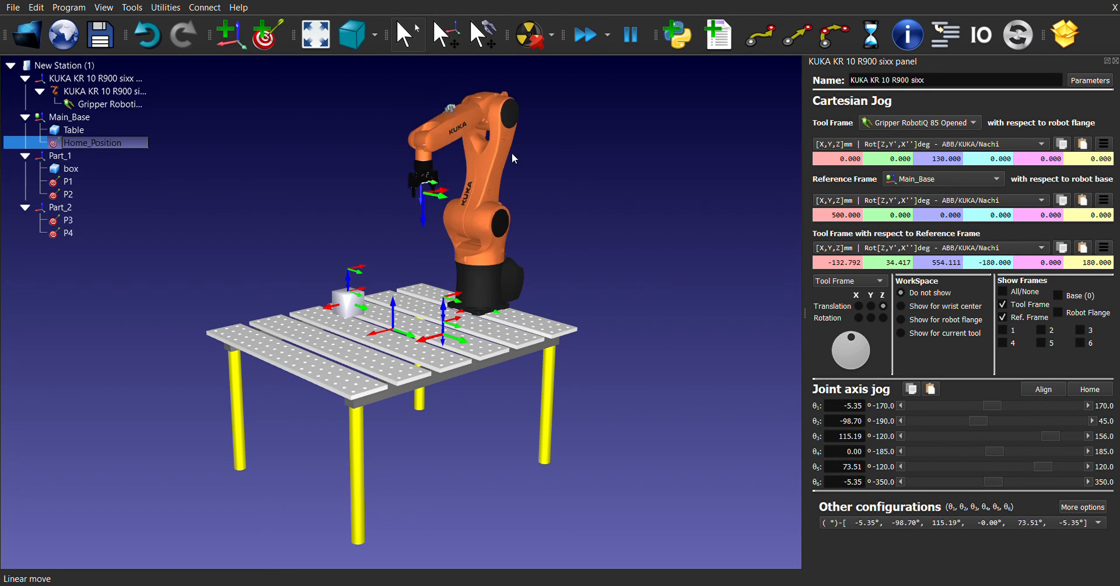
- Create a new robot program named Pick_Part_1
{"action": "left_click", "coordinate": [709, 46]}
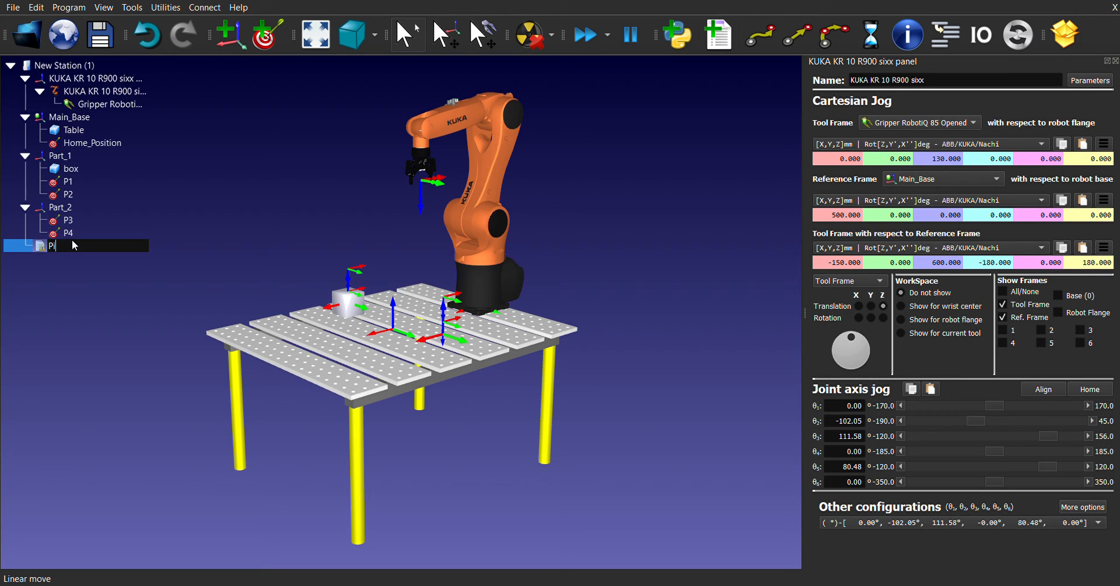
{"action": "type", "text": "Pick_Part_1"}
{"action": "key", "text": "Return"}
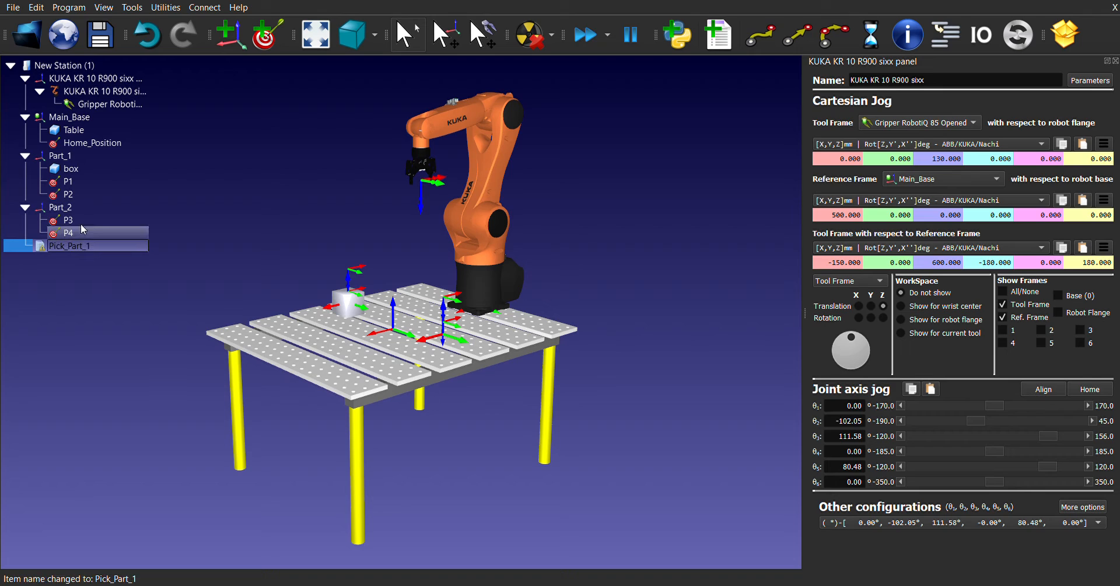
{"action": "left_click", "coordinate": [75, 168]}
{"action": "left_click", "coordinate": [53, 293]}
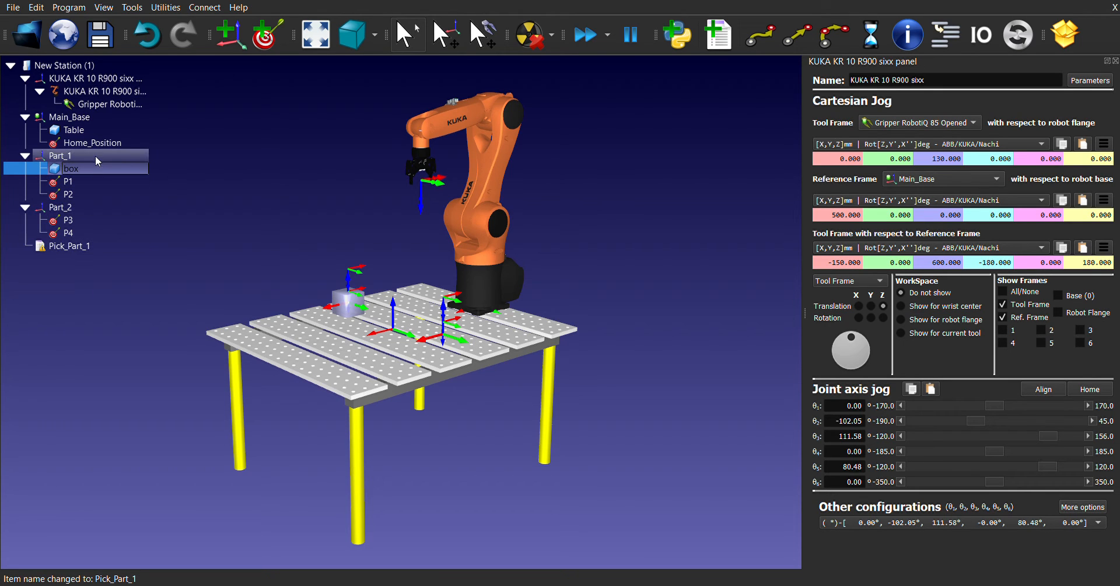
- Make Part_1 the active reference frame, move the robot to P1, and add a joint move to P1 in Pick_Part_1
{"action": "left_click", "coordinate": [81, 118]}
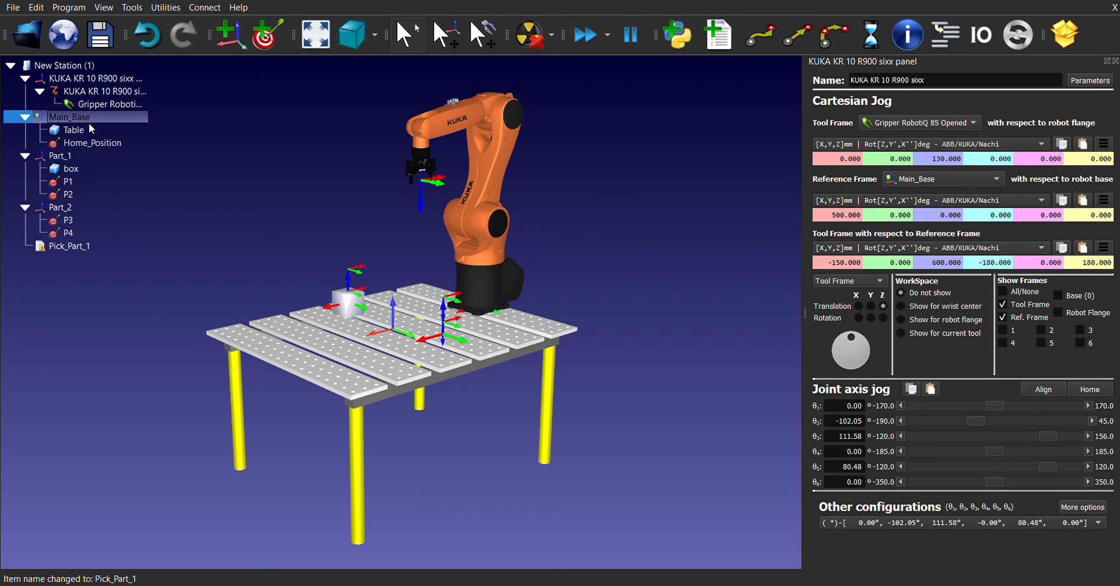
{"action": "left_click", "coordinate": [86, 156]}
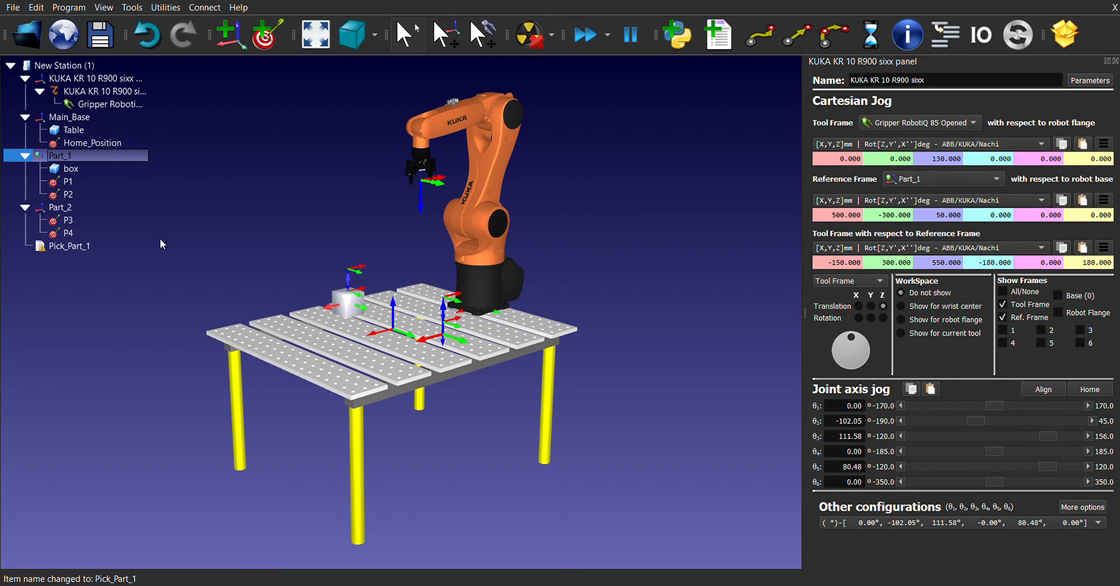
{"action": "double_click", "coordinate": [84, 180]}
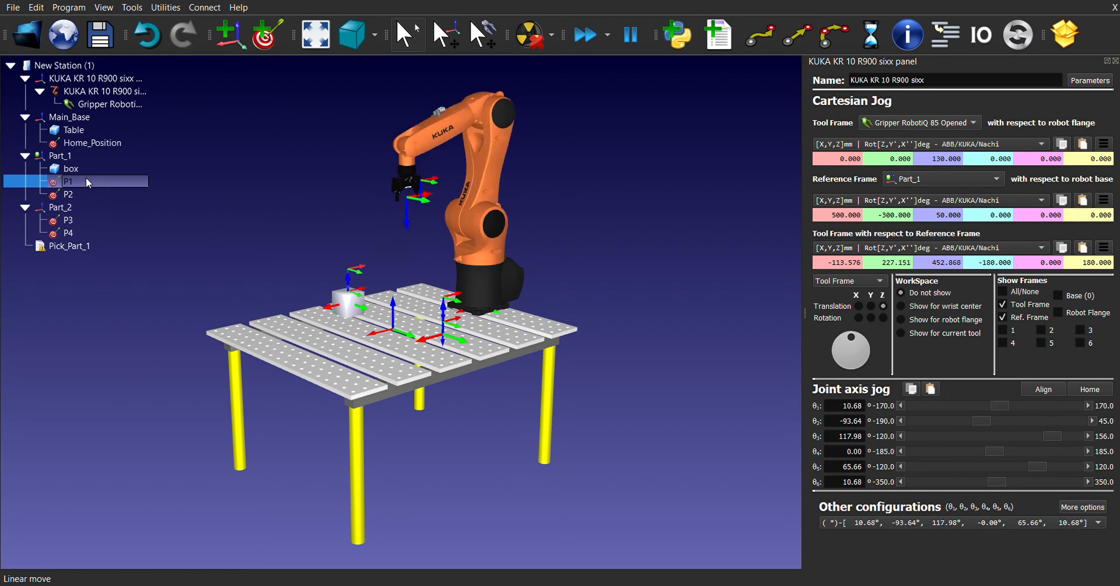
{"action": "left_click", "coordinate": [771, 37]}
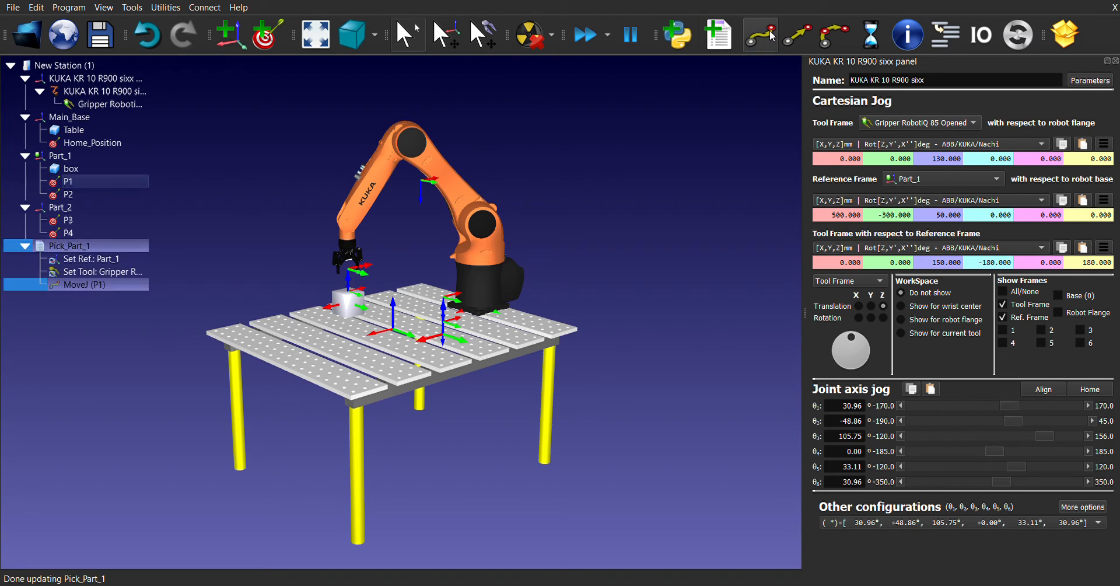
- Add linear moves to P2 and back to P1 in Pick_Part_1, moving the robot to each target first
{"action": "double_click", "coordinate": [110, 195]}
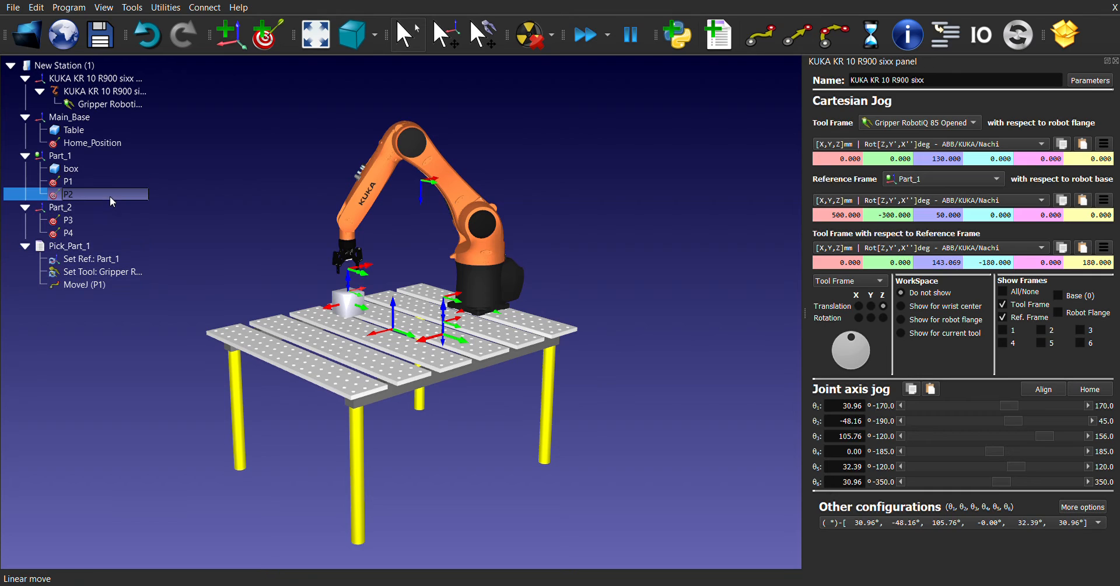
{"action": "left_click", "coordinate": [791, 43]}
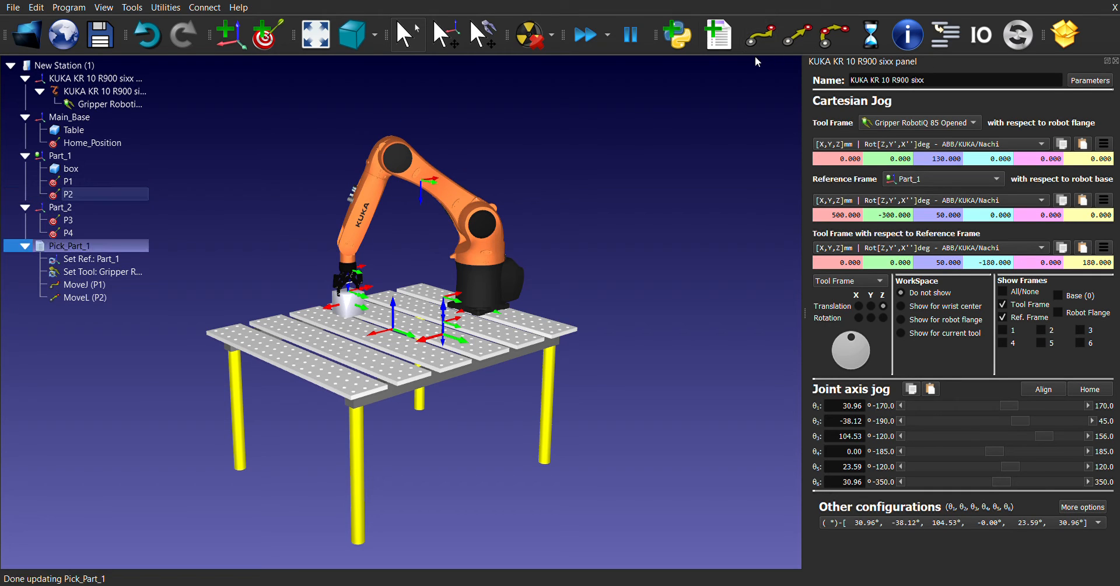
{"action": "double_click", "coordinate": [81, 182]}
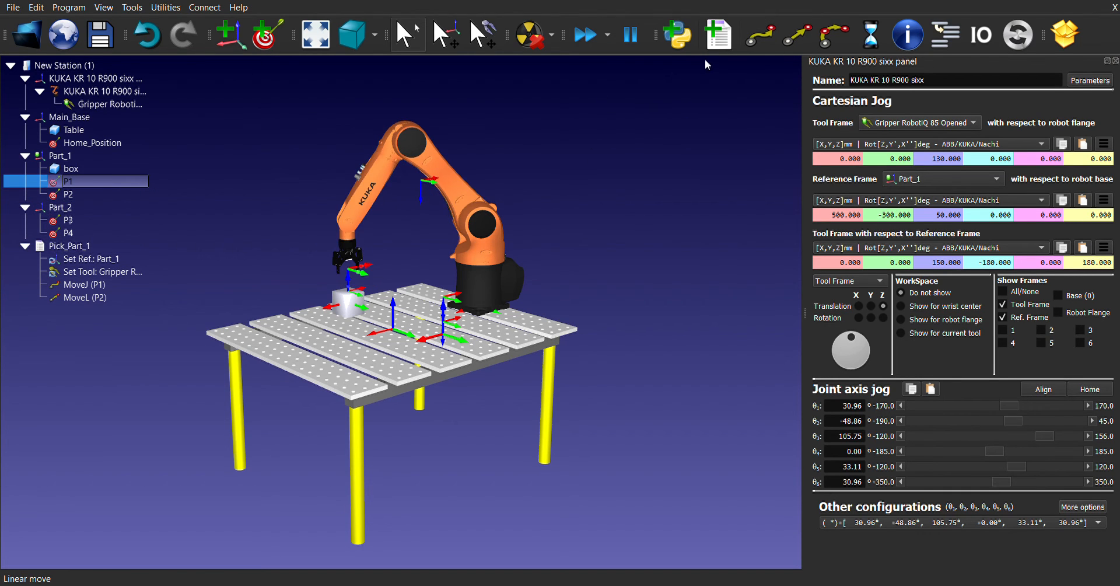
{"action": "left_click", "coordinate": [796, 42]}
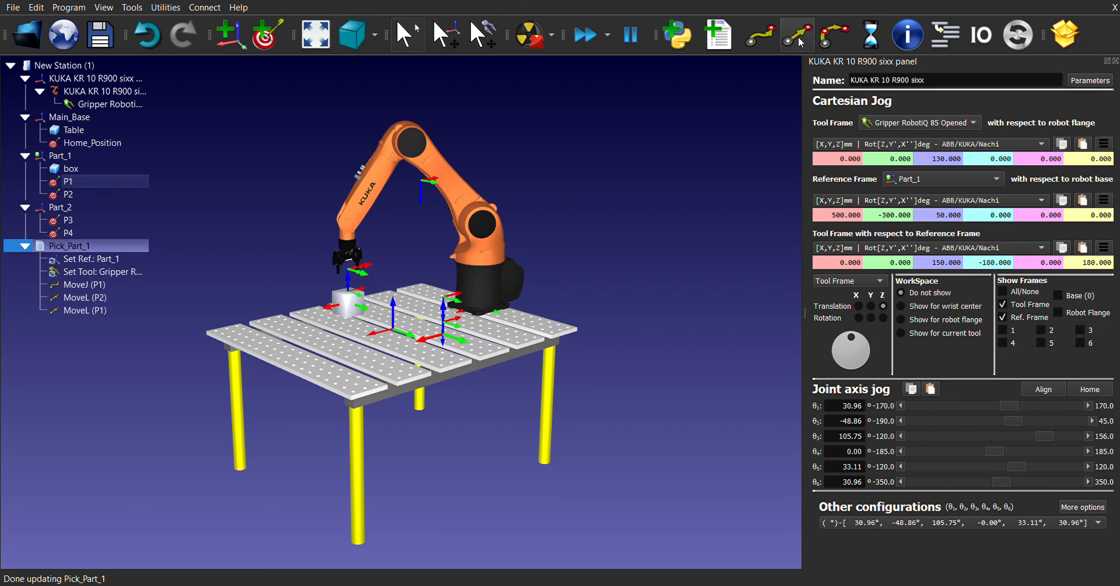
- Insert a simulation event that attaches the object to the gripper after the linear move to P2 in Pick_Part_1
{"action": "left_click", "coordinate": [94, 300]}
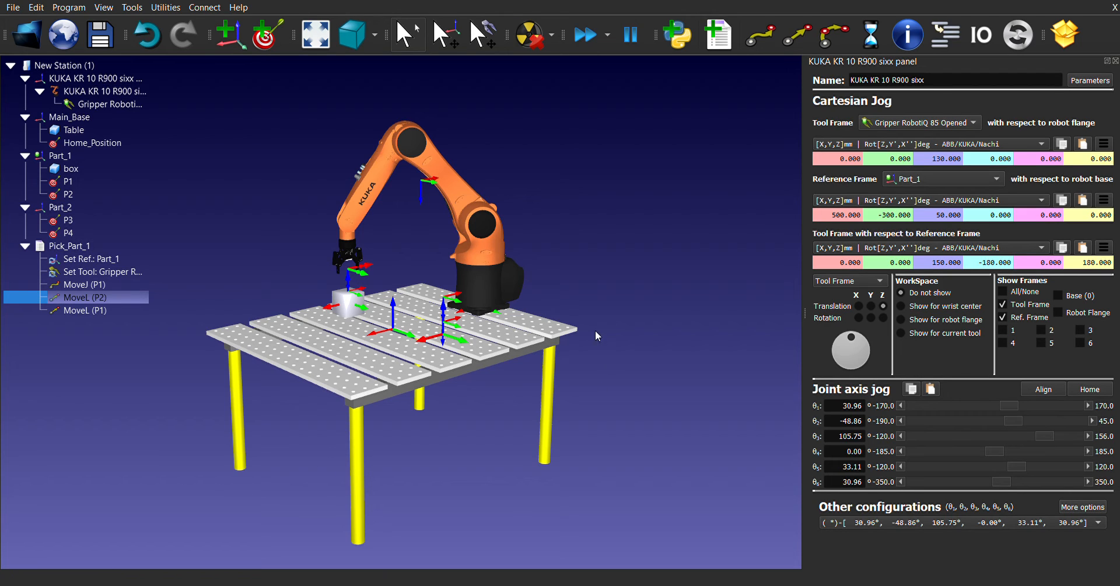
{"action": "left_click", "coordinate": [710, 351]}
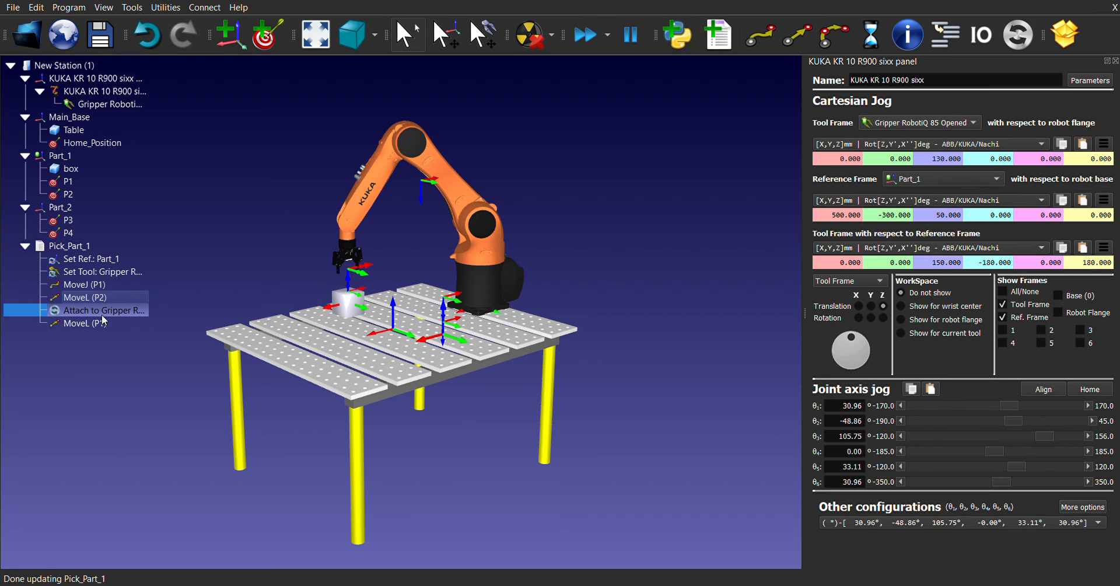
- Run the Pick_Part_1 instructions one by one, from the joint move to P1 through the attach event to the final linear move
{"action": "left_click", "coordinate": [102, 286]}
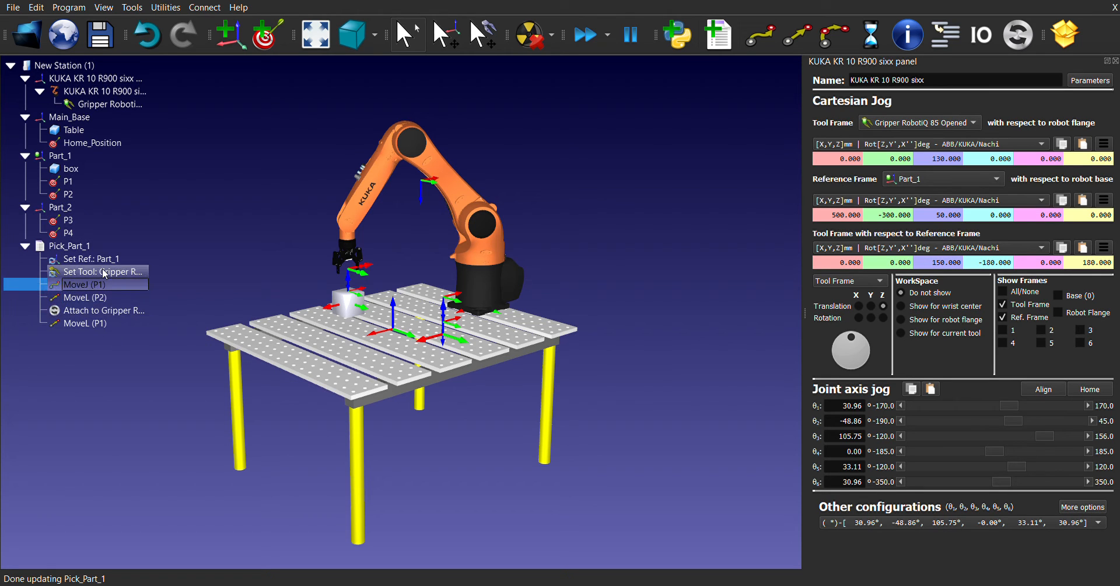
{"action": "left_click", "coordinate": [83, 295]}
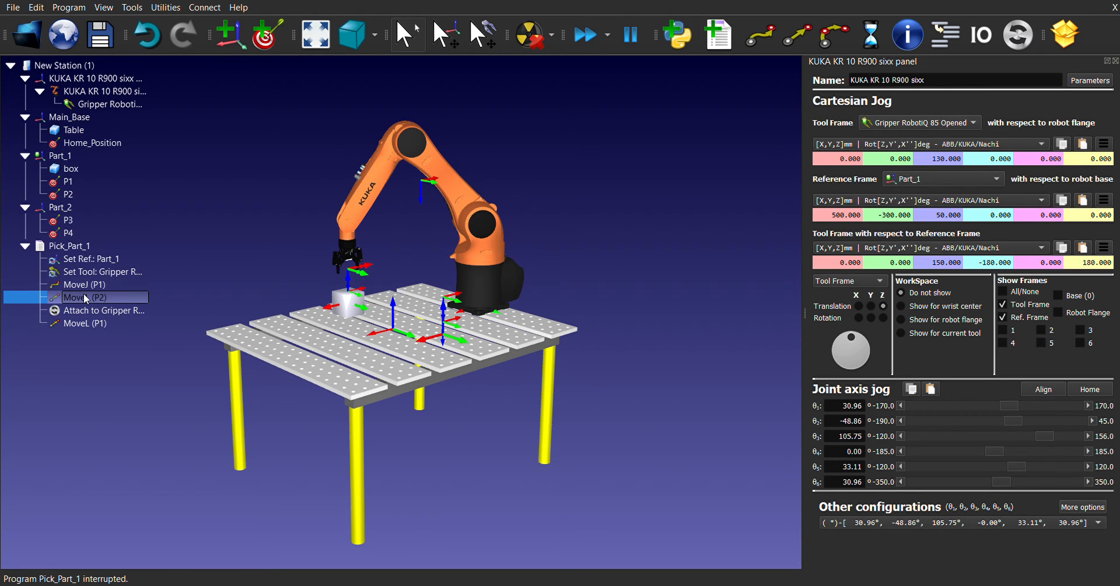
{"action": "left_click", "coordinate": [85, 309]}
{"action": "left_click", "coordinate": [85, 323]}
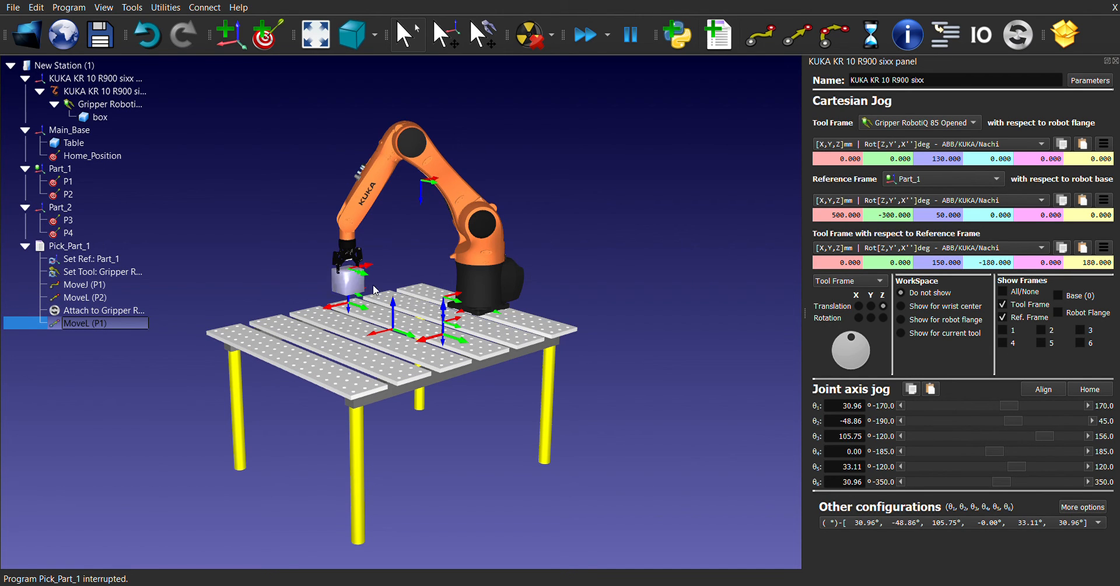
{"action": "left_click", "coordinate": [233, 286]}
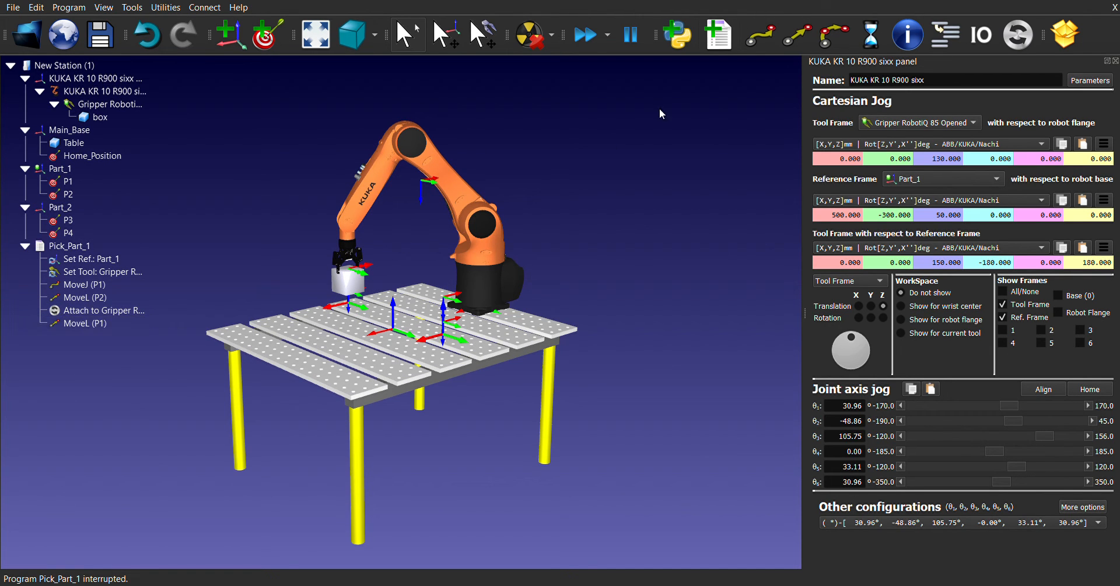
- Create a new robot program named Place_Part_2
{"action": "left_click", "coordinate": [719, 35]}
{"action": "left_click", "coordinate": [67, 337]}
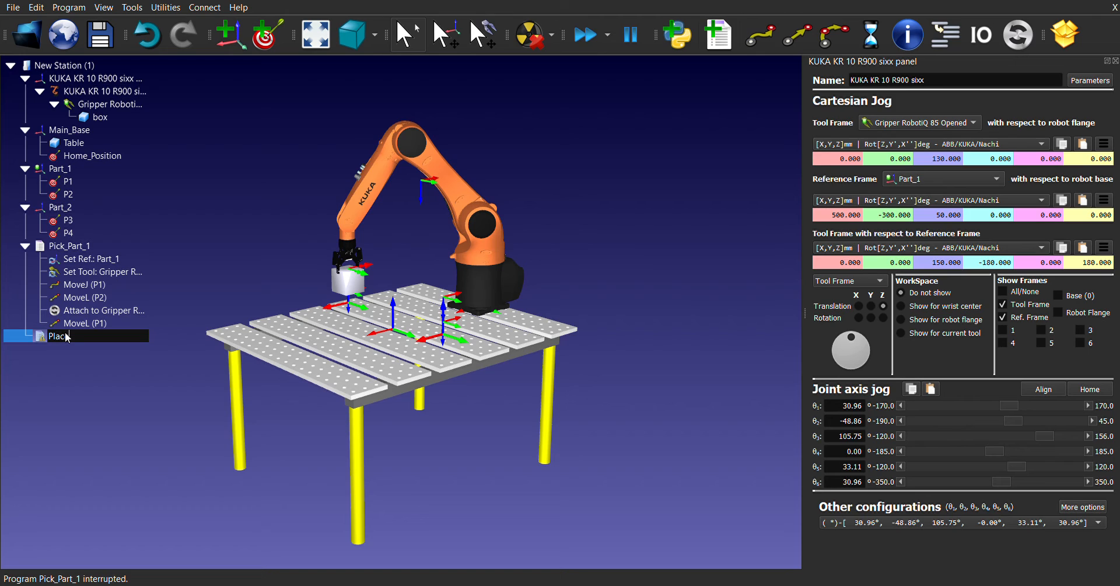
{"action": "type", "text": "Place_Part_2"}
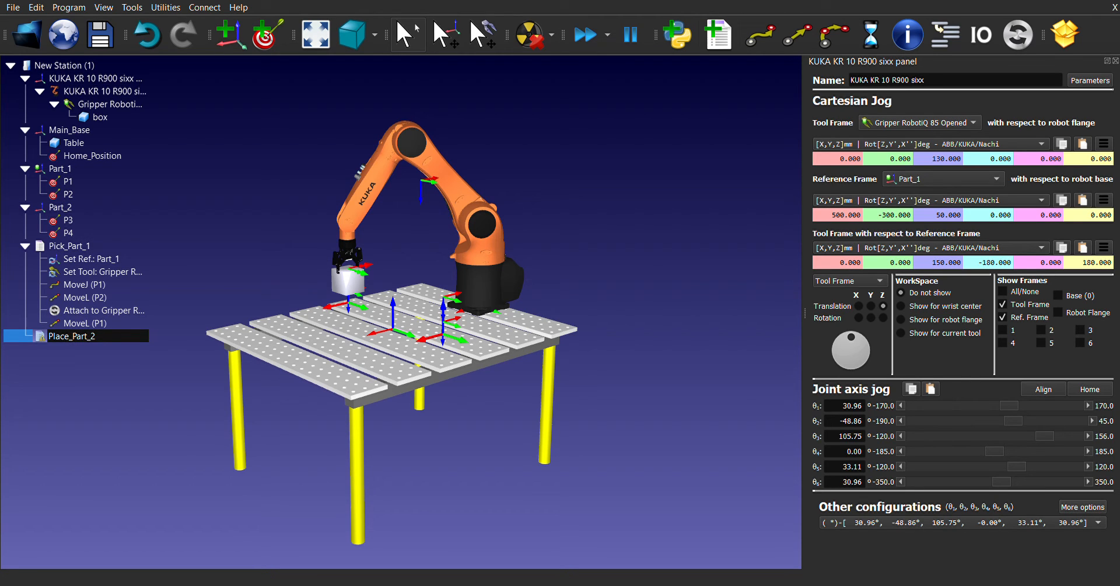
{"action": "key", "text": "Return"}
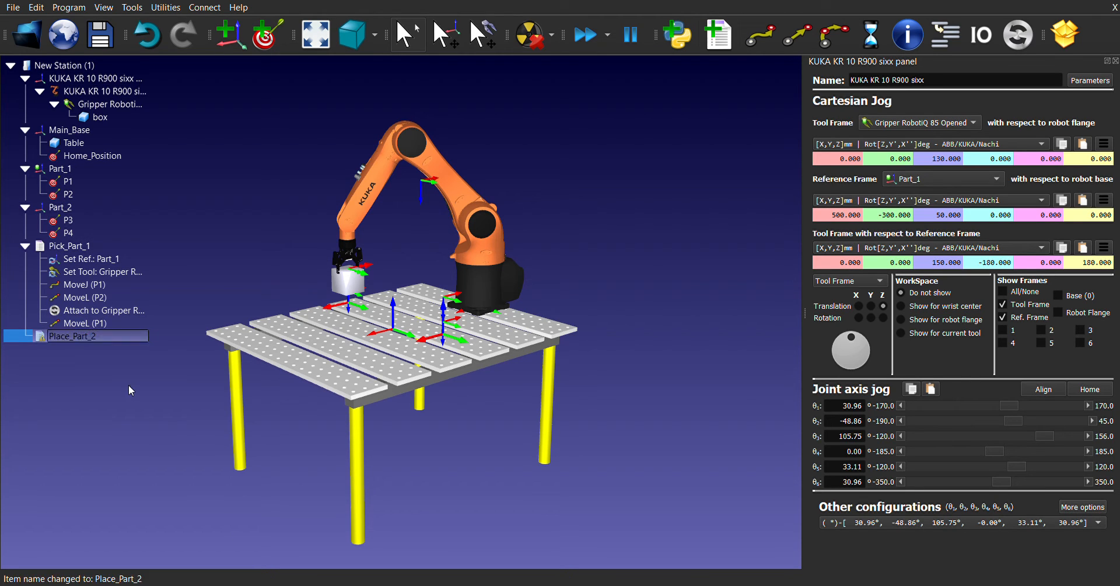
- Make Part_2 the active reference frame, move the robot to P3, and add a joint move to P3 in Place_Part_2
{"action": "left_click", "coordinate": [70, 207]}
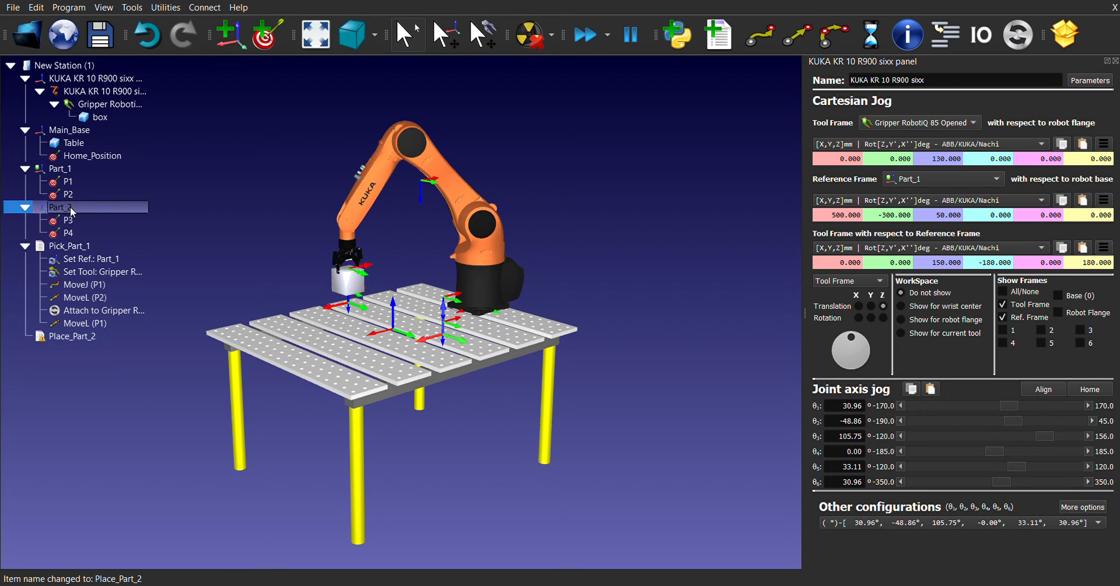
{"action": "left_click", "coordinate": [118, 263]}
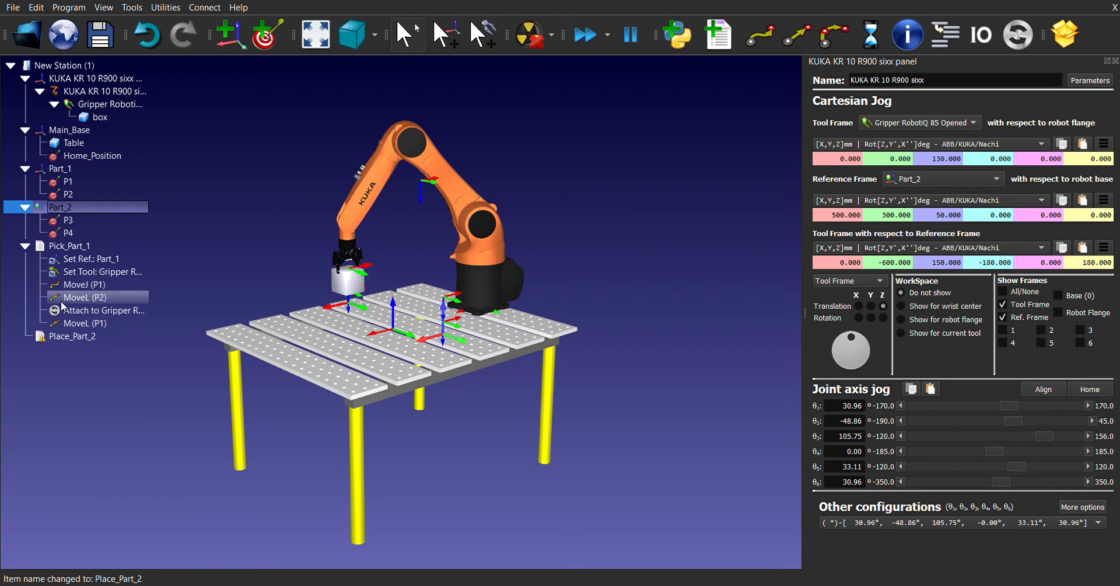
{"action": "double_click", "coordinate": [71, 220]}
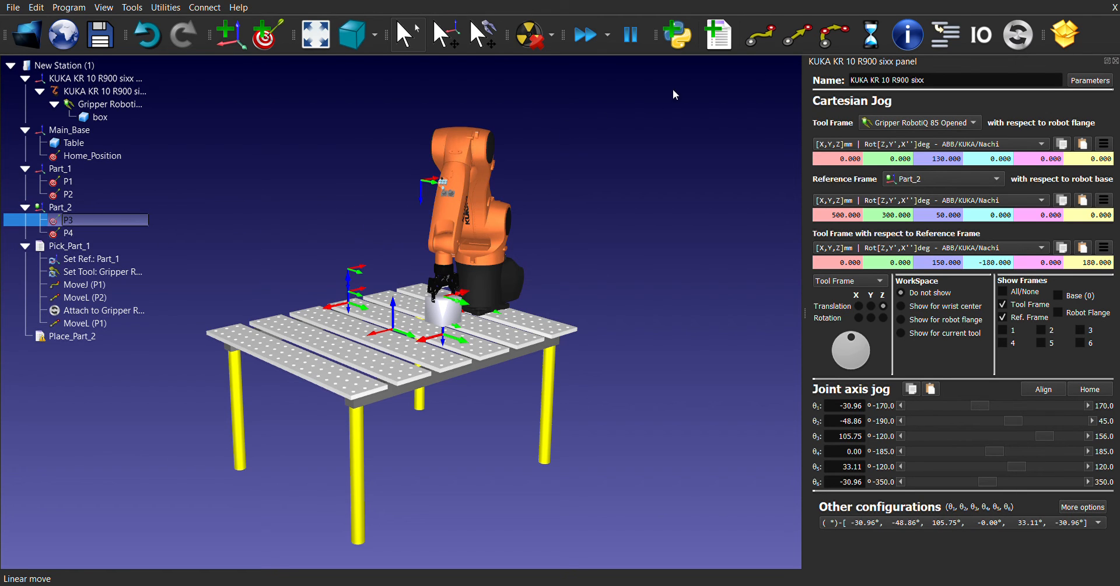
{"action": "left_click", "coordinate": [770, 44]}
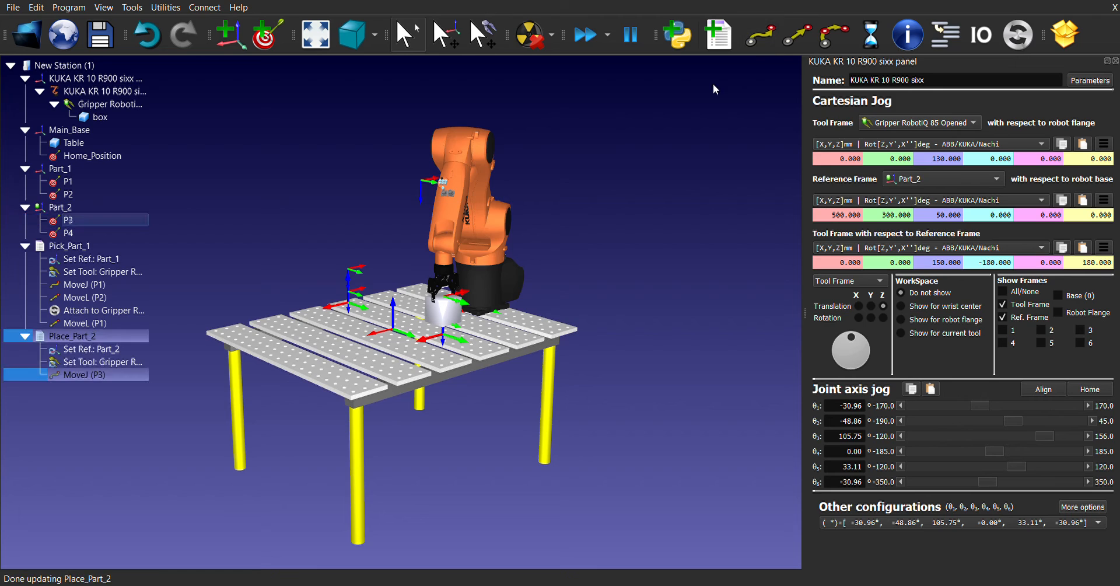
- Add linear moves to P4 and back to P3 in Place_Part_2, moving the robot to each target first
{"action": "double_click", "coordinate": [99, 230]}
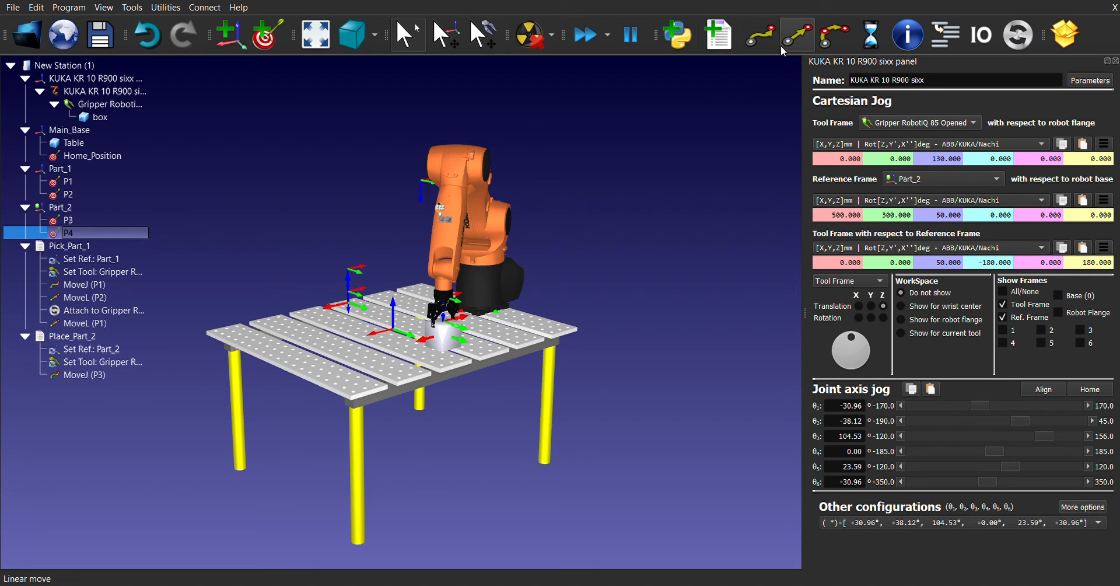
{"action": "left_click", "coordinate": [796, 38]}
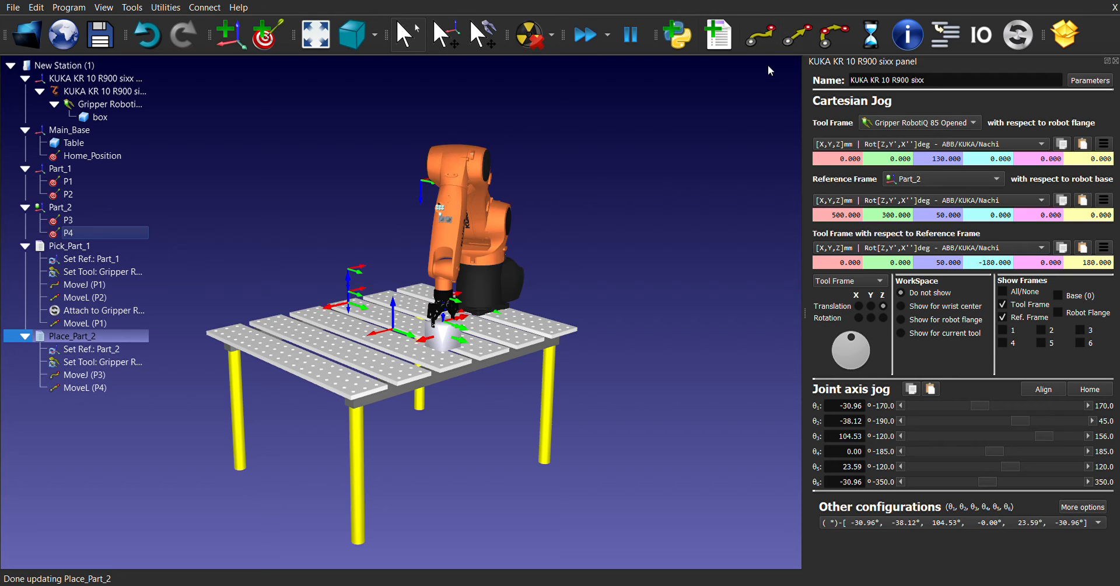
{"action": "double_click", "coordinate": [107, 220]}
{"action": "left_click", "coordinate": [794, 41]}
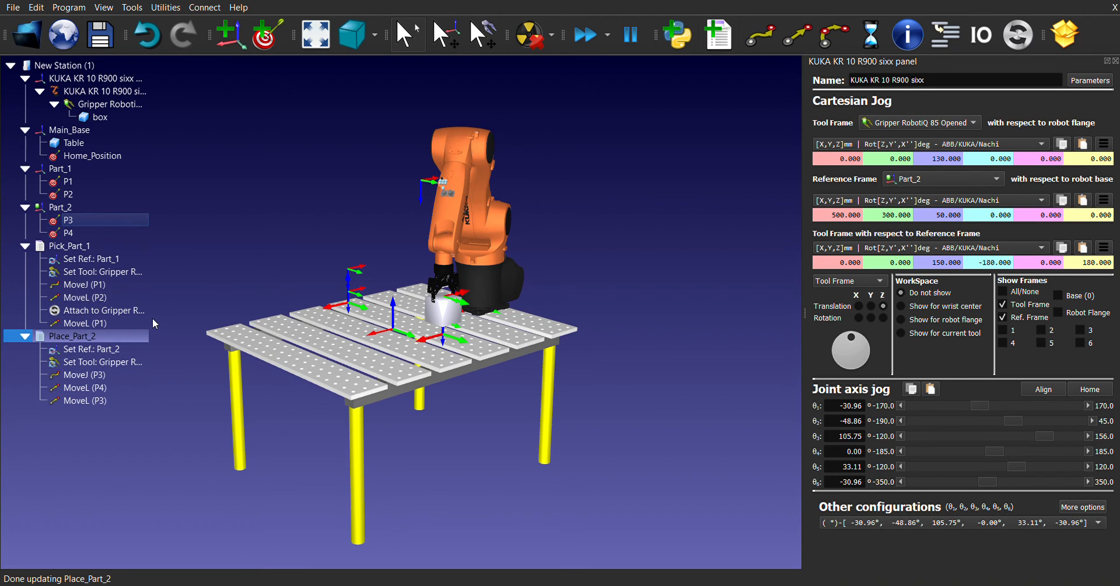
- Run the linear move to P4 in Place_Part_2 and insert an event after it that detaches the object from the gripper
{"action": "left_click", "coordinate": [124, 388]}
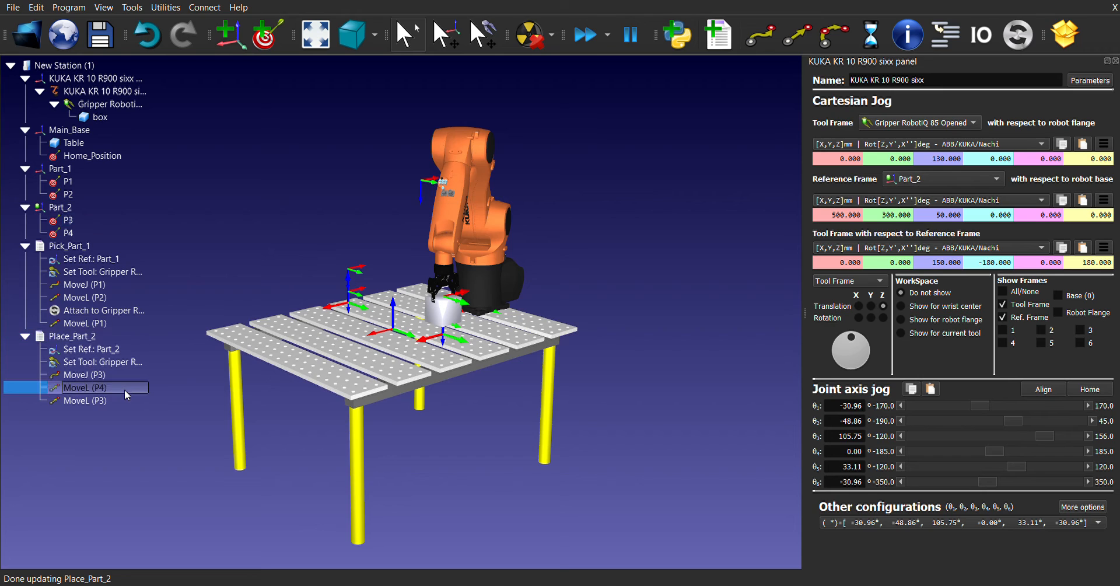
{"action": "double_click", "coordinate": [103, 387]}
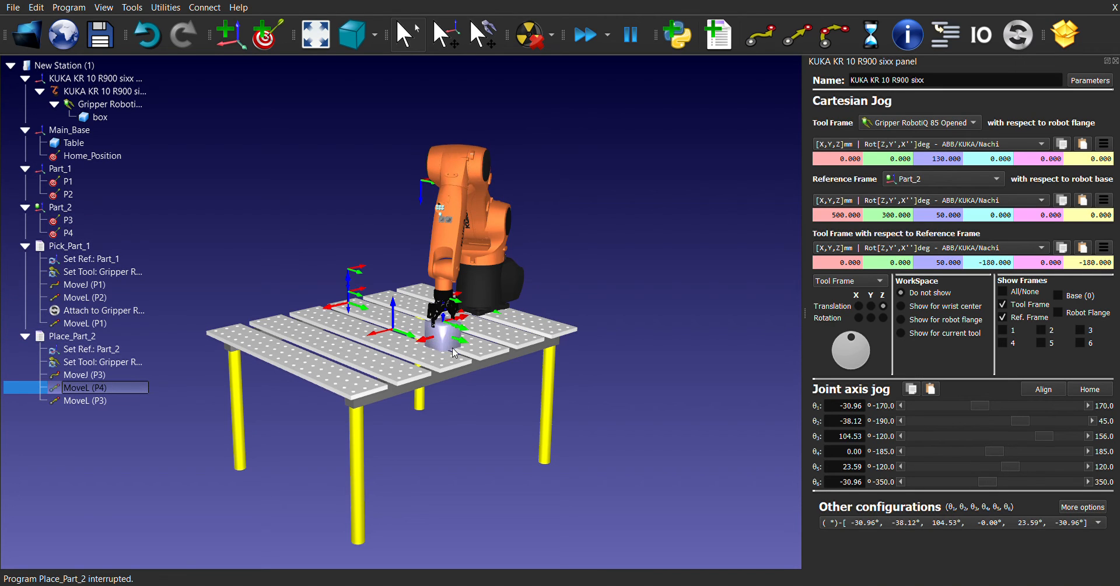
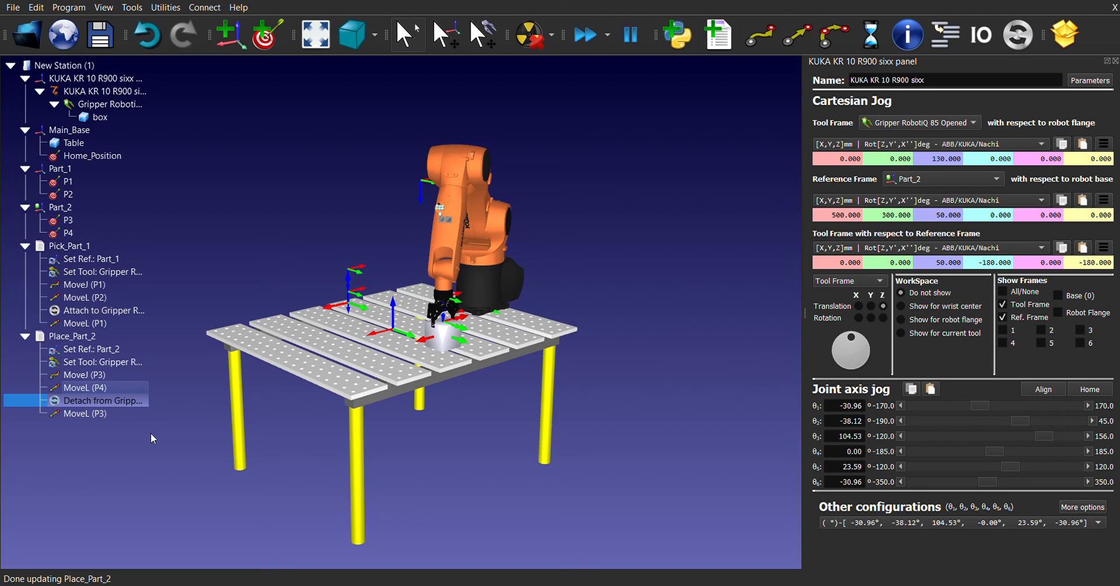
- Run the Place_Part_2 instructions one by one, from the joint move to P3 through the detach event to the final linear move
{"action": "double_click", "coordinate": [104, 374]}
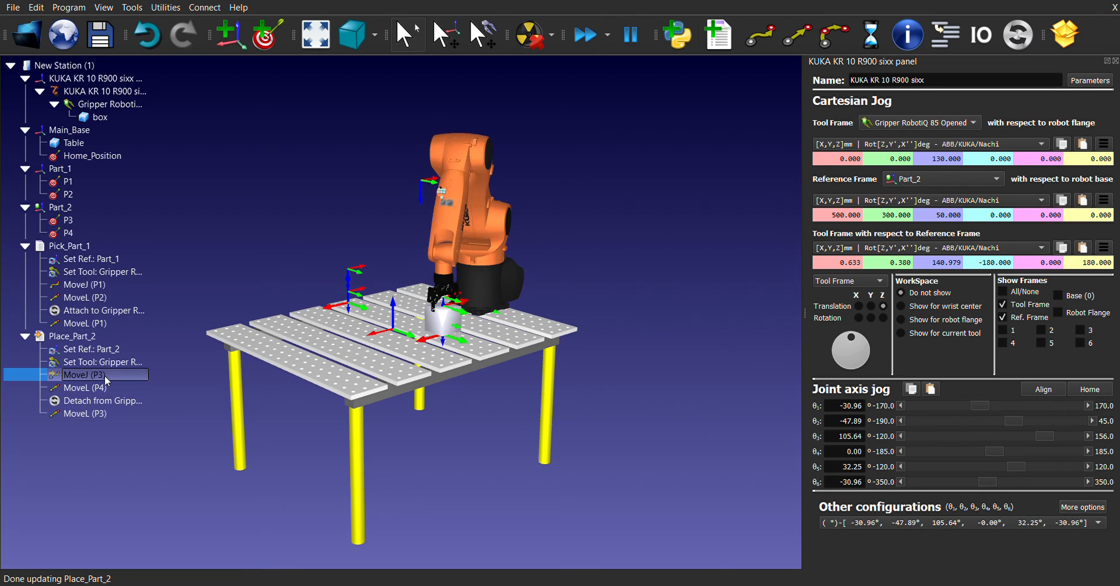
{"action": "double_click", "coordinate": [102, 386]}
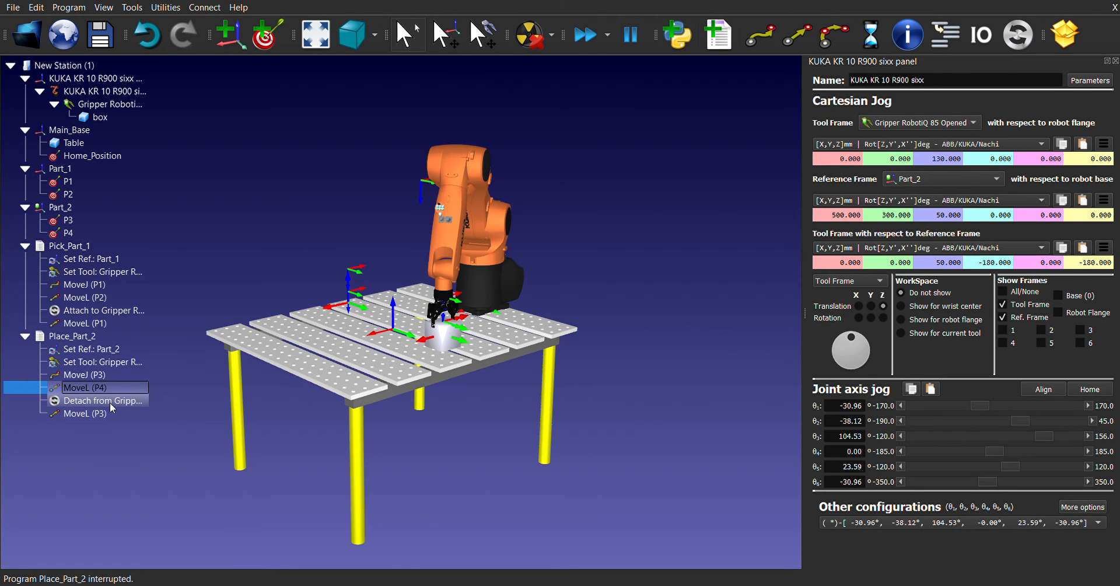
{"action": "double_click", "coordinate": [111, 402]}
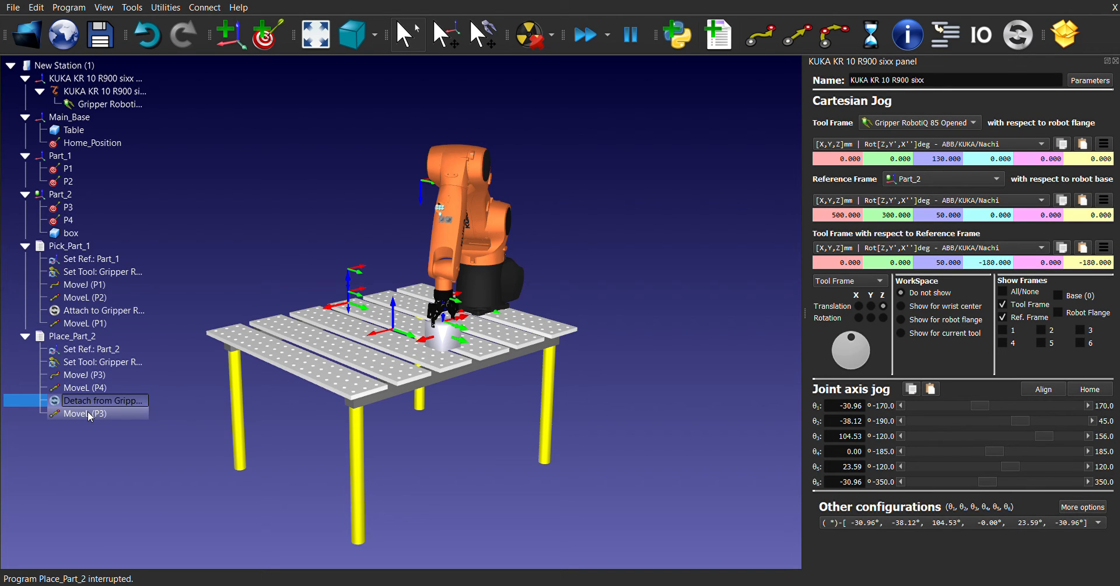
{"action": "double_click", "coordinate": [88, 411]}
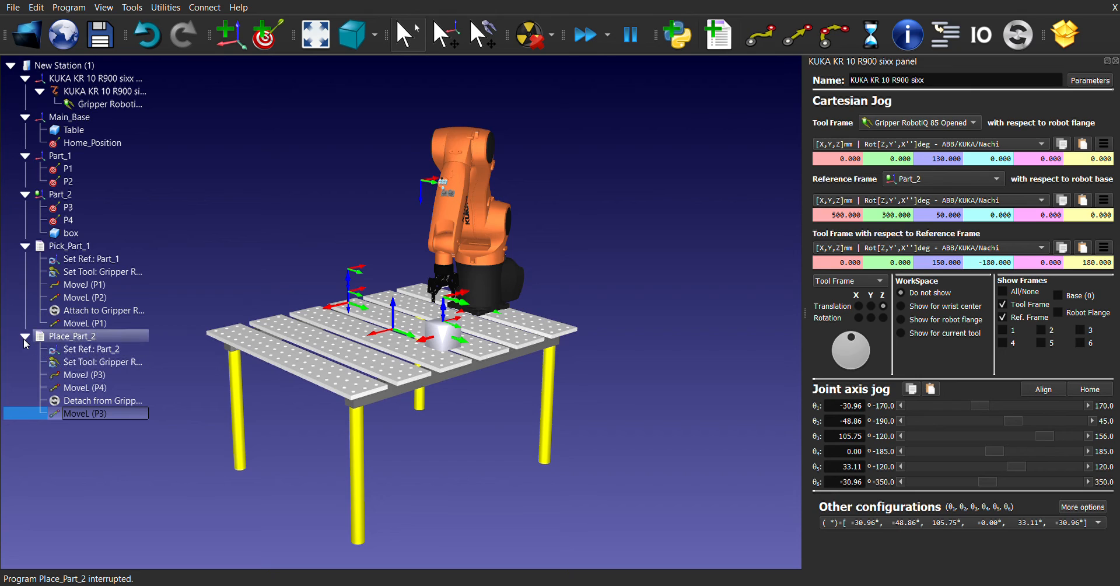
{"action": "left_click", "coordinate": [118, 442]}
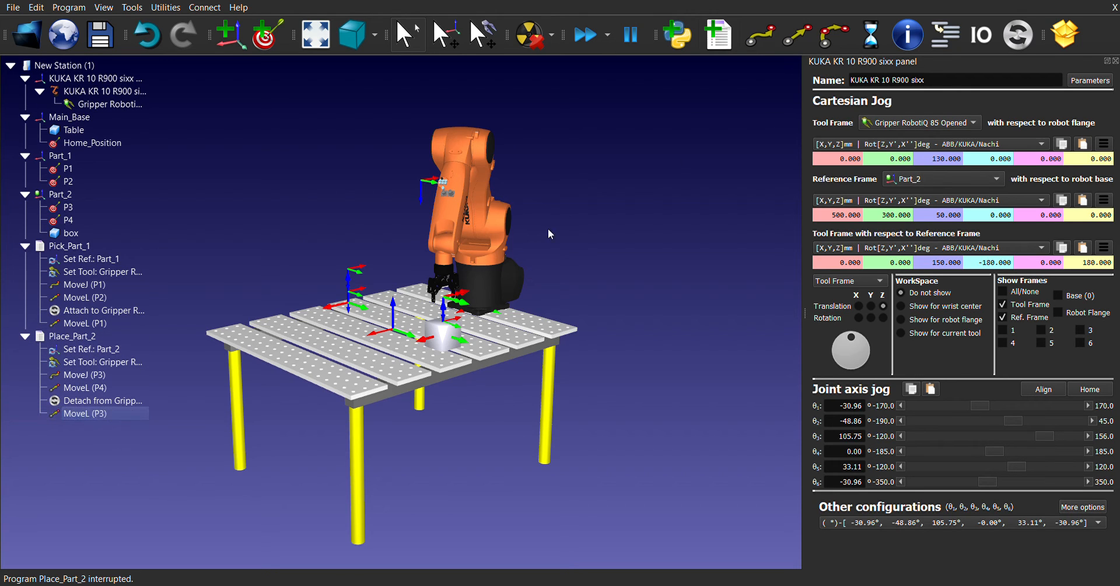
- Create a new robot program named Pick_Part_2
{"action": "left_click", "coordinate": [719, 35]}
{"action": "double_click", "coordinate": [68, 433]}
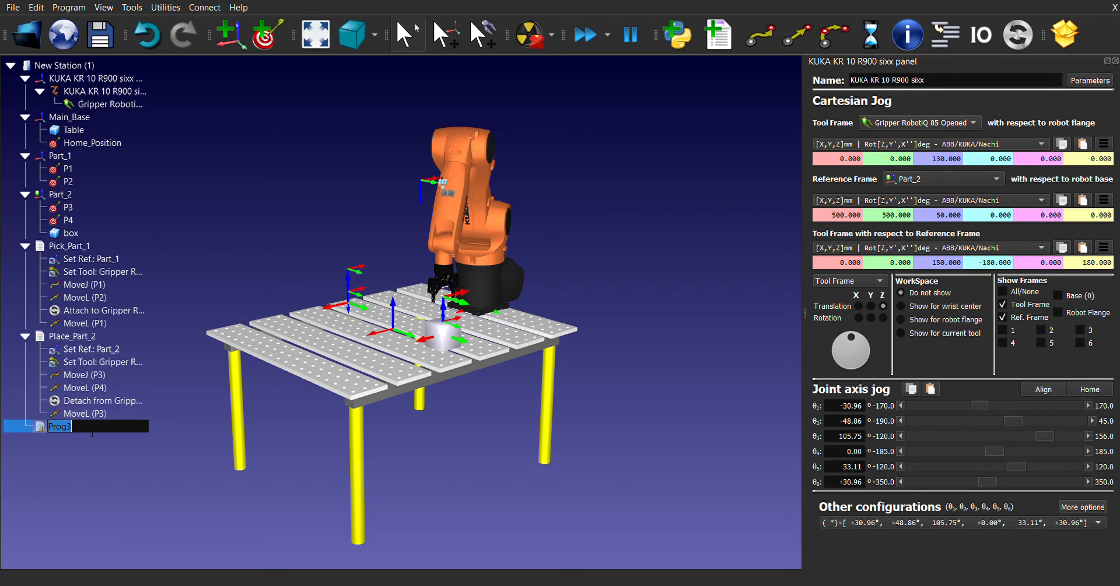
{"action": "type", "text": "Pick_Part_2"}
{"action": "key", "text": "Return"}
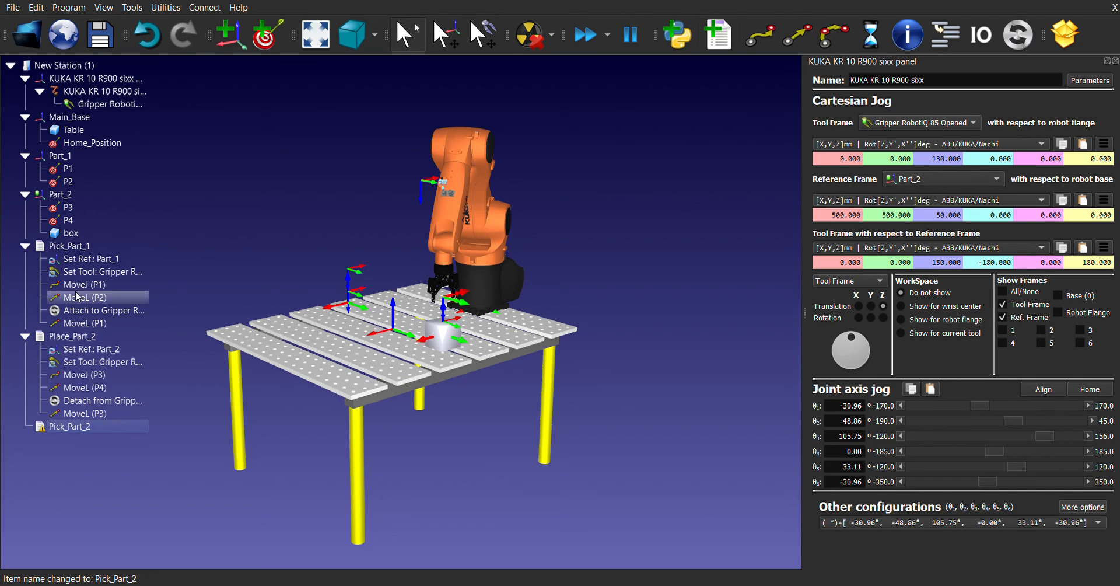
{"action": "left_click", "coordinate": [78, 209]}
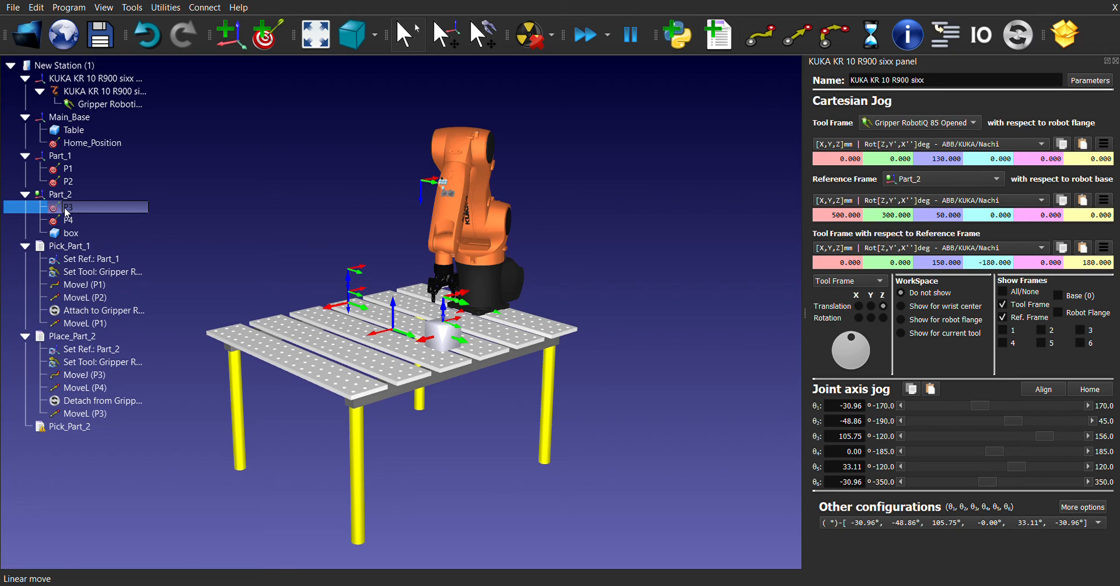
{"action": "double_click", "coordinate": [68, 220]}
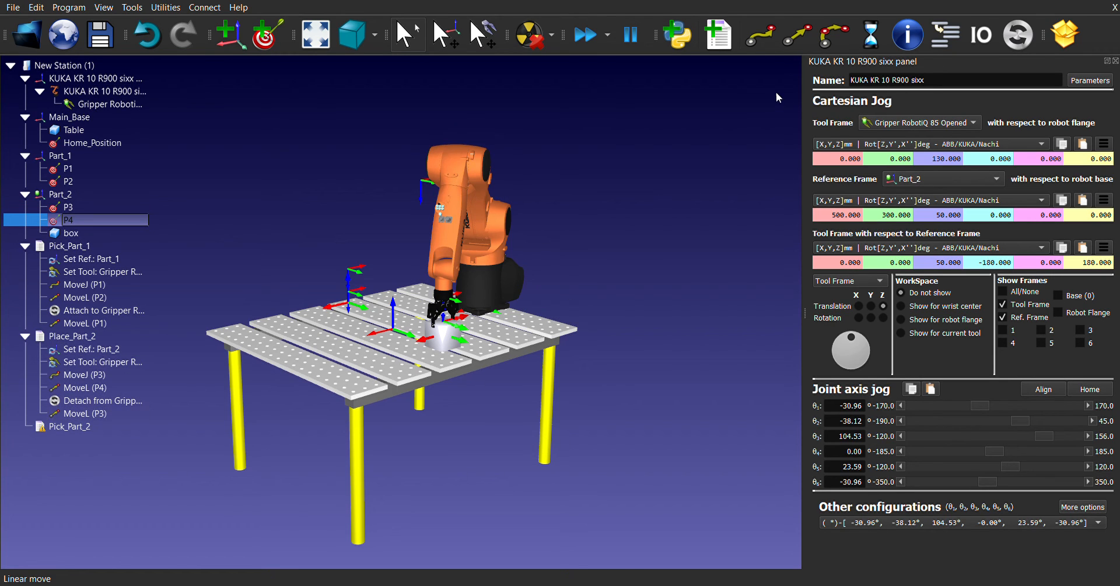
{"action": "left_click", "coordinate": [771, 42]}
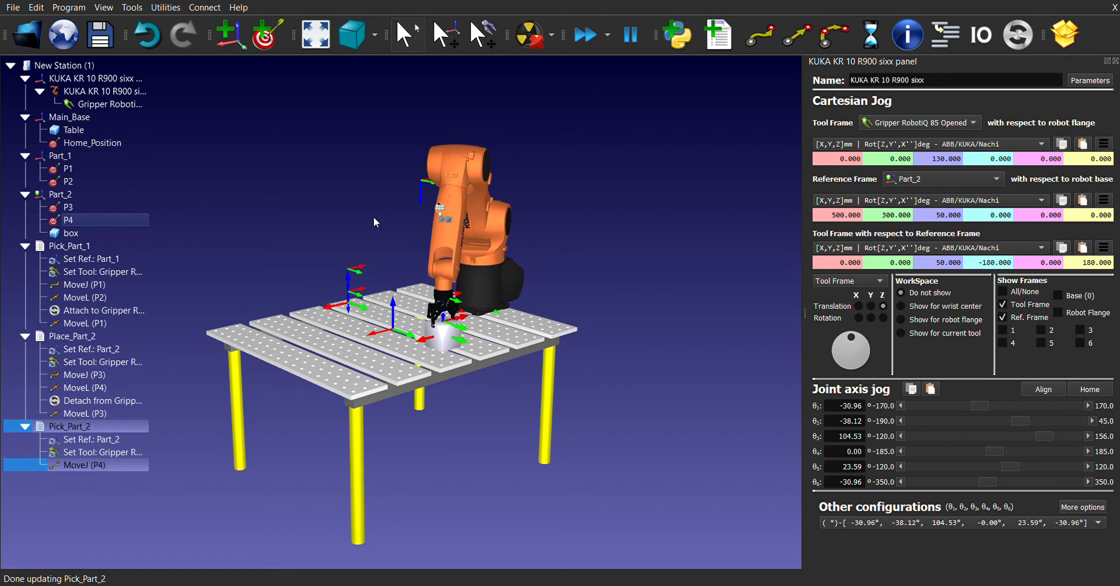
{"action": "double_click", "coordinate": [80, 204]}
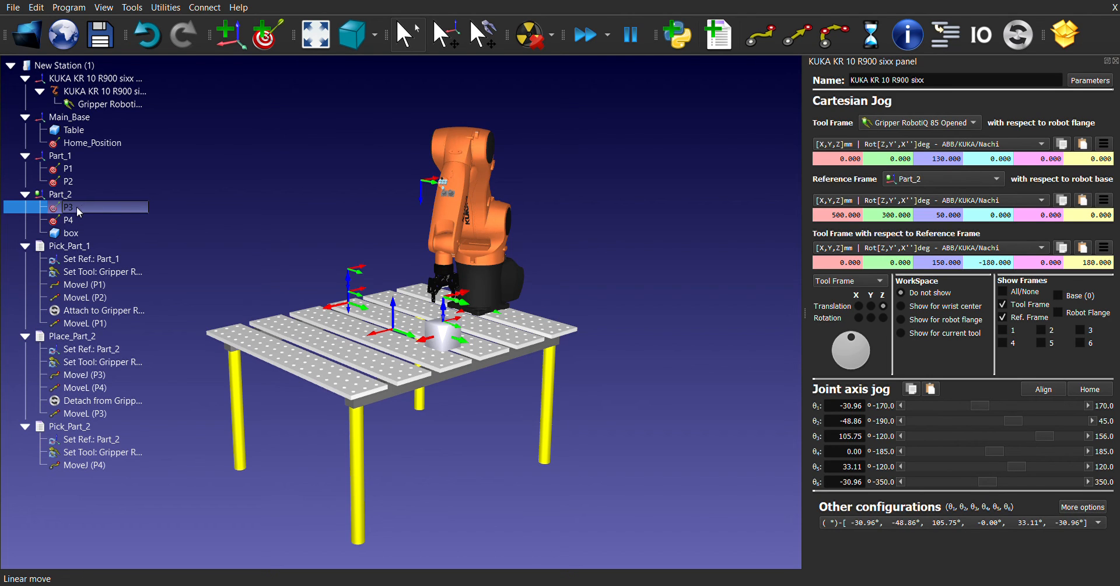
{"action": "double_click", "coordinate": [70, 220]}
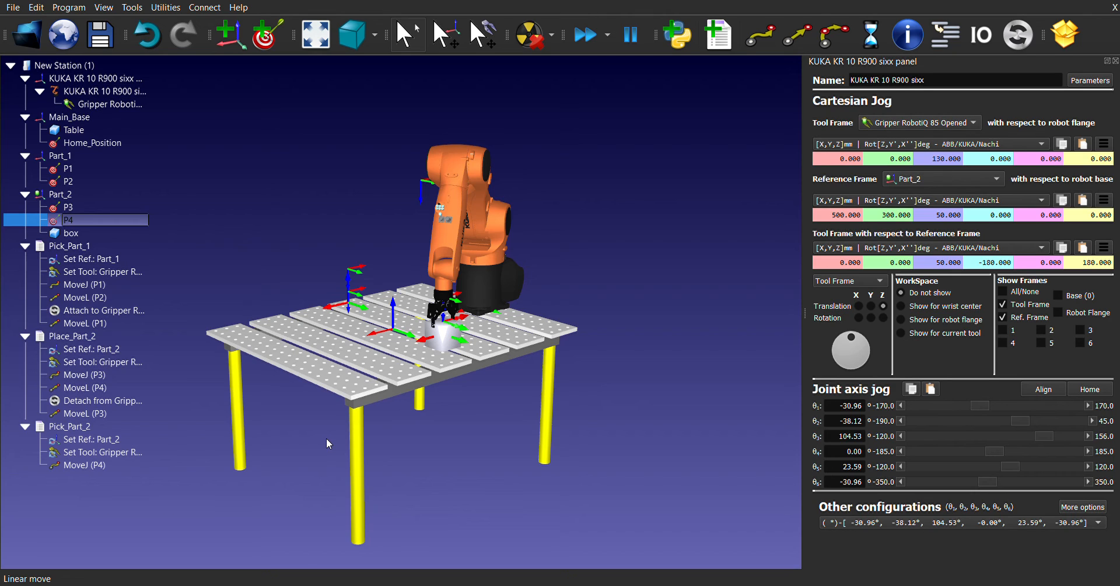
- Delete the Pick_Part_2 program and create a new empty robot program with the name Pick_Part_2
{"action": "left_click", "coordinate": [92, 467]}
{"action": "left_click", "coordinate": [82, 425]}
{"action": "key", "text": "Delete"}
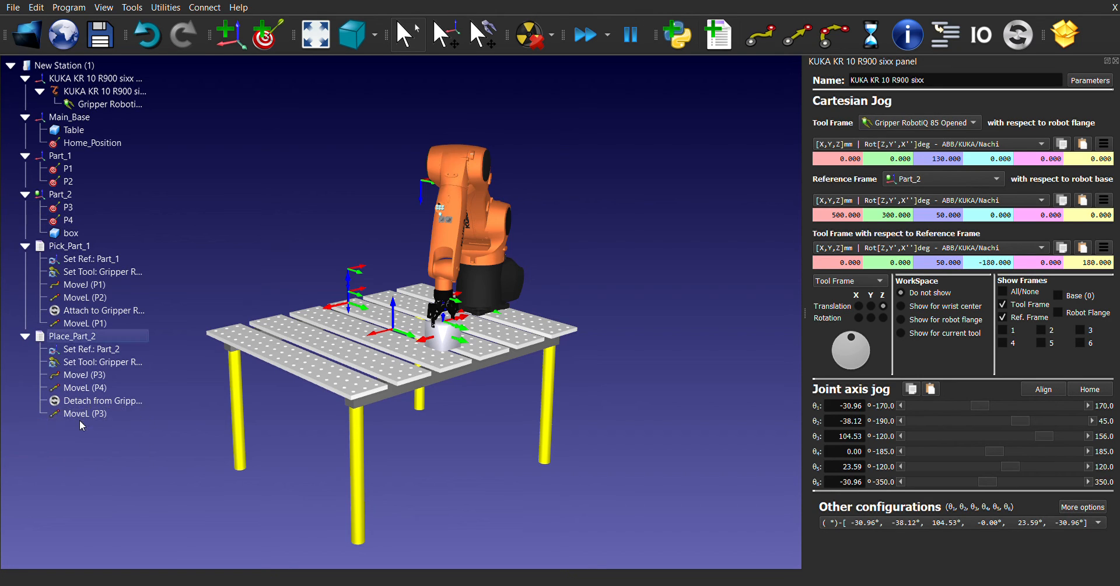
{"action": "left_click", "coordinate": [719, 36]}
{"action": "left_click", "coordinate": [58, 424]}
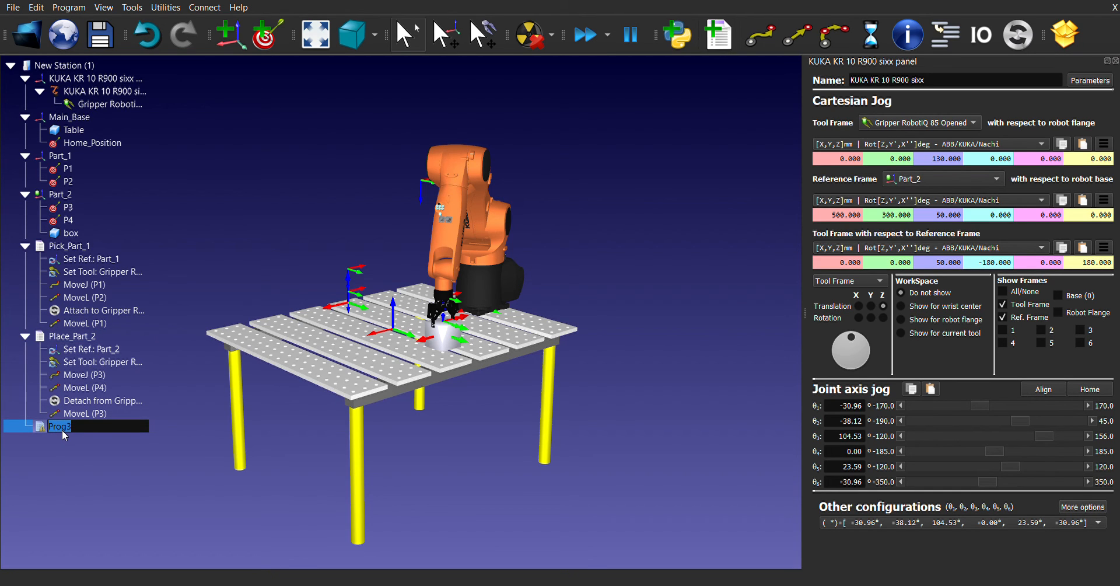
{"action": "type", "text": "Par"}
{"action": "key", "text": "BackSpace"}
{"action": "key", "text": "BackSpace"}
{"action": "type", "text": "ick_Part_2"}
{"action": "key", "text": "Return"}
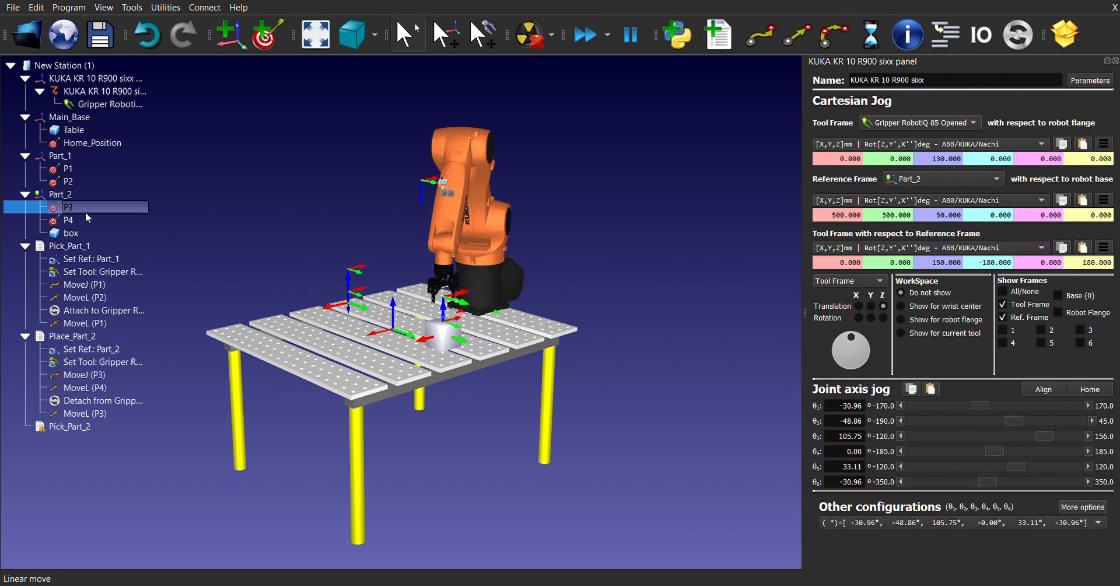
- Add a joint move to P3 and a linear move to P4 in Pick_Part_2, with the robot at each target
{"action": "left_click", "coordinate": [759, 36]}
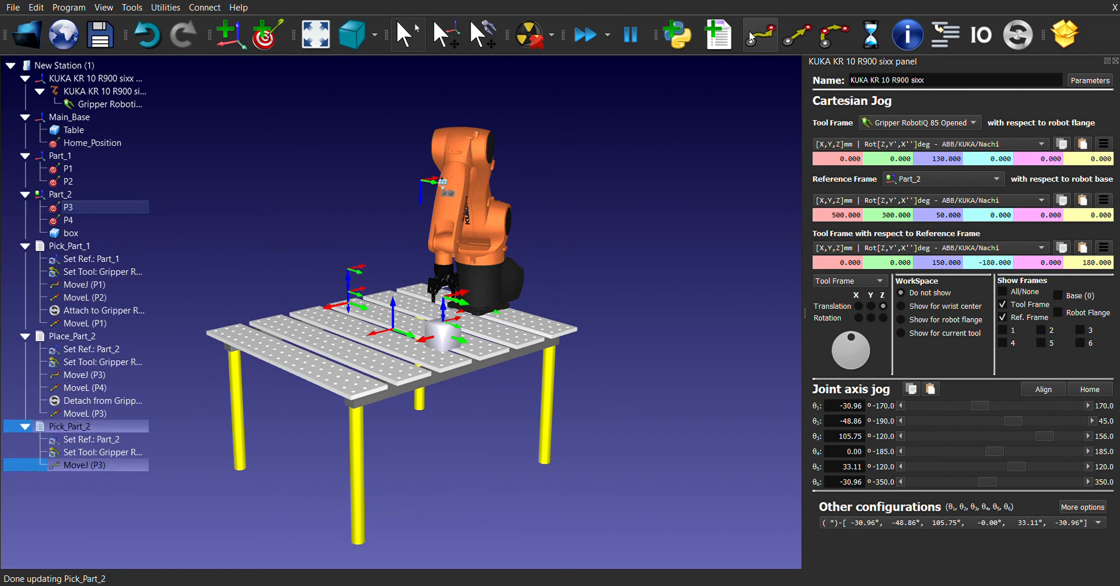
{"action": "double_click", "coordinate": [97, 223]}
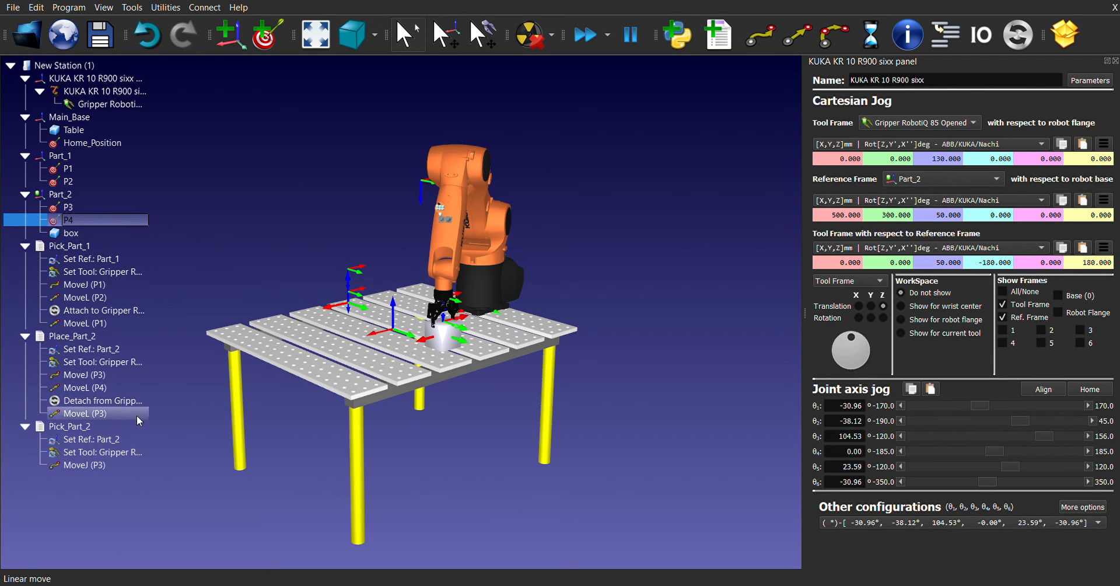
{"action": "left_click", "coordinate": [797, 35]}
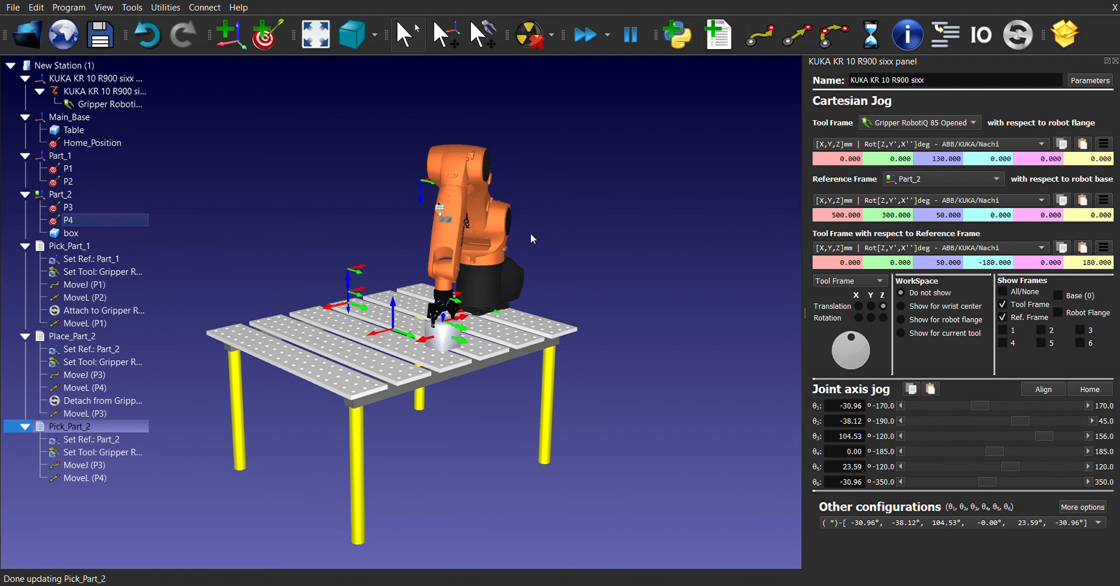
- Insert and run an event attaching the object to the gripper after Pick_Part_2's P4 move, and add a linear move back to P3
{"action": "left_click", "coordinate": [82, 478]}
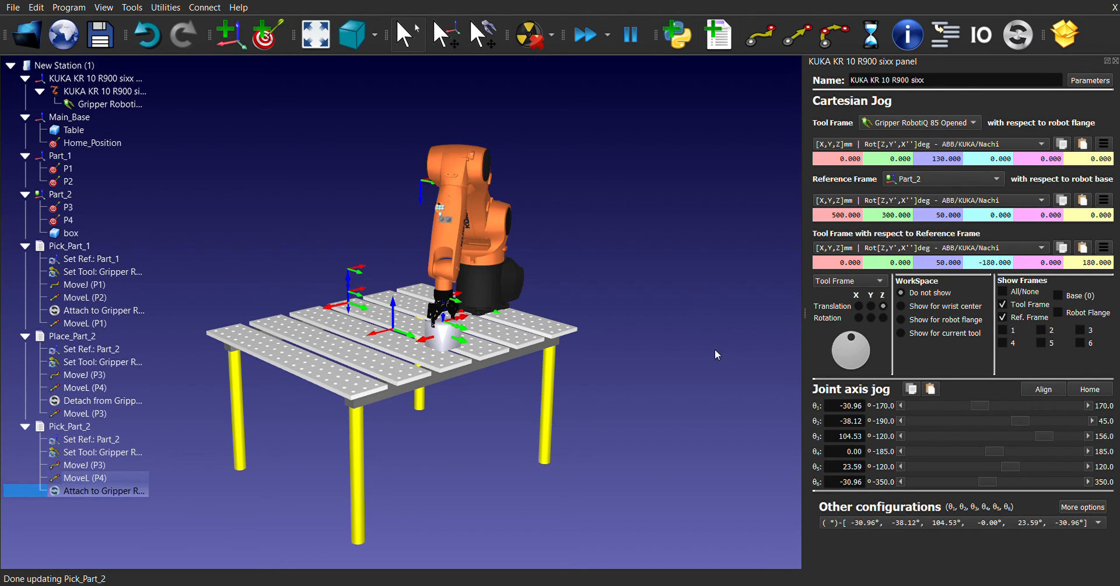
{"action": "double_click", "coordinate": [114, 493]}
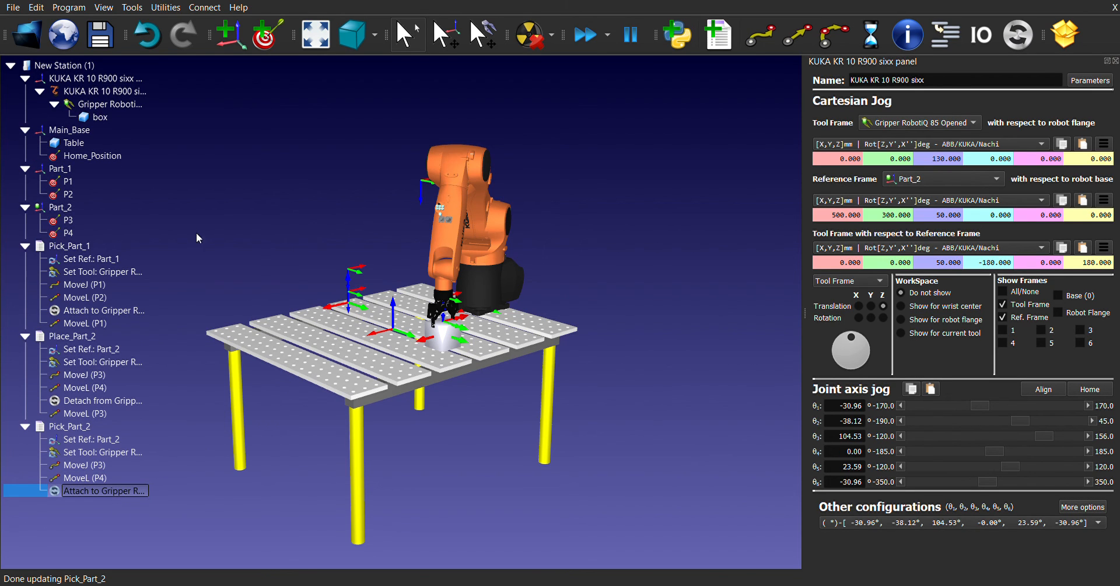
{"action": "double_click", "coordinate": [80, 220]}
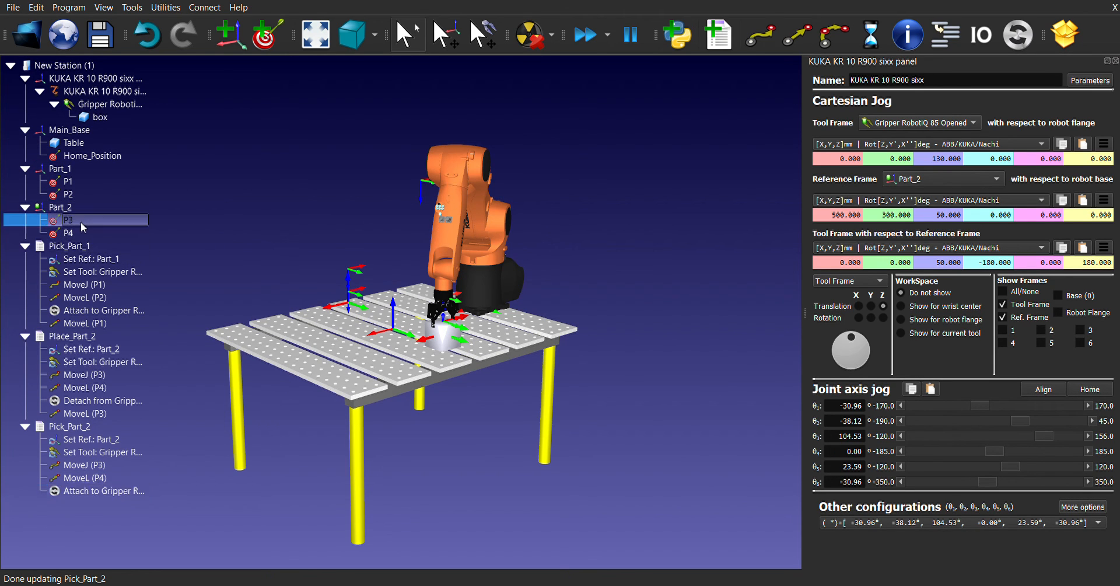
{"action": "left_click", "coordinate": [802, 35]}
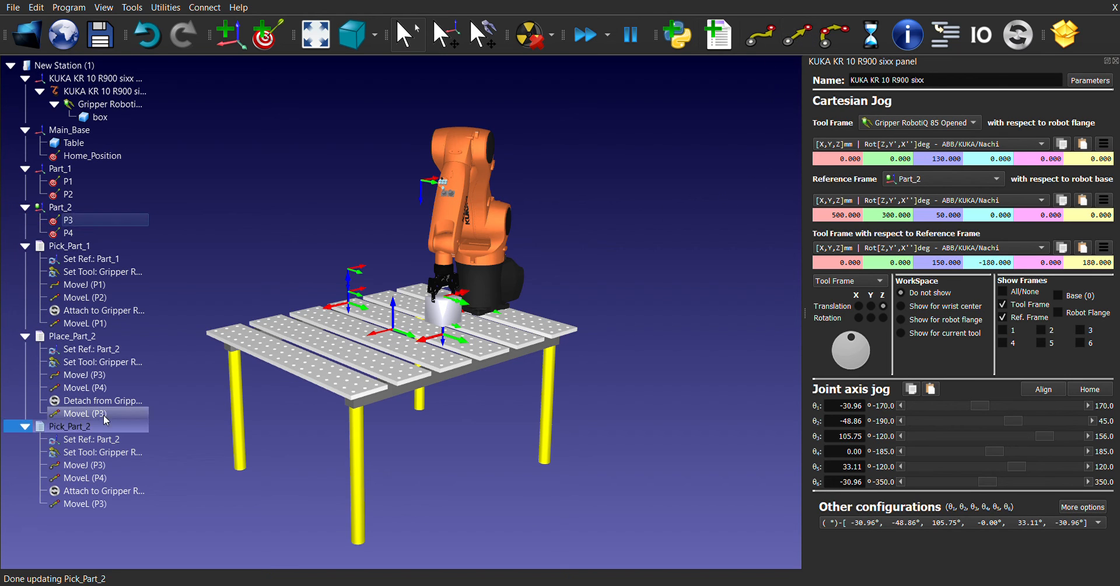
- Collapse the Pick_Part_1 and Place_Part_2 programs in the station tree and create a new robot program named Place_Part_1
{"action": "scroll", "coordinate": [95, 424], "scroll_direction": "down", "scroll_amount": 1}
{"action": "scroll", "coordinate": [432, 400], "scroll_direction": "up", "scroll_amount": 2}
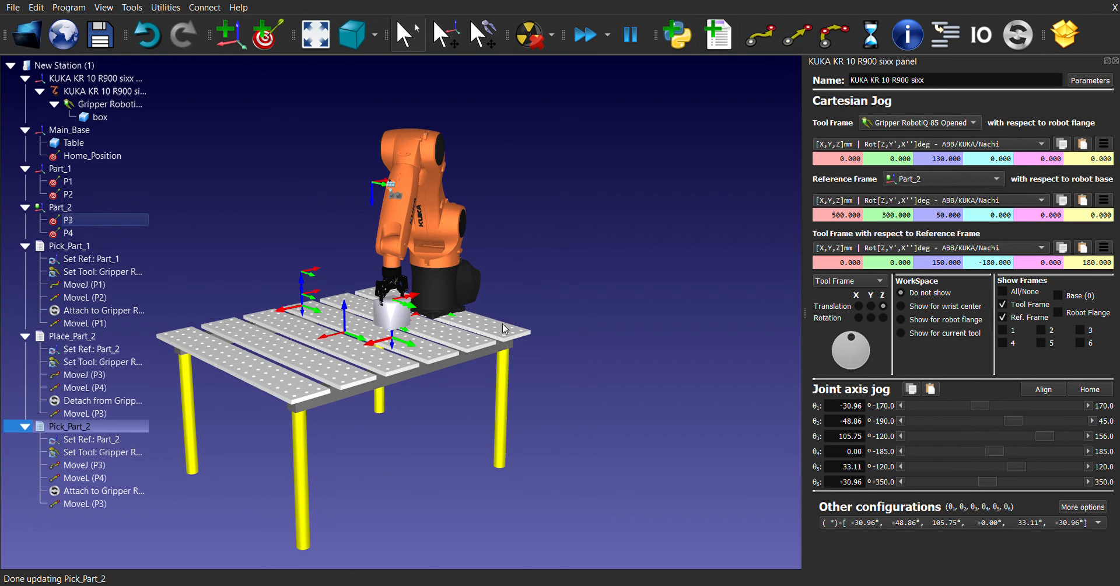
{"action": "middle_click_drag", "start_coordinate": [470, 302], "coordinate": [592, 264]}
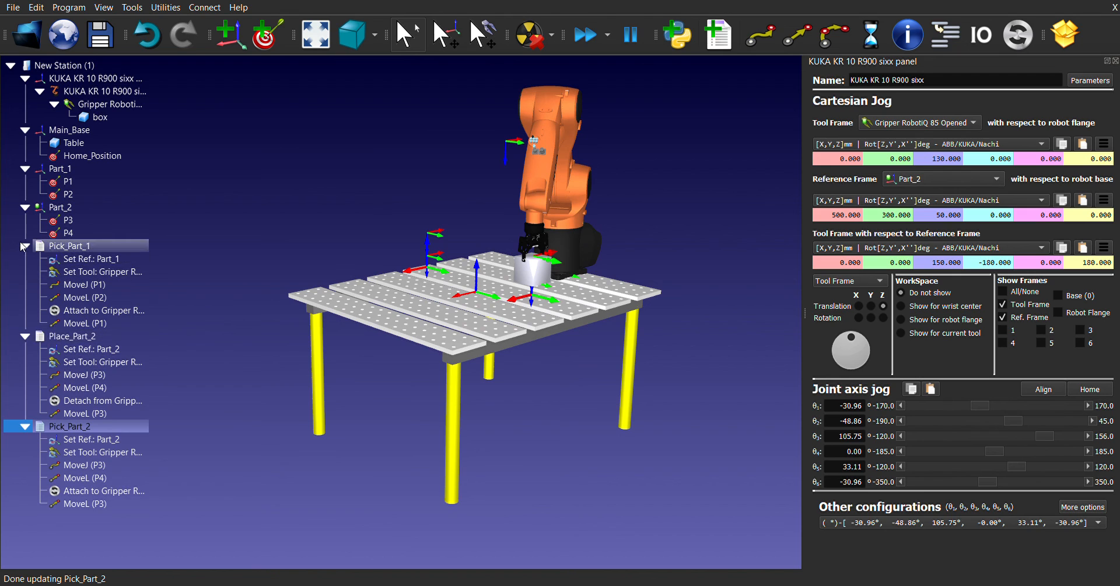
{"action": "left_click", "coordinate": [25, 246]}
{"action": "left_click", "coordinate": [25, 258]}
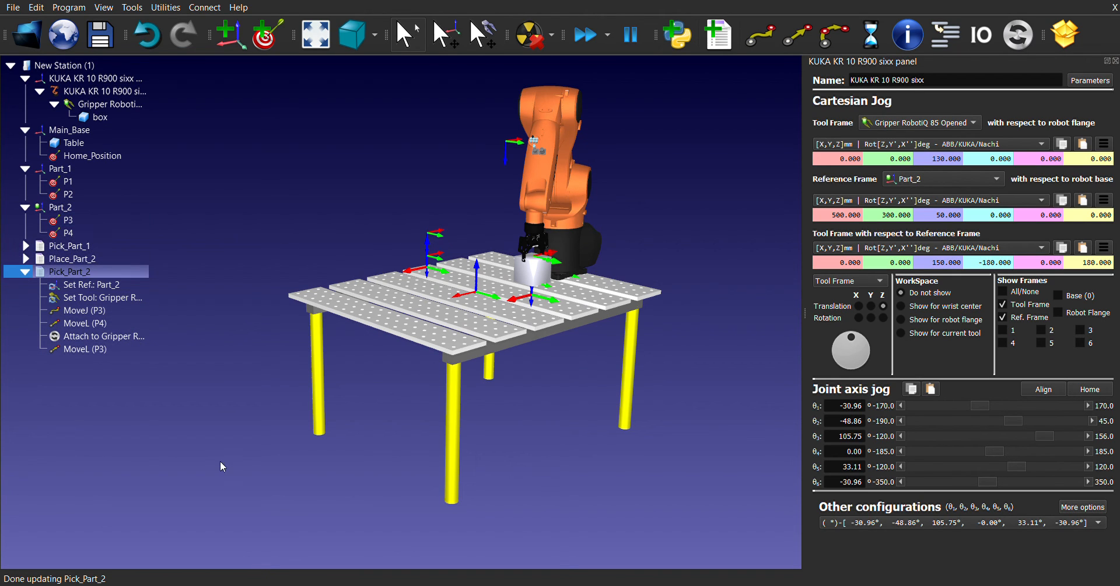
{"action": "key", "text": "ctrl+shift+p"}
{"action": "left_click", "coordinate": [68, 355]}
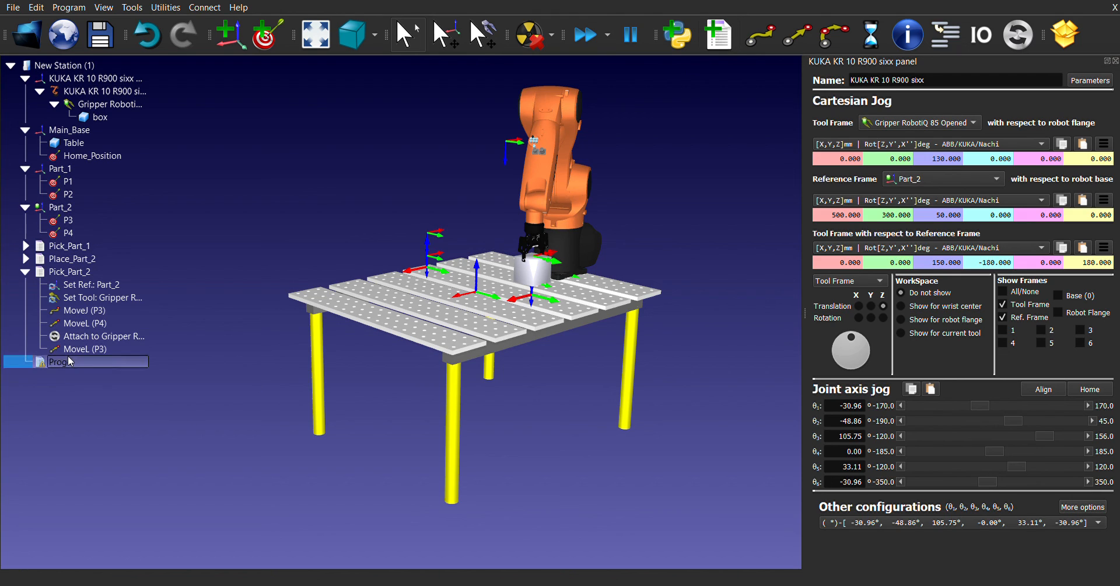
{"action": "left_click", "coordinate": [90, 357]}
{"action": "type", "text": "Place"}
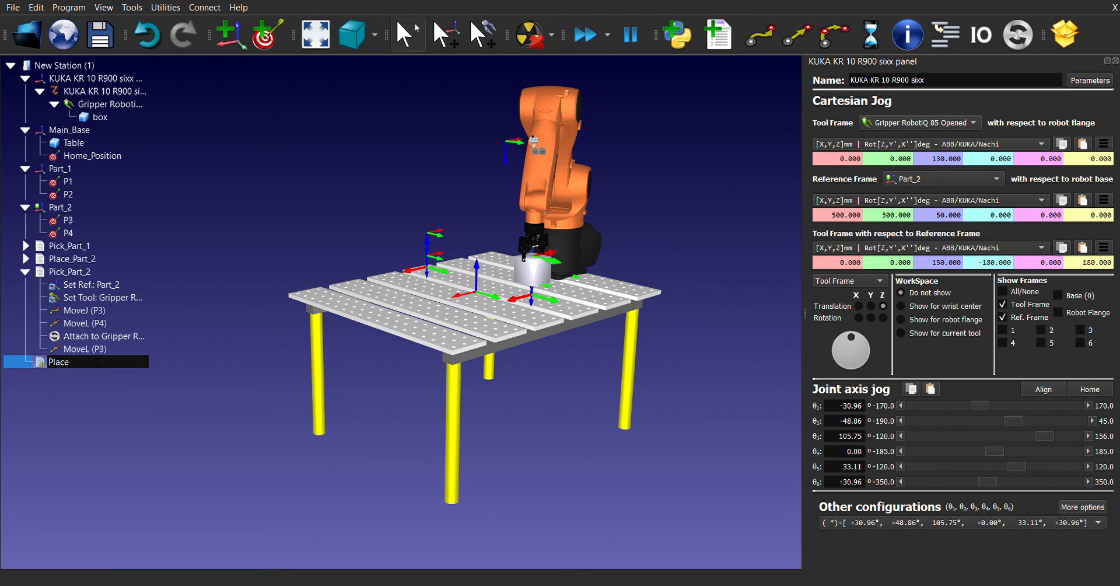
{"action": "type", "text": "_Part_1"}
{"action": "key", "text": "Return"}
- Add a joint move to P1 and a linear move to P2 in Place_Part_1, moving the robot to each target first
{"action": "left_click", "coordinate": [89, 205]}
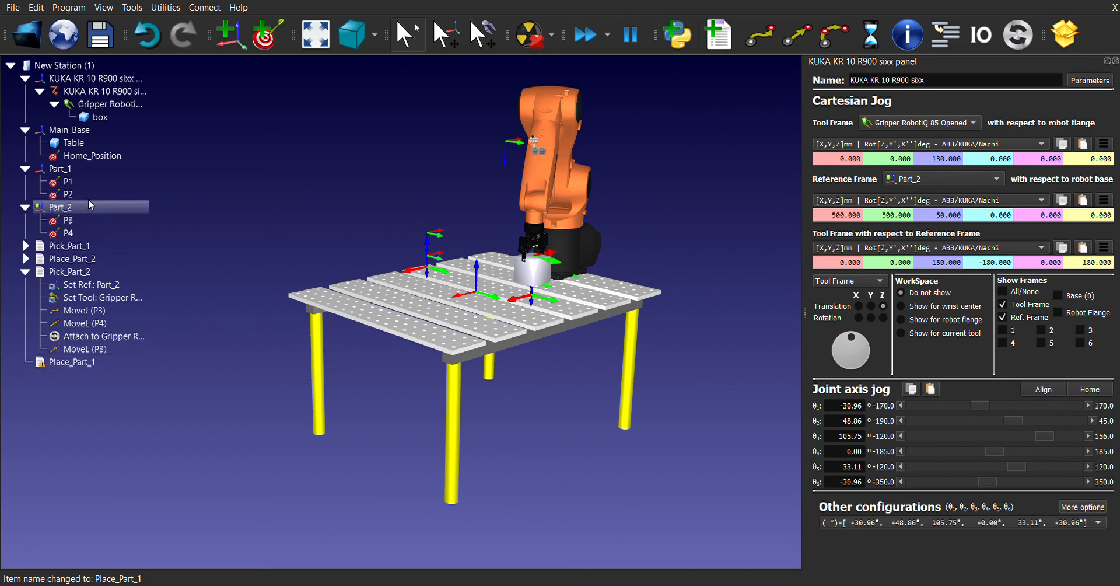
{"action": "double_click", "coordinate": [73, 181]}
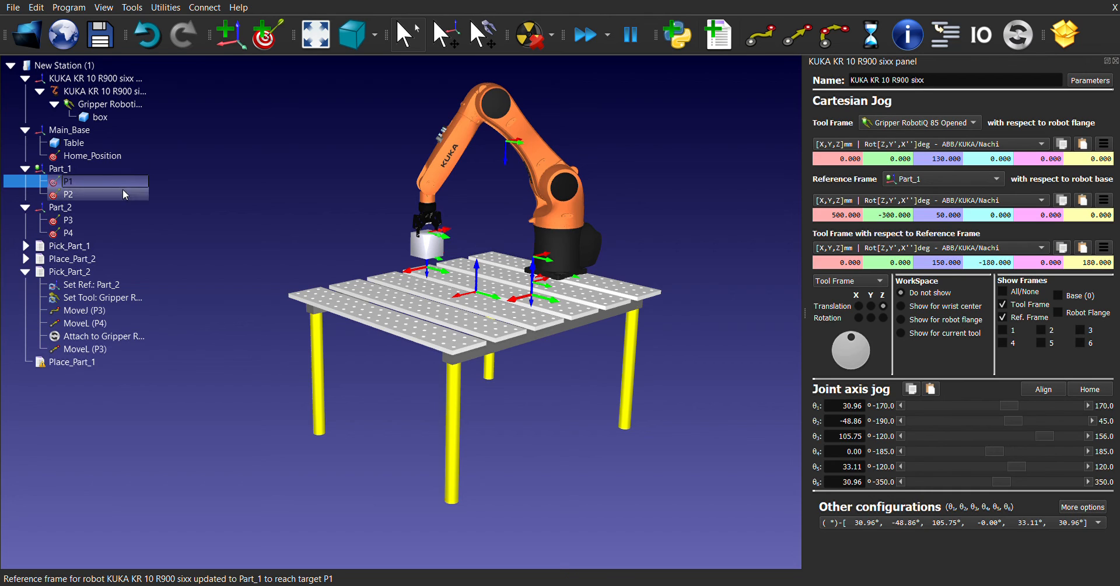
{"action": "left_click", "coordinate": [763, 42]}
{"action": "double_click", "coordinate": [71, 194]}
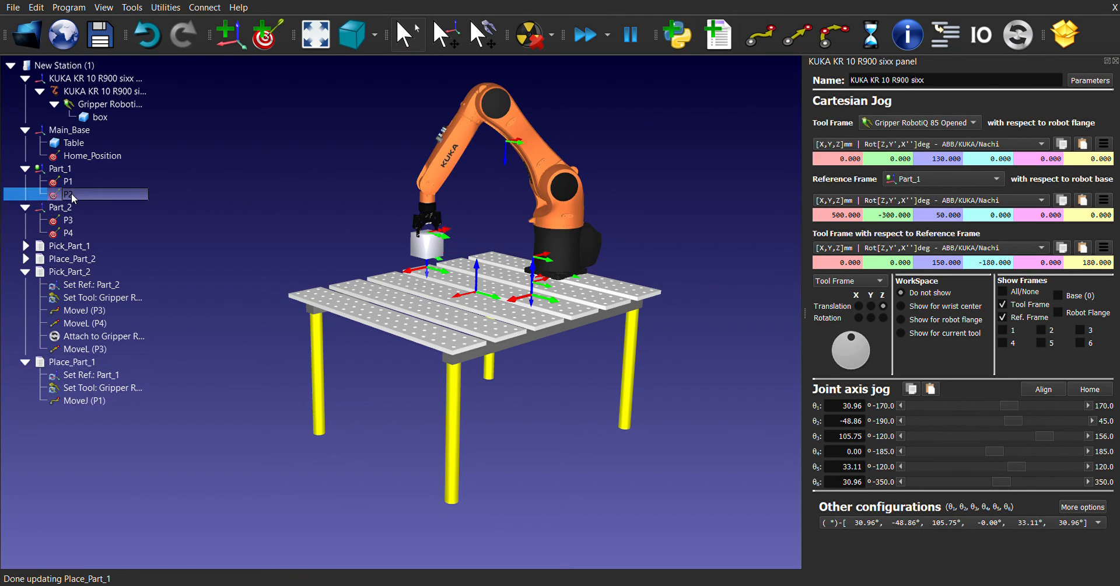
{"action": "left_click", "coordinate": [797, 35]}
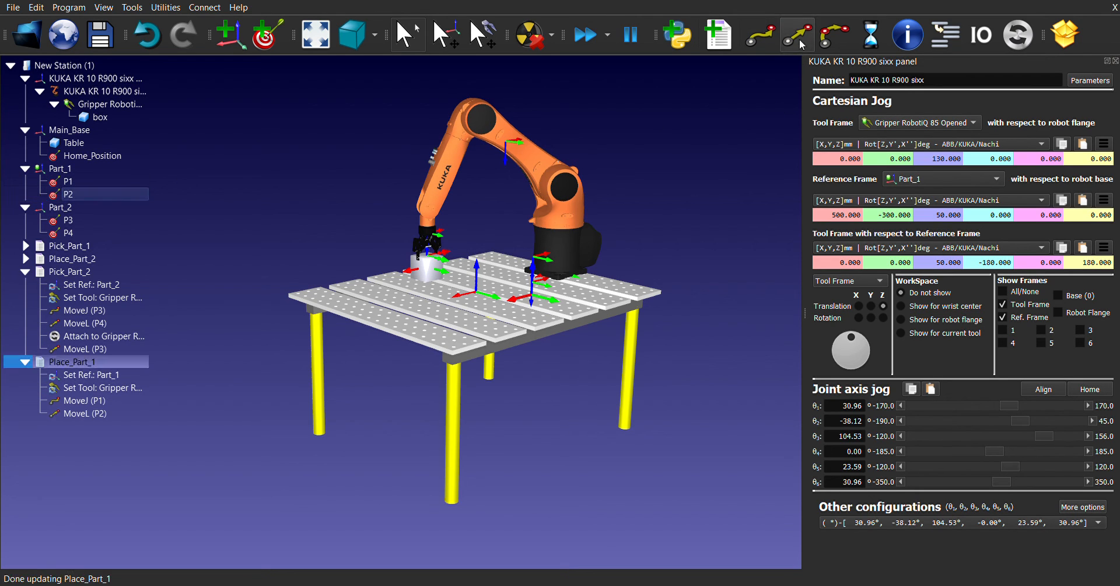
- Insert and run an event detaching the object from the gripper after Place_Part_1's P2 move, and add a linear move back to P1
{"action": "left_click", "coordinate": [104, 412]}
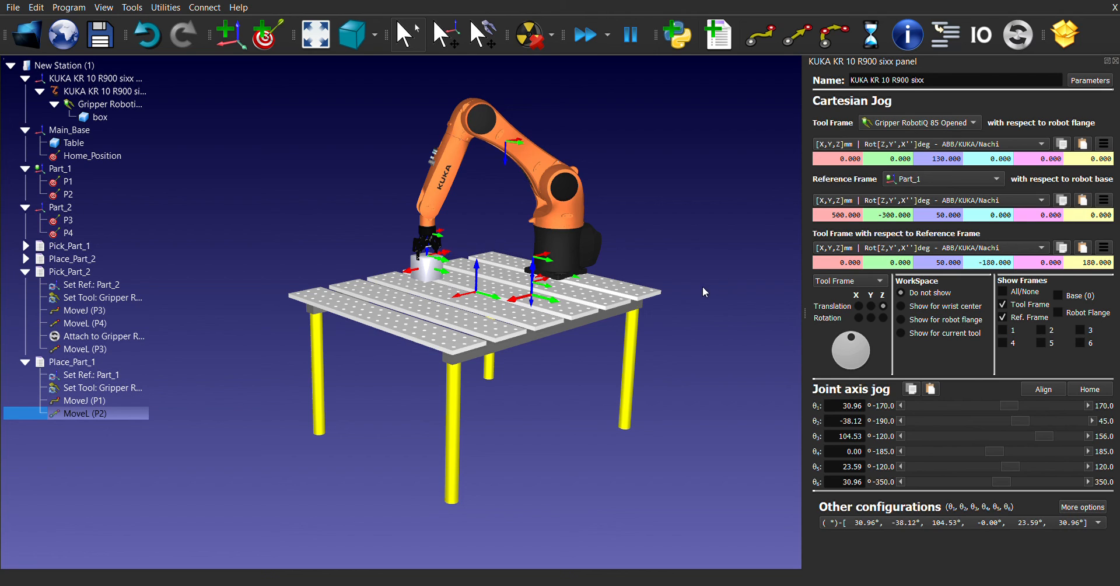
{"action": "left_click", "coordinate": [720, 363]}
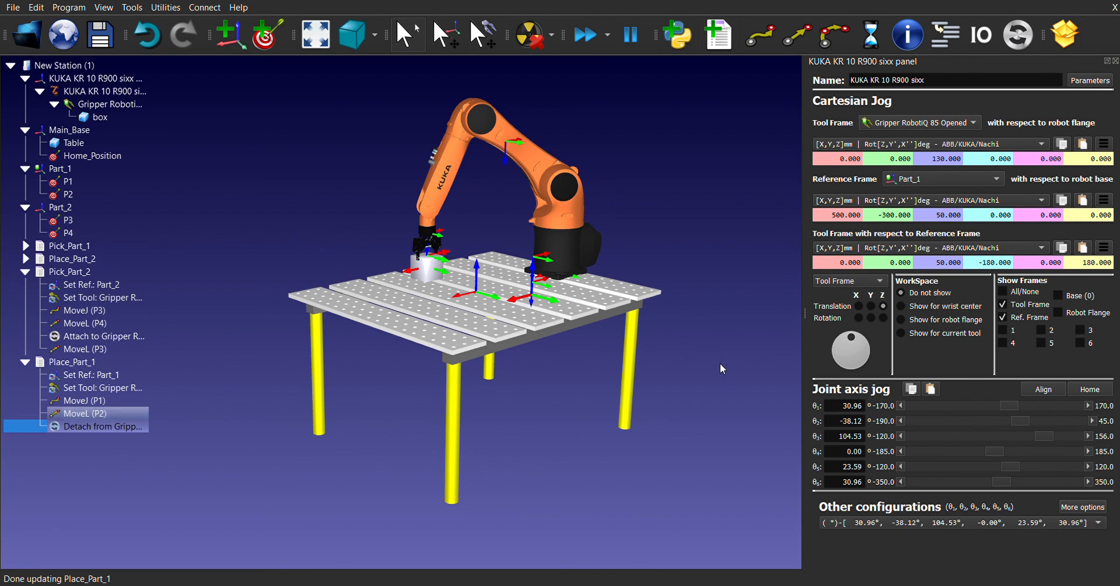
{"action": "double_click", "coordinate": [109, 425]}
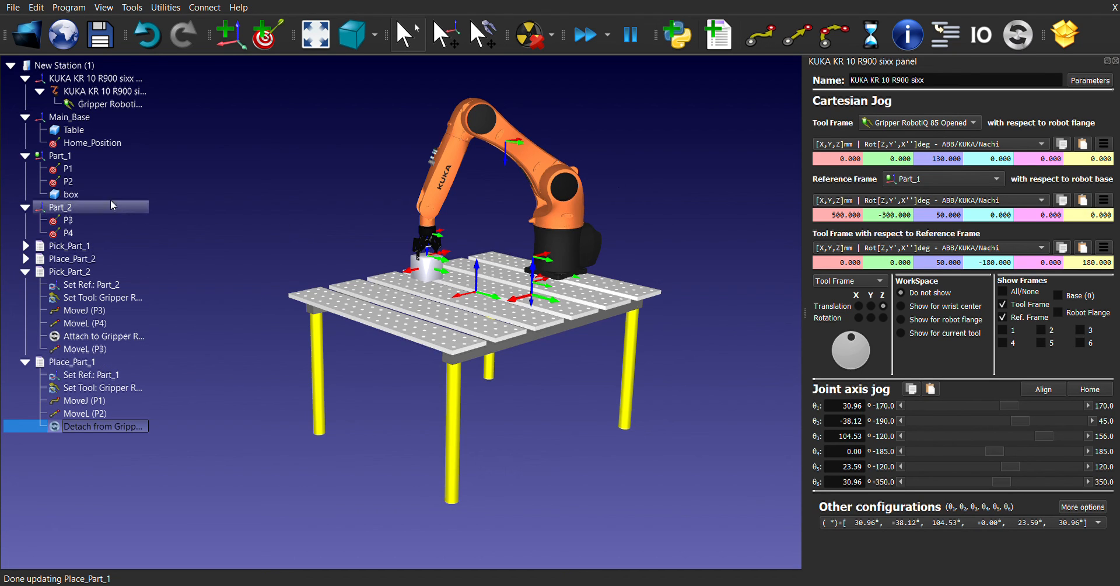
{"action": "double_click", "coordinate": [67, 168]}
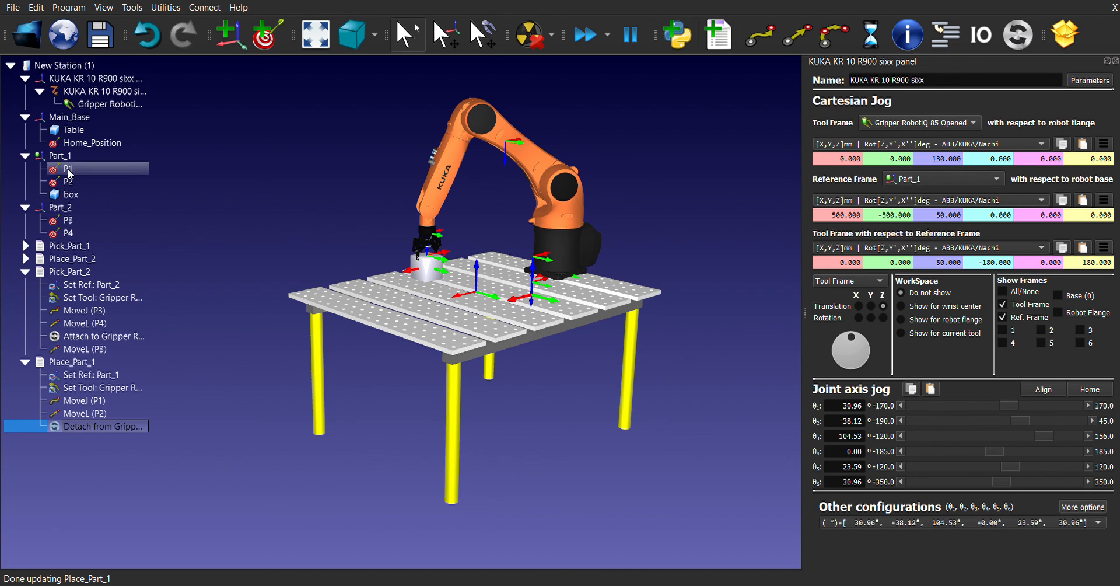
{"action": "left_click", "coordinate": [797, 35]}
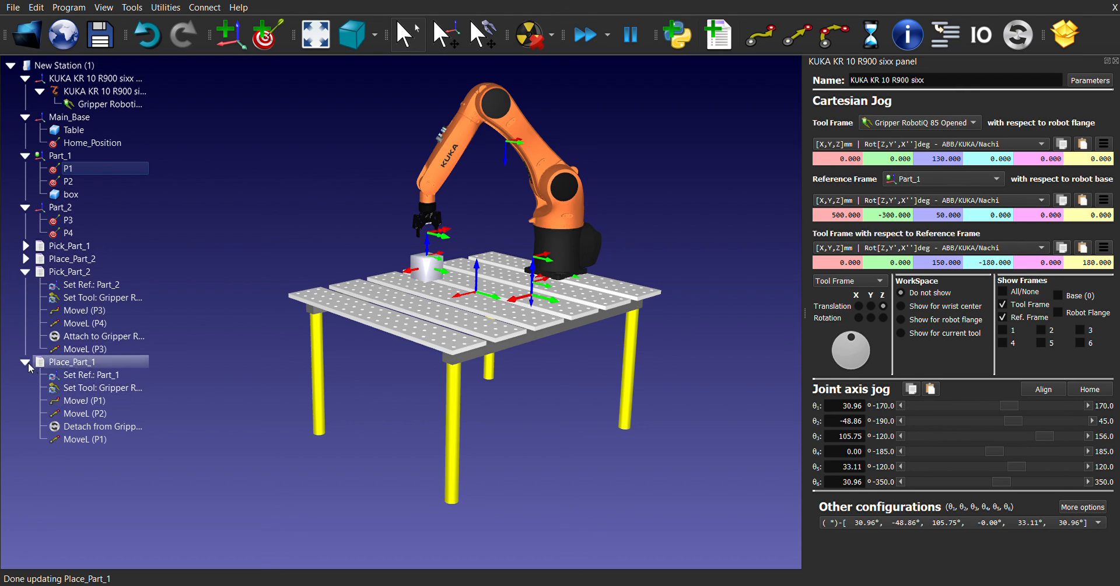
- Collapse the Place_Part_1 and Pick_Part_2 programs in the station tree and create a new robot program named MainProgram
{"action": "left_click", "coordinate": [20, 362]}
{"action": "left_click", "coordinate": [25, 271]}
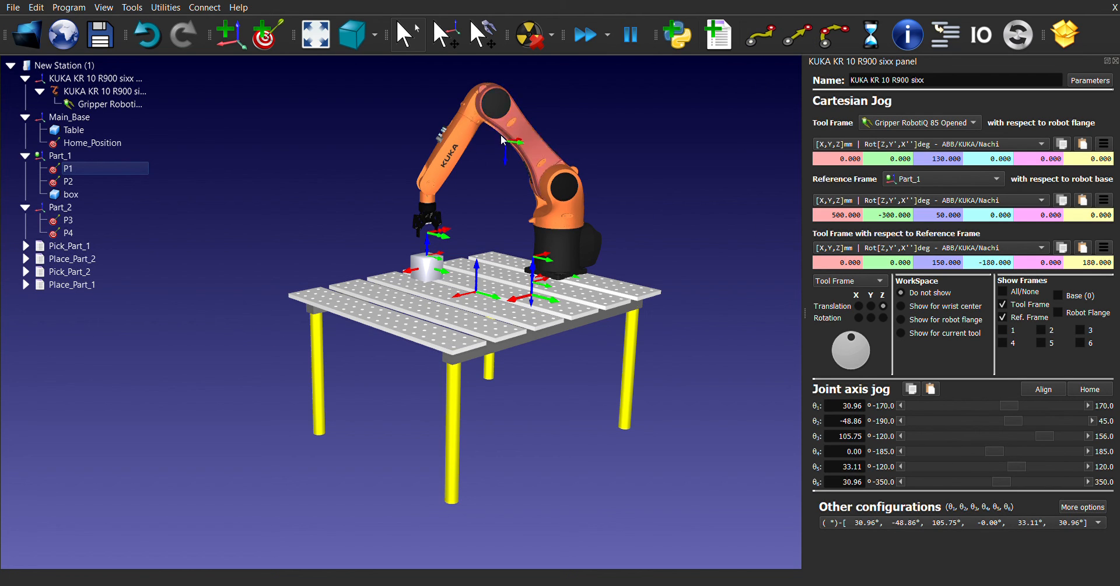
{"action": "left_click", "coordinate": [718, 35]}
{"action": "left_click", "coordinate": [75, 299]}
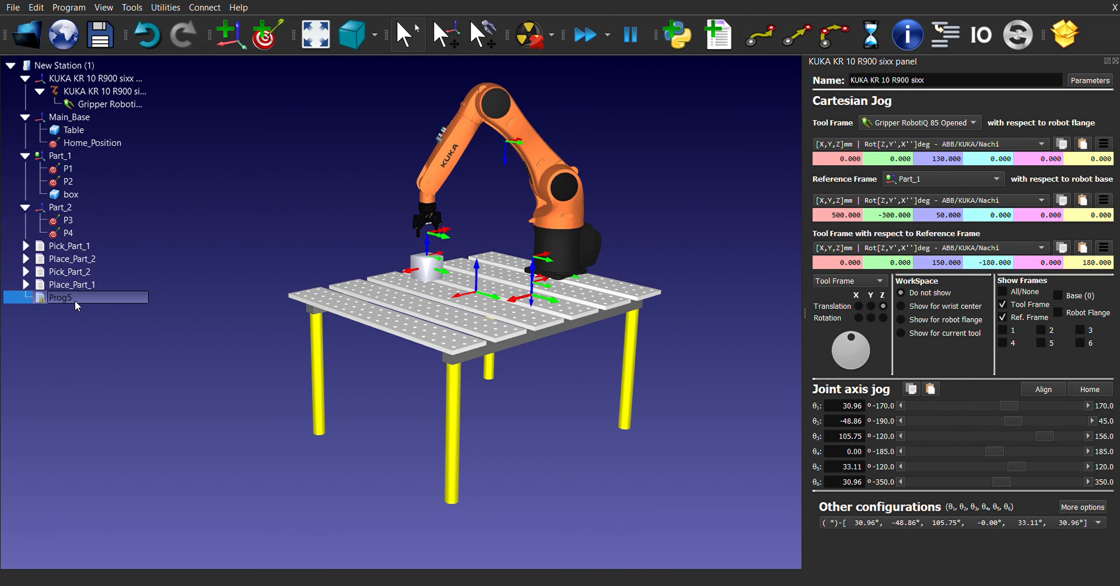
{"action": "key", "text": "F2"}
{"action": "type", "text": "Mai"}
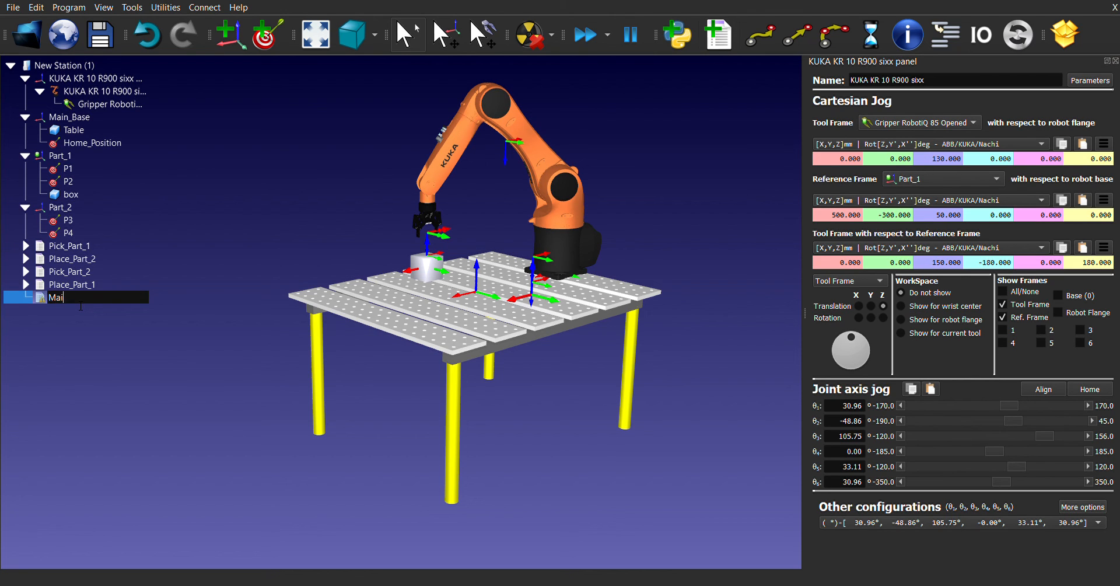
{"action": "type", "text": "nProgram"}
{"action": "key", "text": "Return"}
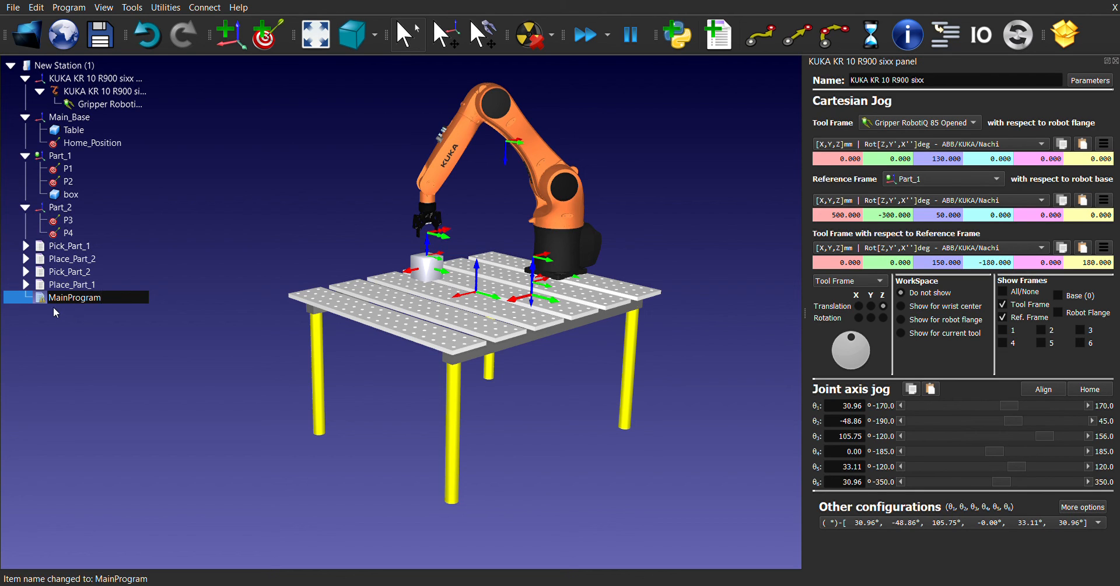
- Make Main_Base the active reference, move the robot to Home_Position and add a joint move to that target in MainProgram
{"action": "left_click", "coordinate": [88, 304]}
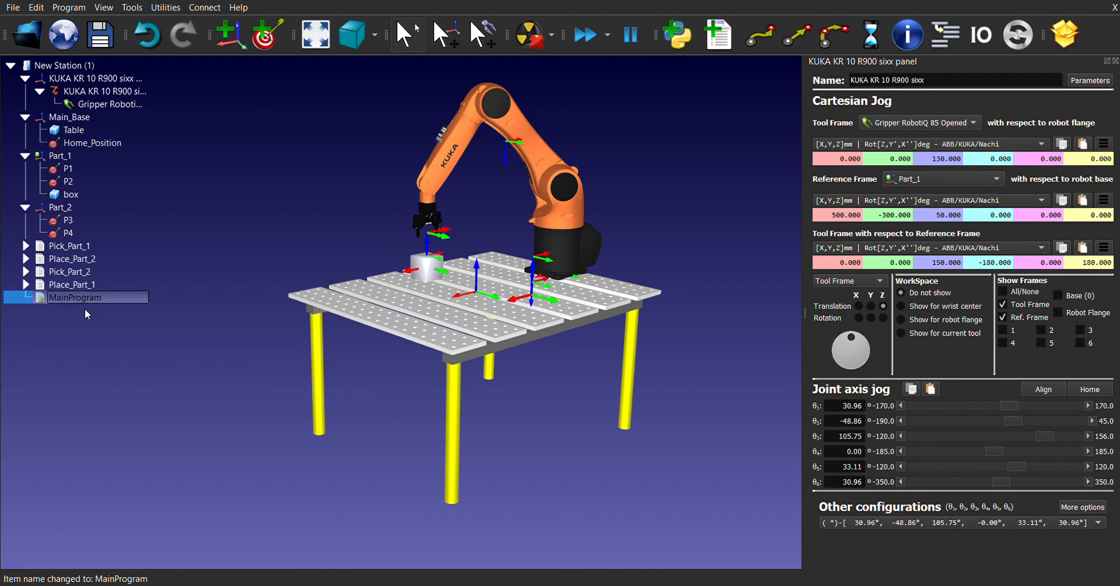
{"action": "left_click", "coordinate": [66, 117]}
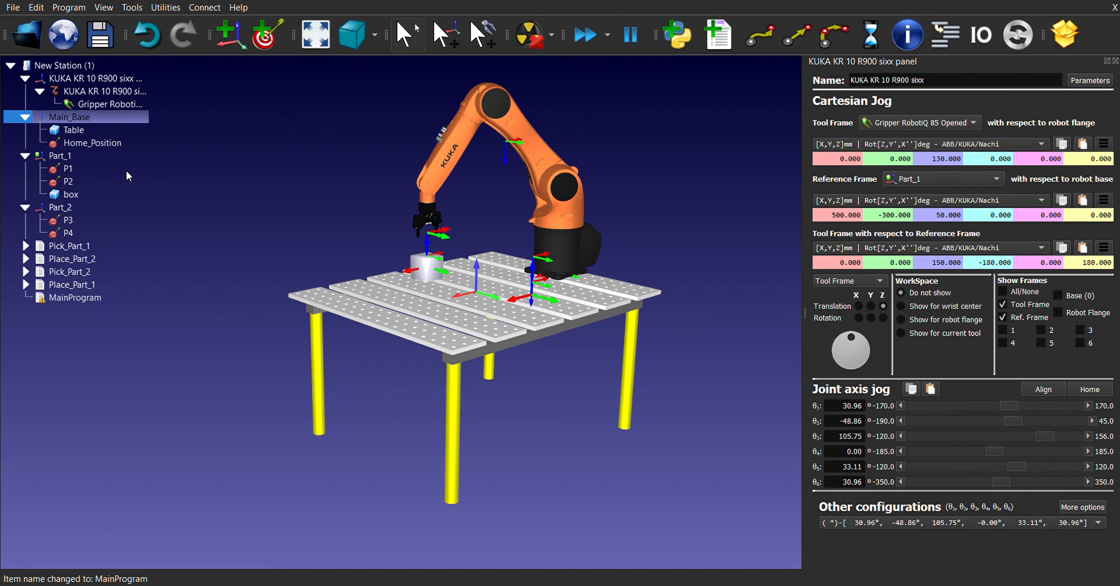
{"action": "double_click", "coordinate": [92, 143]}
{"action": "scroll", "coordinate": [703, 262], "scroll_direction": "up", "scroll_amount": 1}
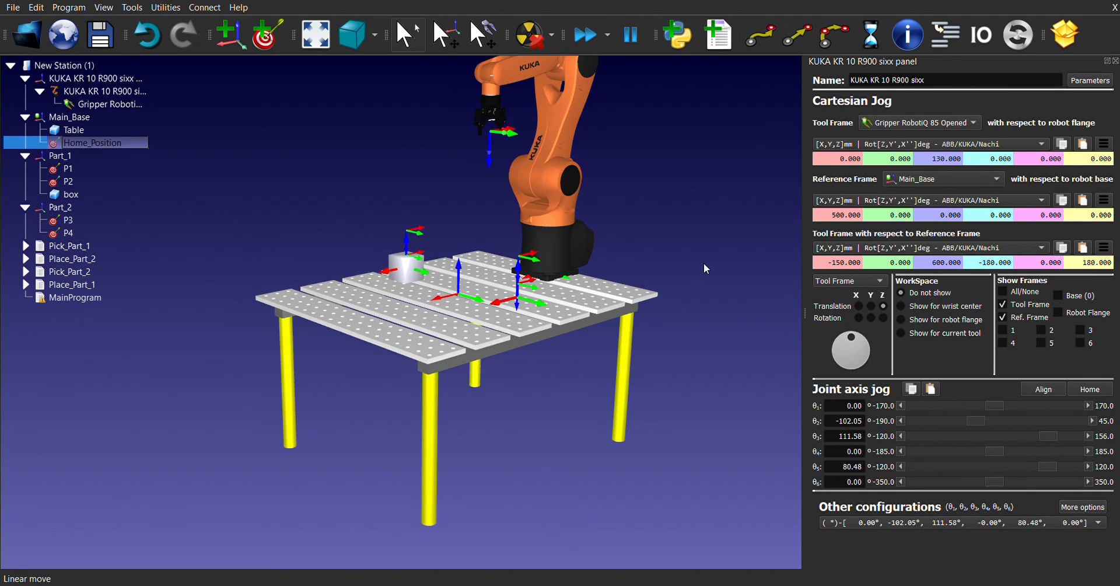
{"action": "scroll", "coordinate": [704, 264], "scroll_direction": "down", "scroll_amount": 1}
{"action": "right_click_drag", "start_coordinate": [688, 223], "coordinate": [681, 242]}
{"action": "middle_click_drag", "start_coordinate": [674, 215], "coordinate": [636, 259]}
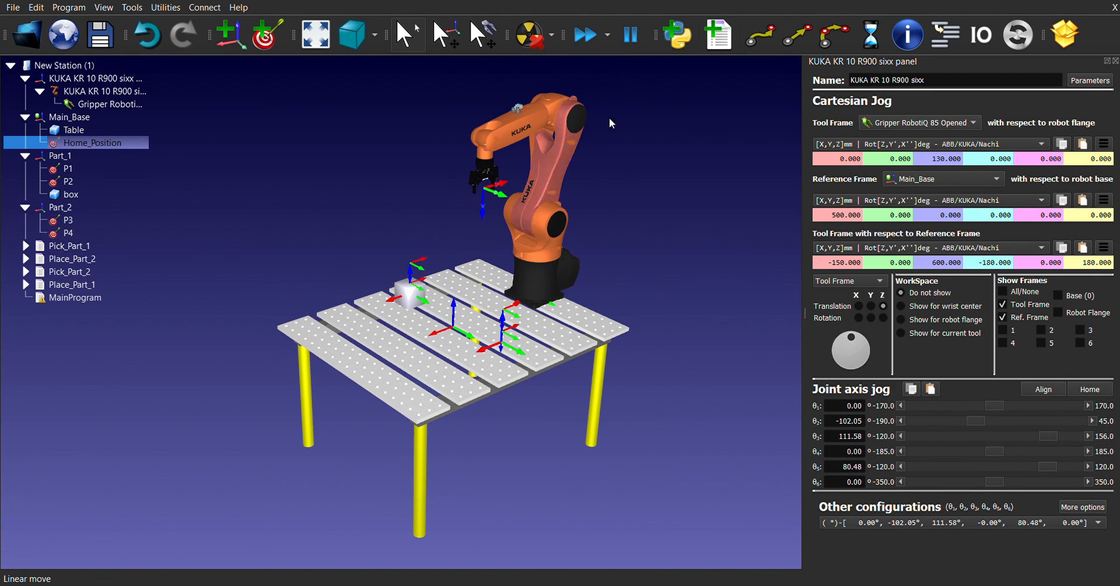
{"action": "left_click", "coordinate": [762, 39]}
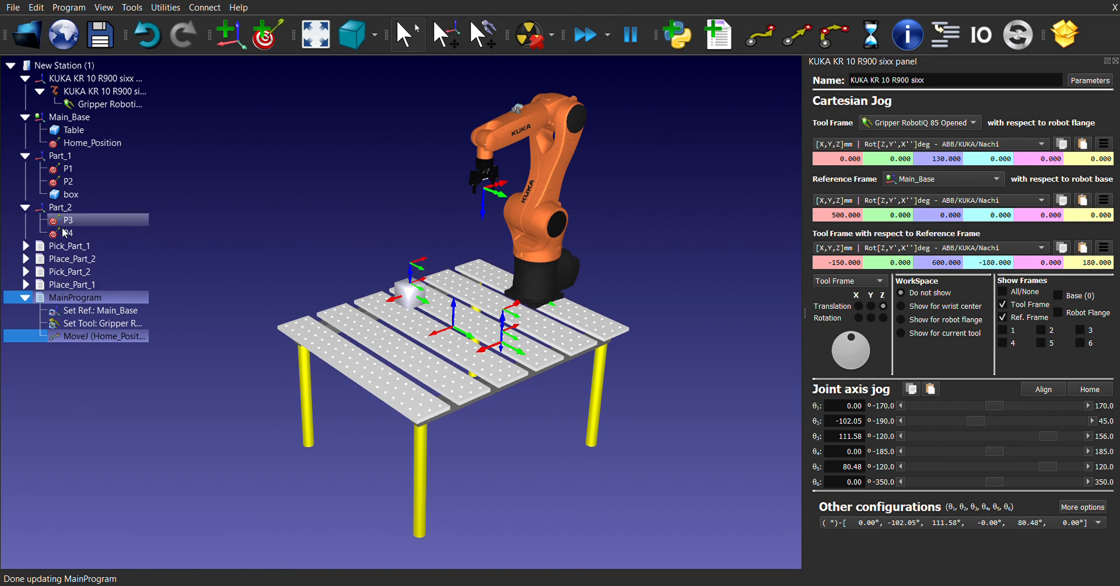
{"action": "left_click", "coordinate": [110, 385]}
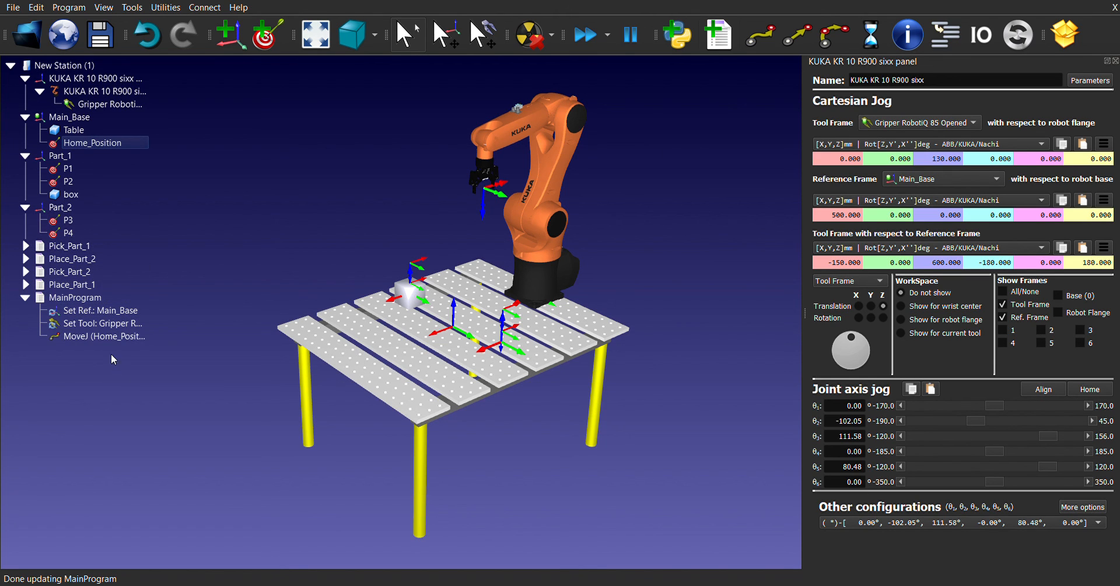
- Add calls to Pick_Part_1 and Place_Part_2 in MainProgram, followed by a set reference instruction linked to Main_Base
{"action": "left_click", "coordinate": [68, 246]}
{"action": "left_click", "coordinate": [89, 297]}
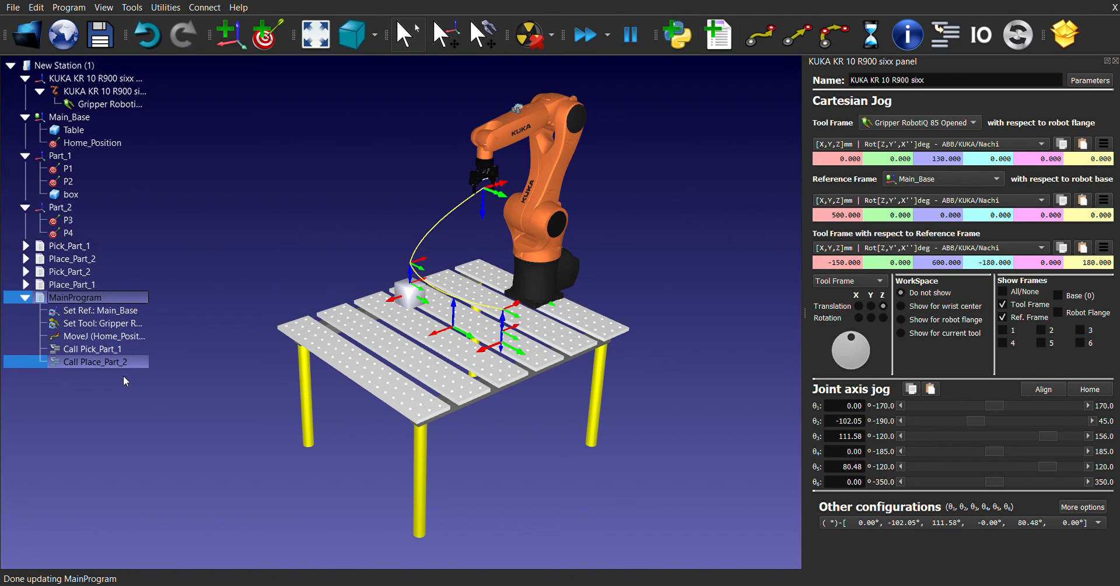
{"action": "left_click", "coordinate": [125, 297]}
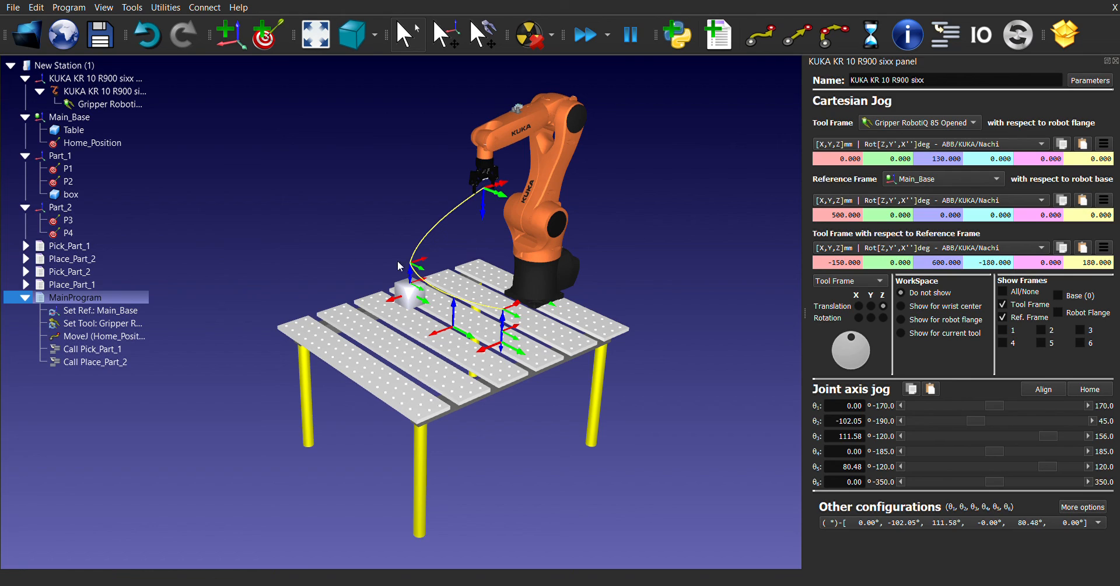
{"action": "left_click", "coordinate": [428, 426]}
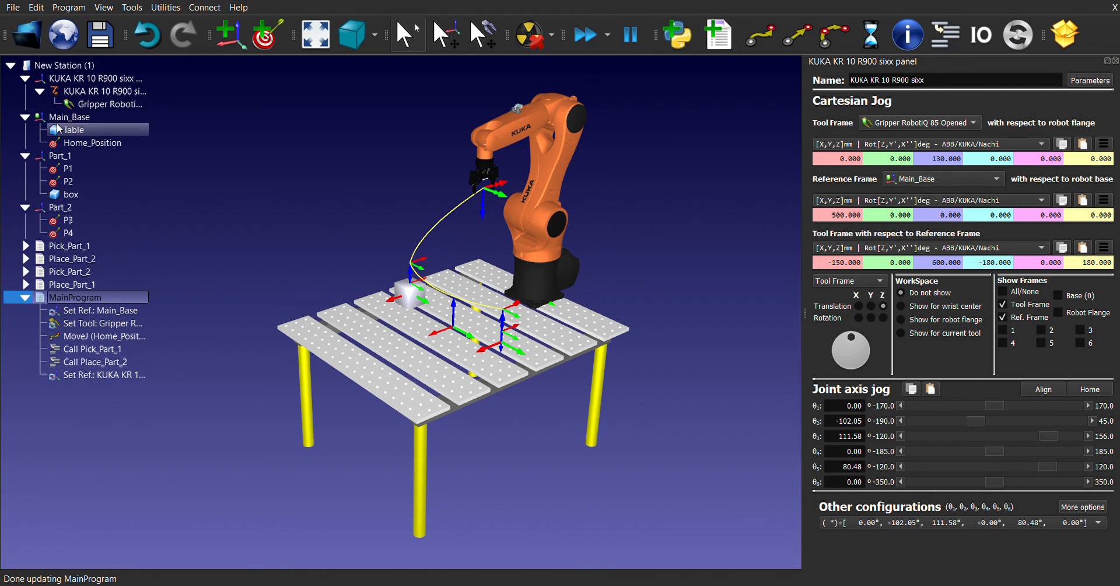
{"action": "left_click", "coordinate": [96, 376]}
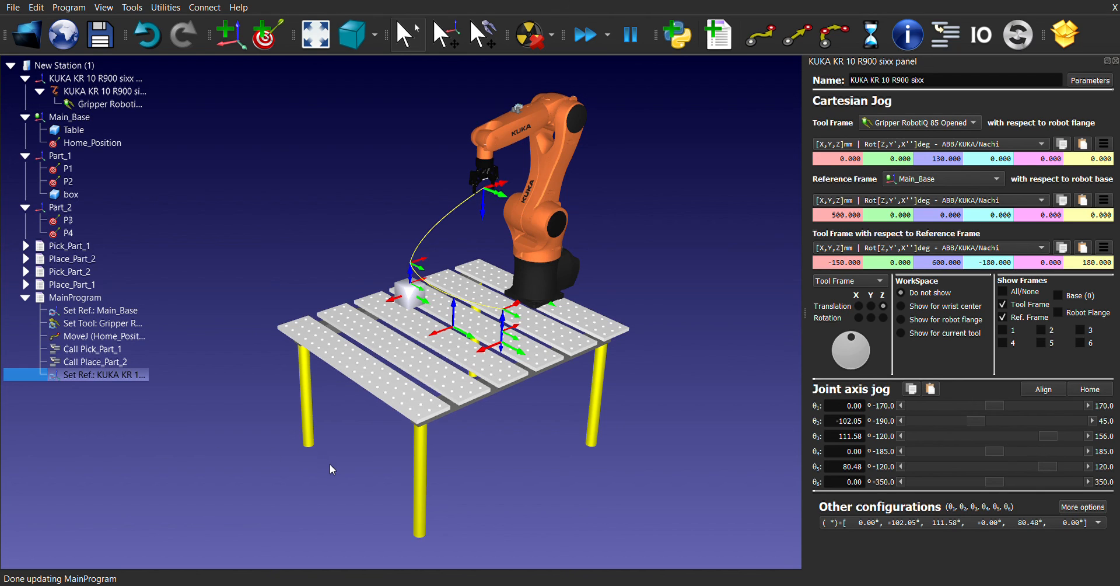
{"action": "left_click", "coordinate": [170, 415]}
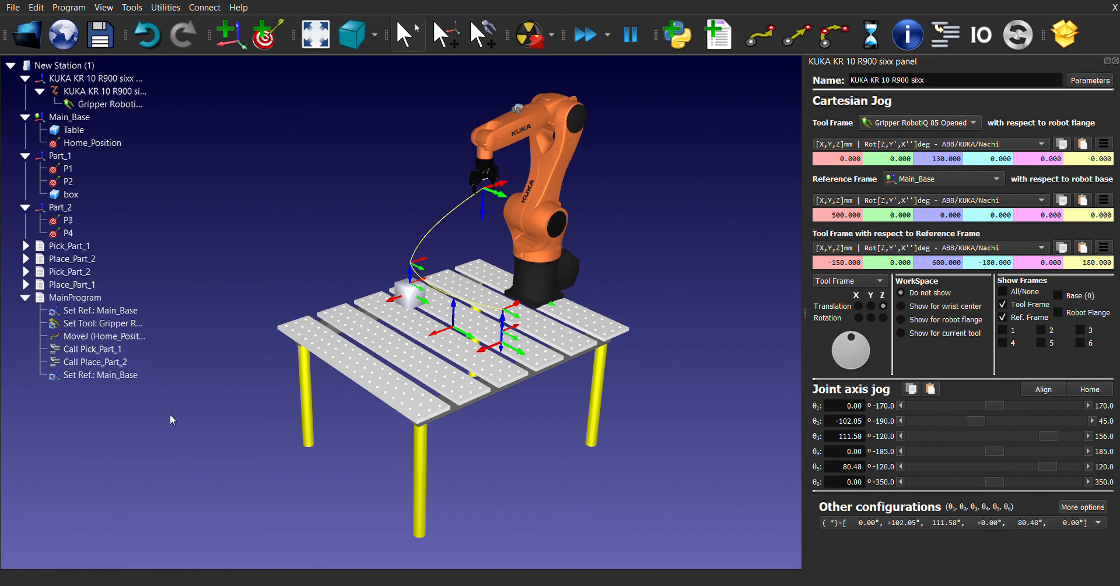
- Add a joint move to Home_Position in MainProgram, followed by calls to Pick_Part_2 and Place_Part_1
{"action": "left_click", "coordinate": [110, 143]}
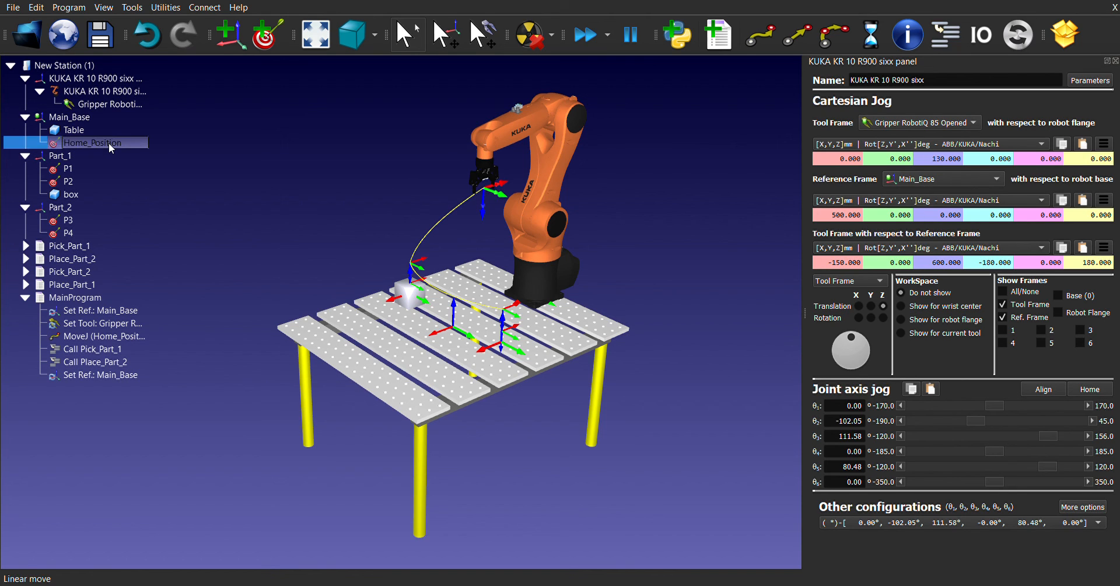
{"action": "left_click", "coordinate": [763, 44]}
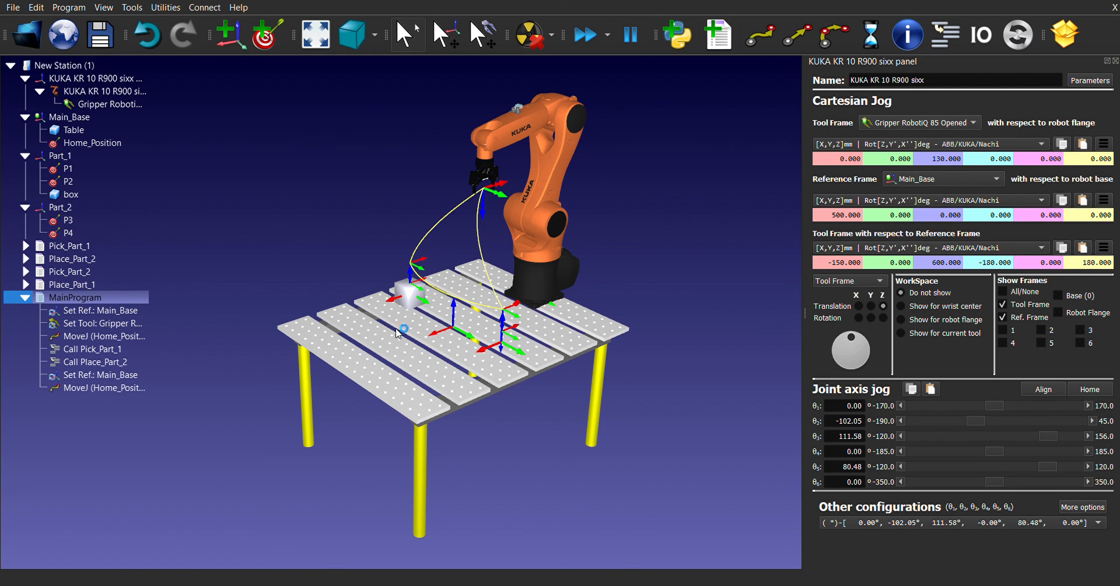
{"action": "left_click", "coordinate": [390, 370]}
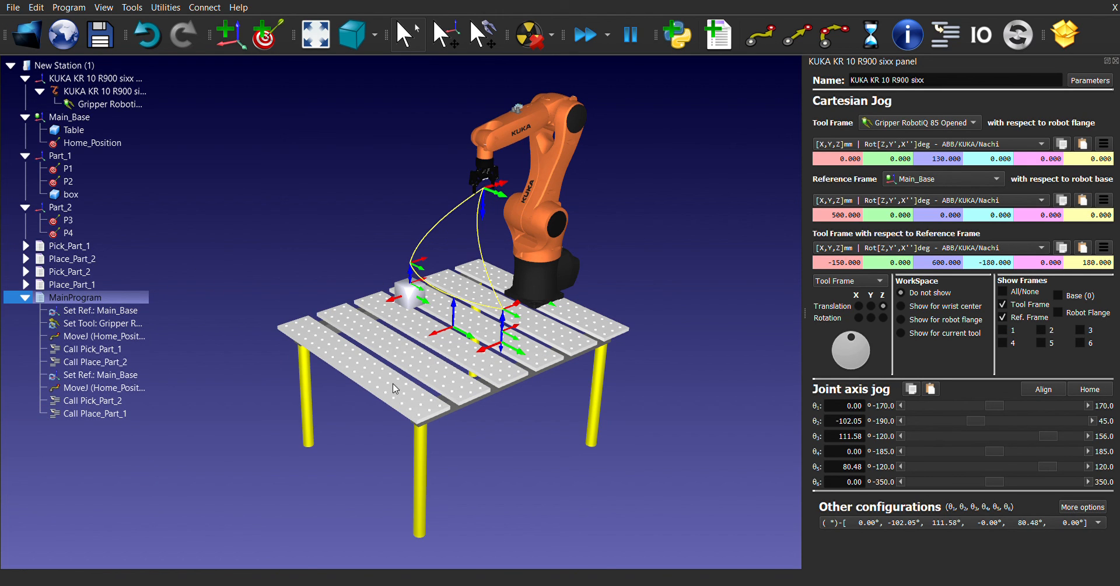
- End MainProgram with a set reference instruction linked to Main_Base and a joint move to Home_Position
{"action": "left_click", "coordinate": [136, 425]}
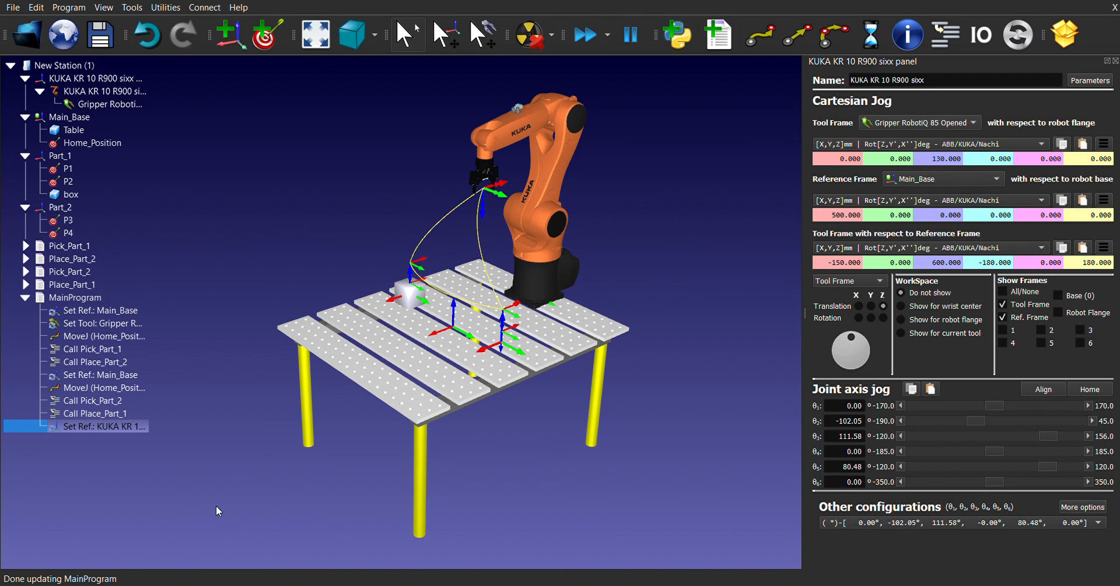
{"action": "left_click", "coordinate": [393, 516]}
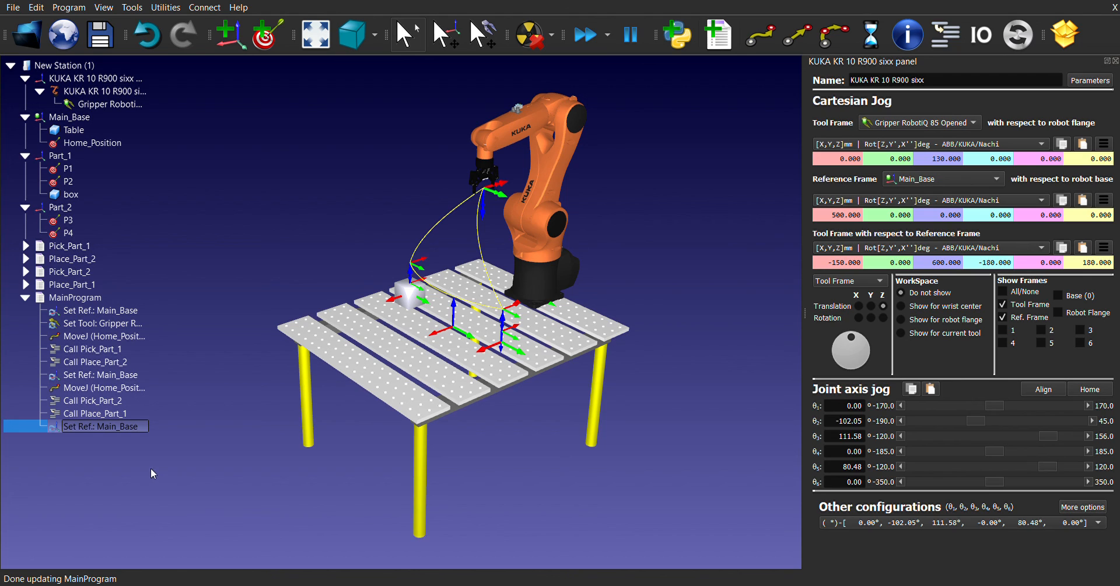
{"action": "left_click", "coordinate": [77, 143]}
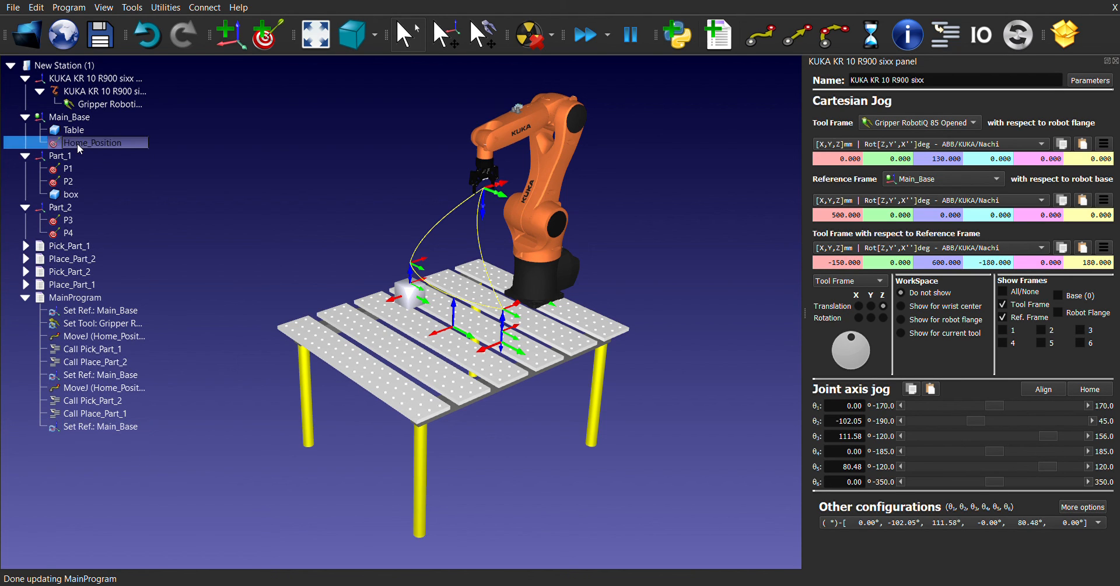
{"action": "left_click", "coordinate": [761, 37]}
{"action": "left_click", "coordinate": [181, 449]}
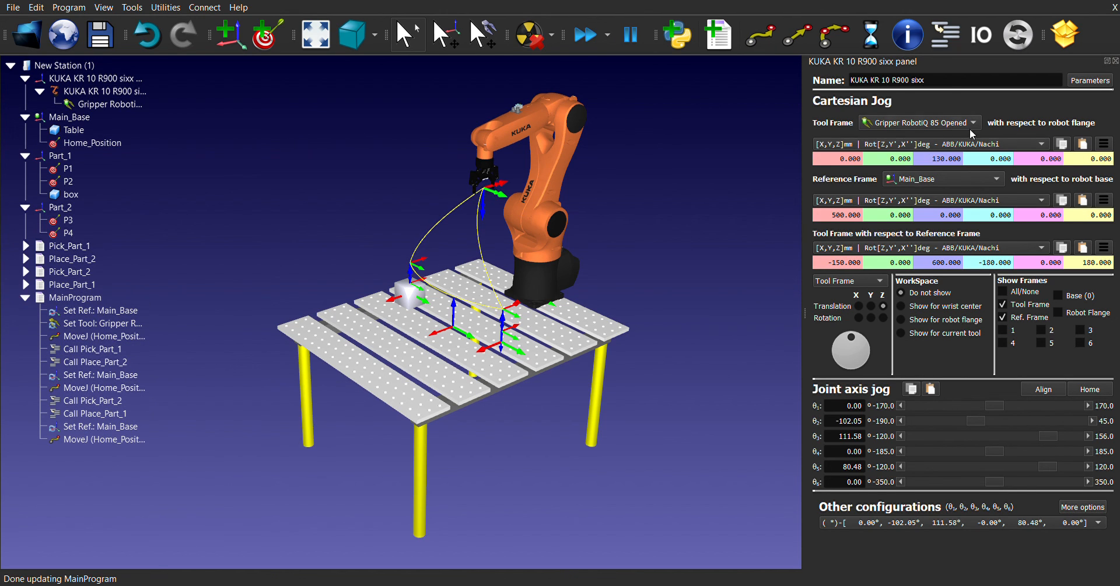
- Run the MainProgram simulation repeatedly to check the full pick-and-place cycle, closing the robot panel for a wider view
{"action": "double_click", "coordinate": [78, 297]}
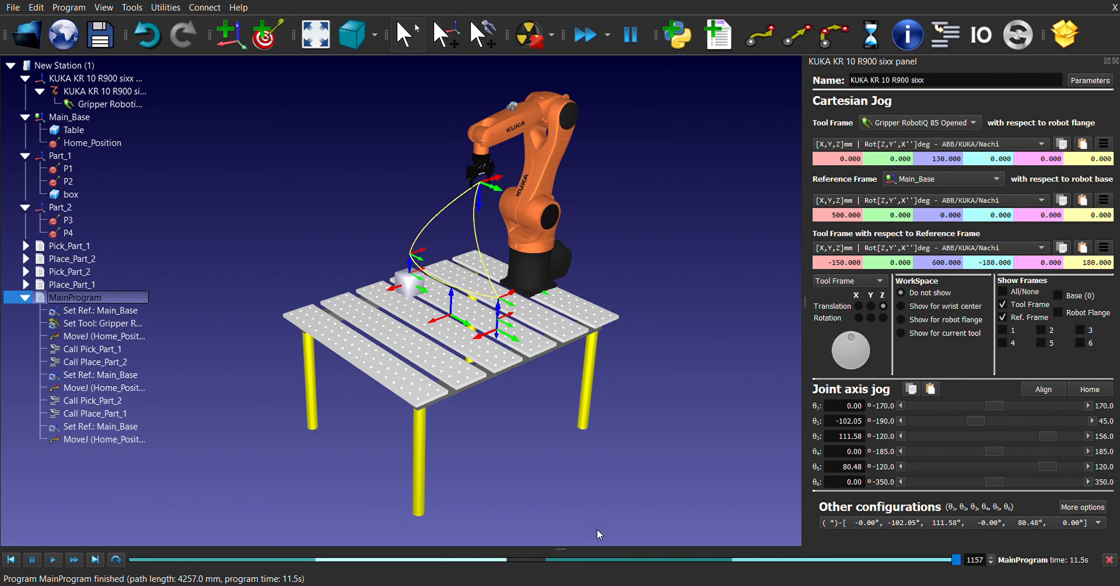
{"action": "double_click", "coordinate": [73, 298]}
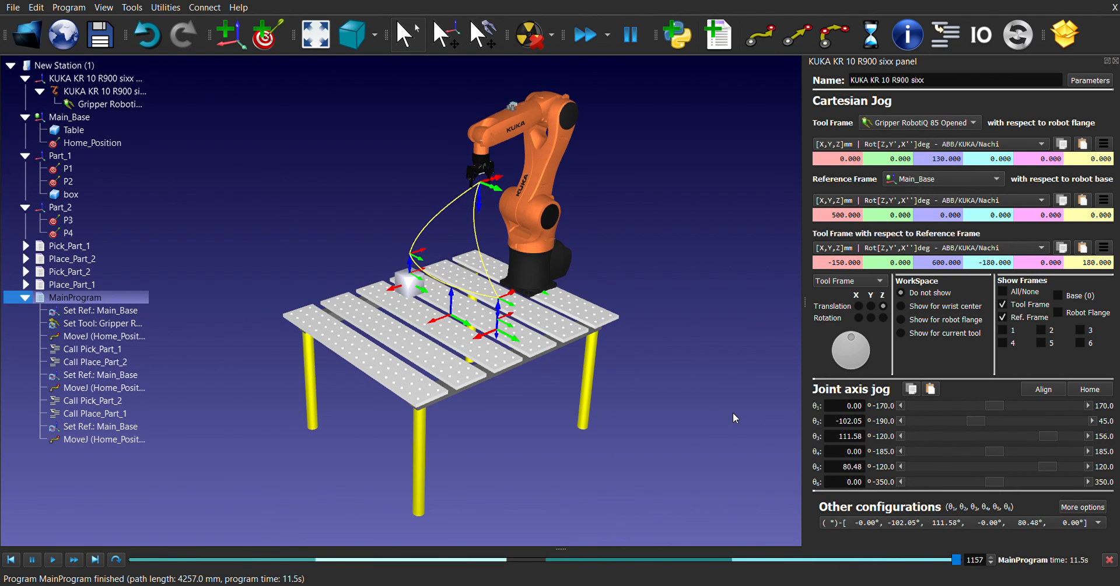
{"action": "left_click", "coordinate": [1115, 61]}
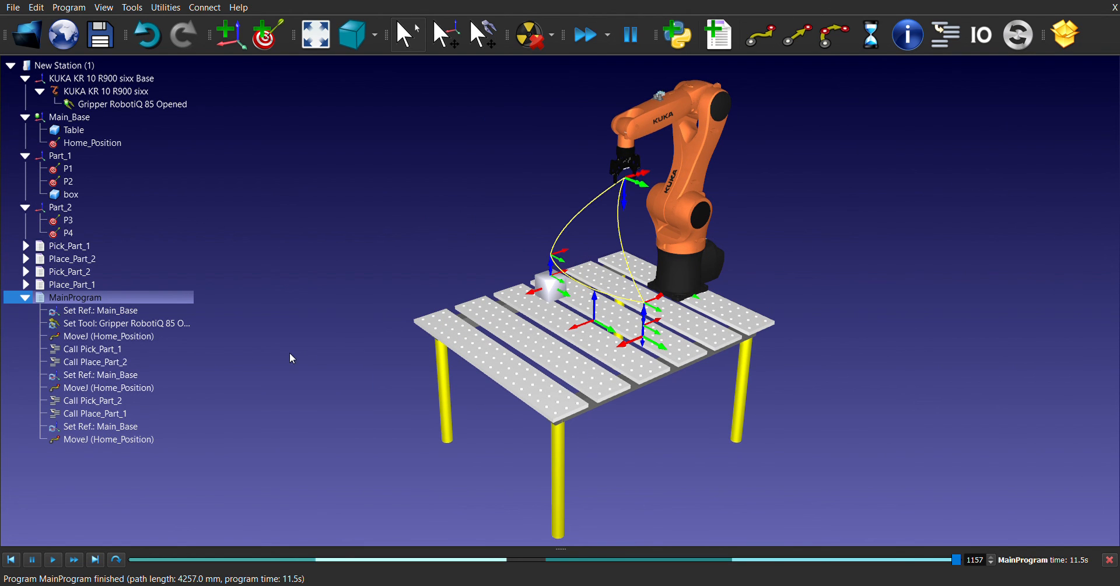
{"action": "double_click", "coordinate": [107, 298]}
{"action": "double_click", "coordinate": [149, 298]}
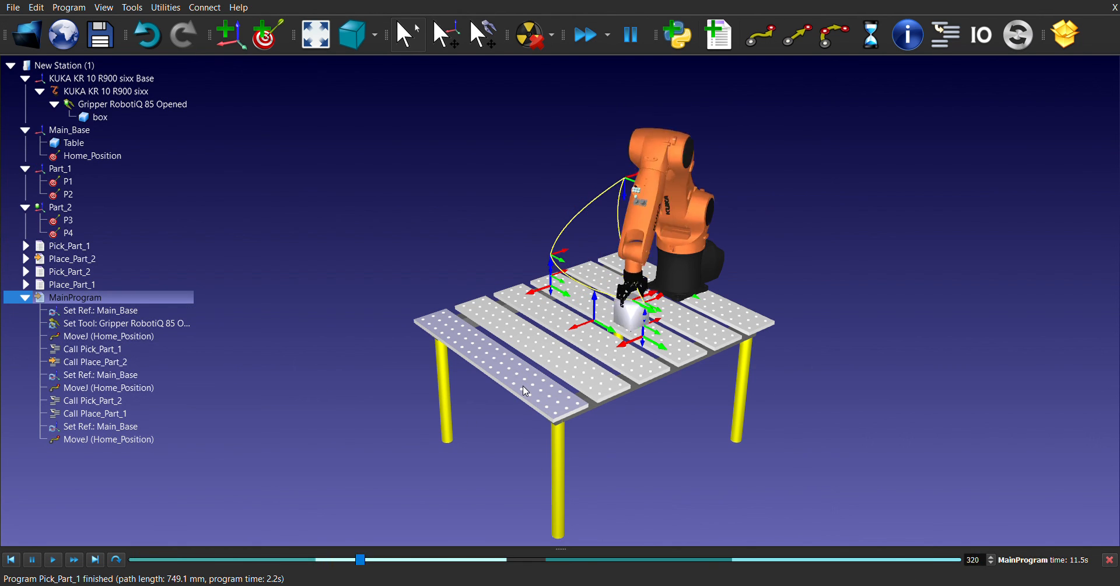